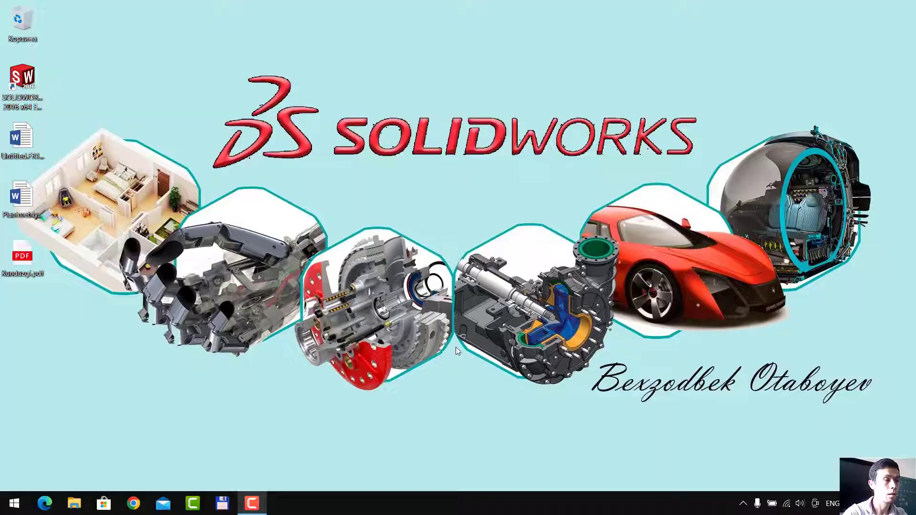
Refresh the desktop and launch SOLIDWORKS 2016 from its desktop shortcut
right_click(424, 205)
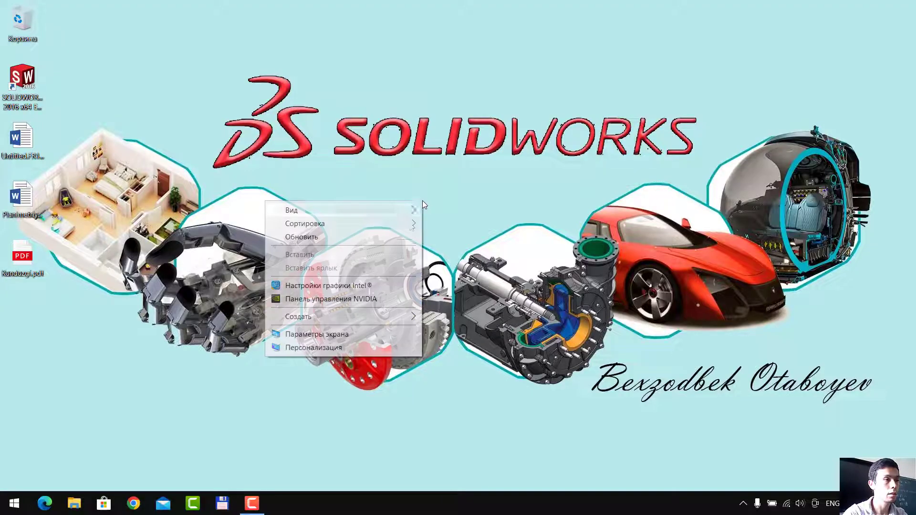
click(401, 239)
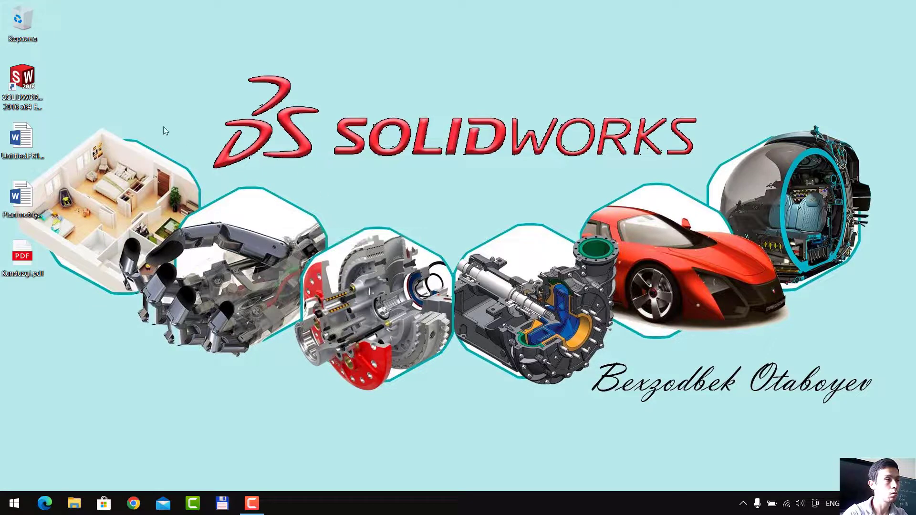
double_click(26, 78)
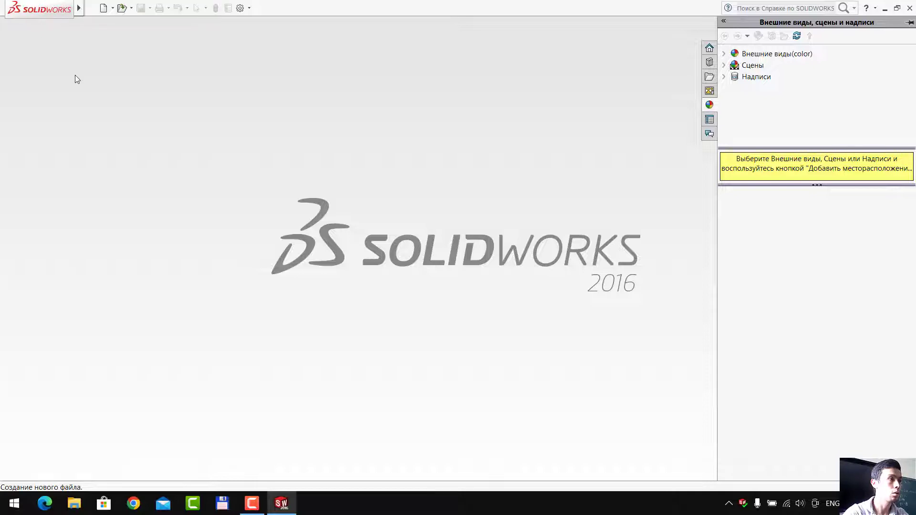
Bring up the New SOLIDWORKS Document dialog offering Part, Assembly and Drawing
click(89, 10)
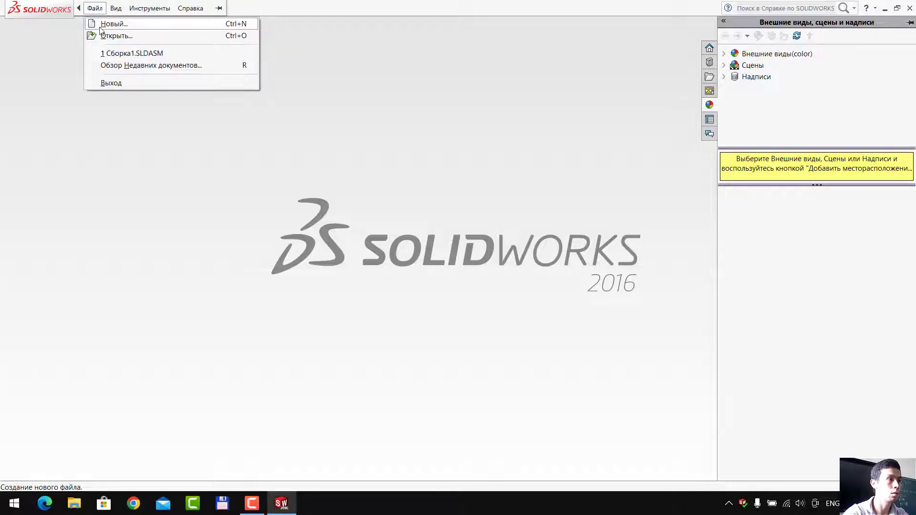
click(59, 131)
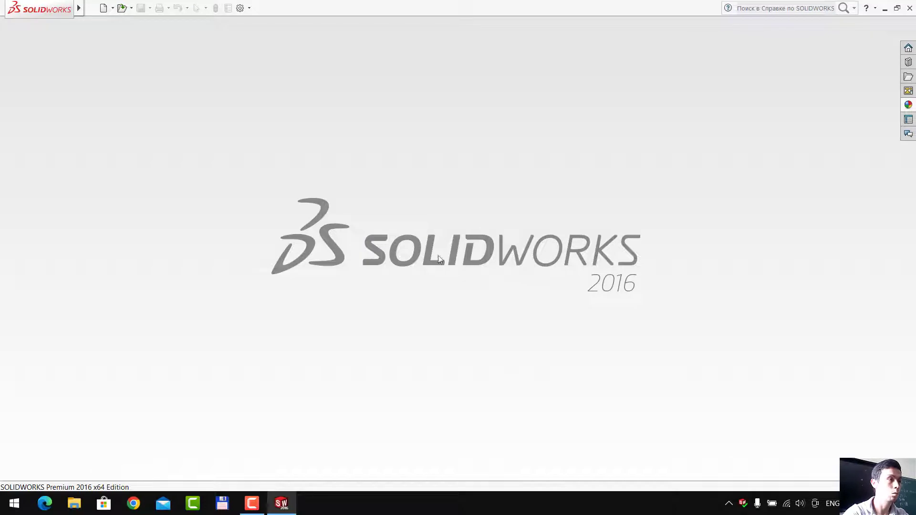
click(103, 8)
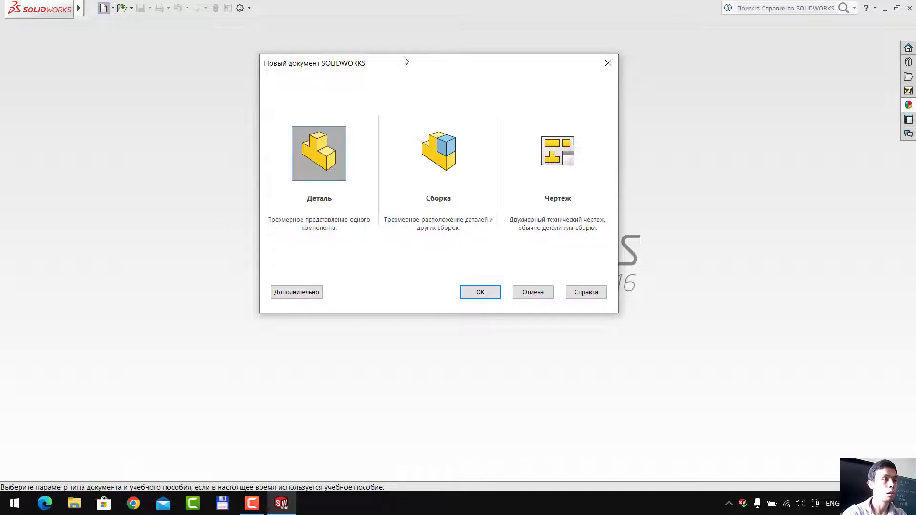
Confirm Деталь (Part) in the New Document dialog to create Деталь1
drag(376, 69, 319, 71)
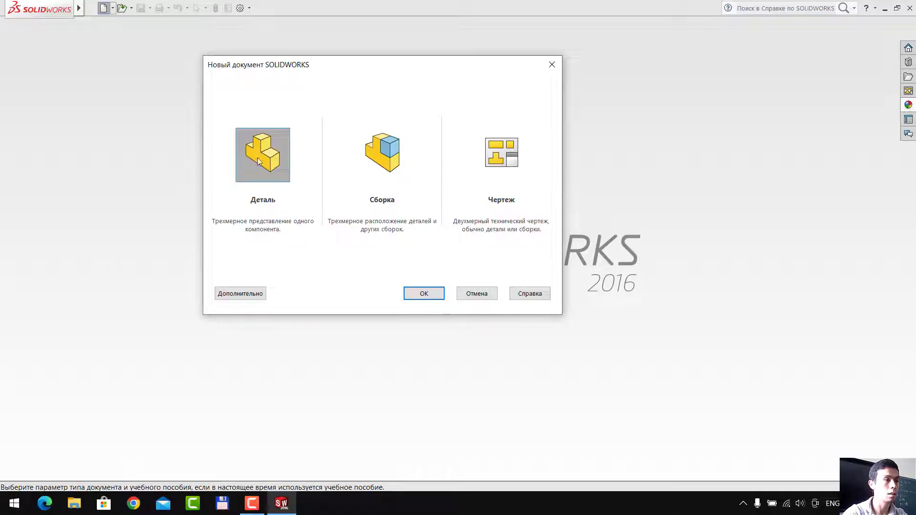
click(415, 293)
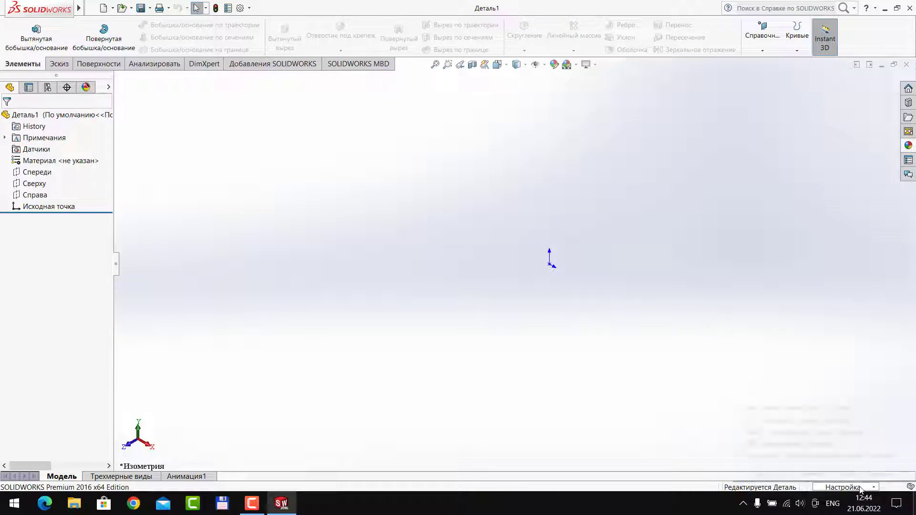
Choose СГС (сантиметр, грамм, секунда) from the status-bar unit system list
click(861, 487)
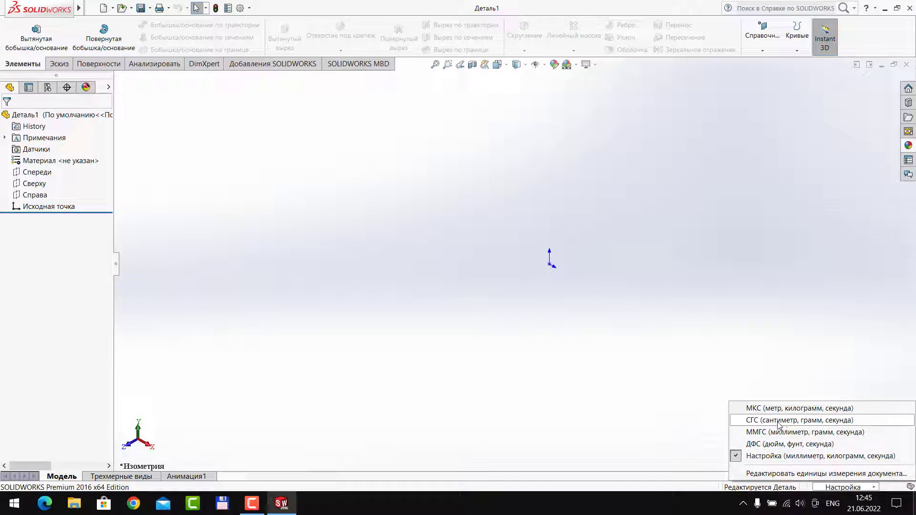
click(778, 422)
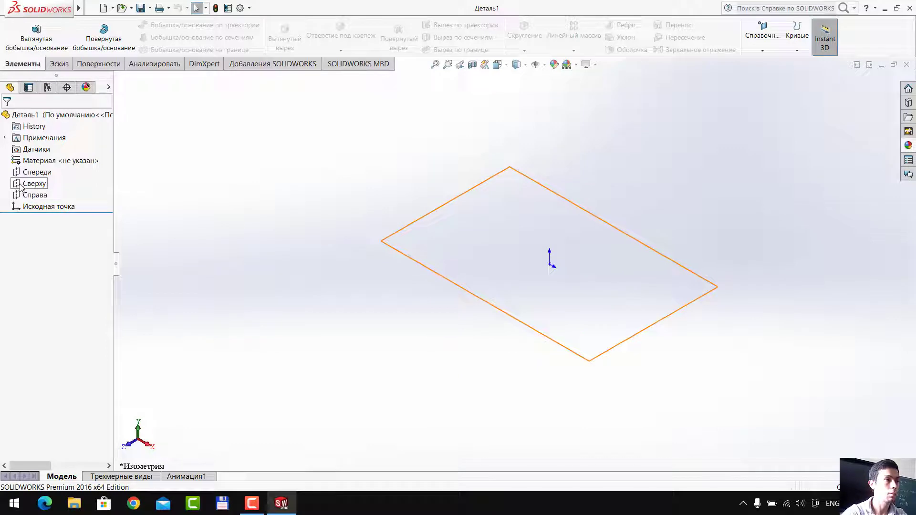
Select the Сверху plane, view it face-on, and start sketch Эскиз1 on it
click(20, 185)
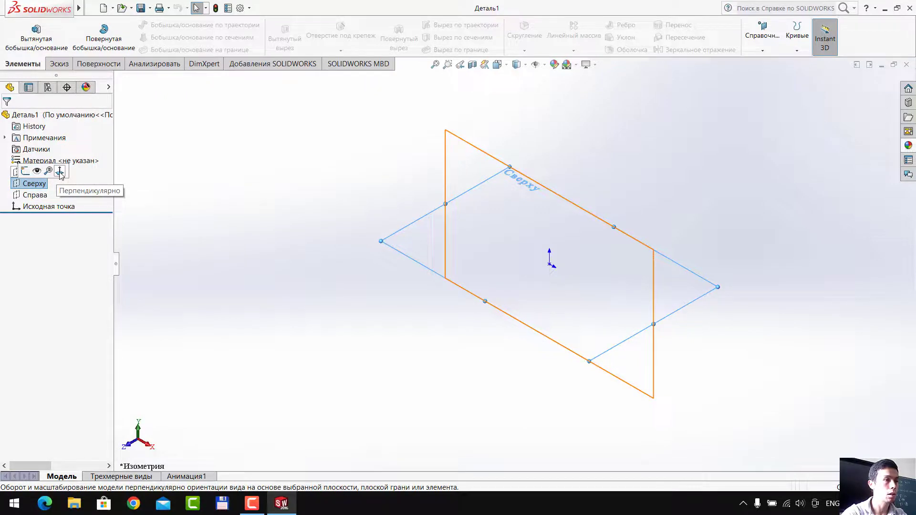
click(59, 172)
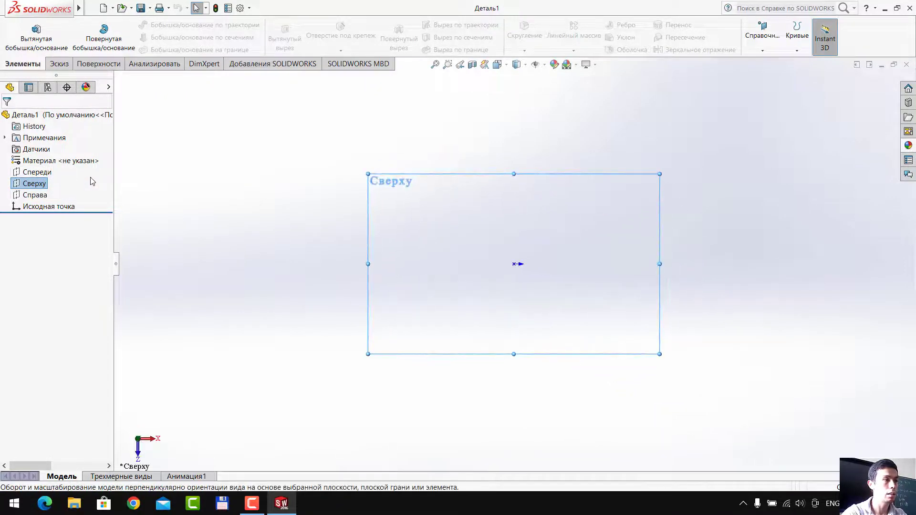
click(18, 185)
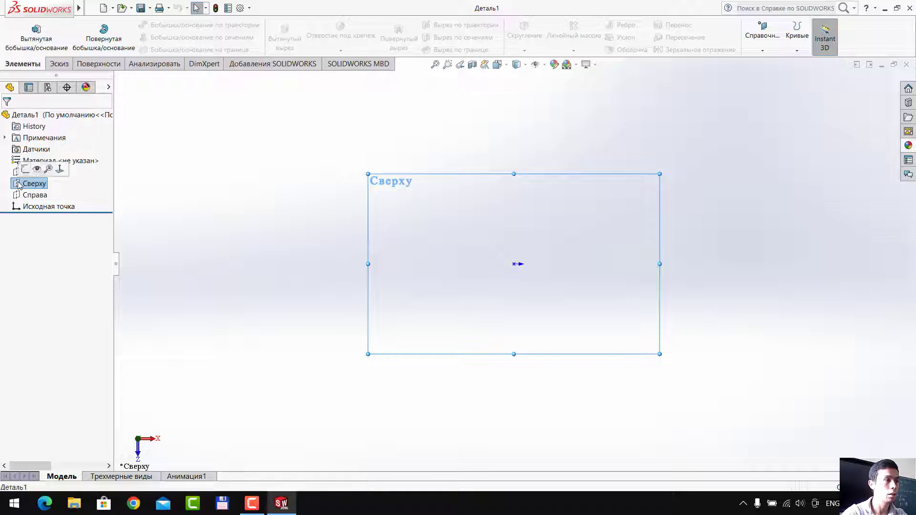
click(24, 173)
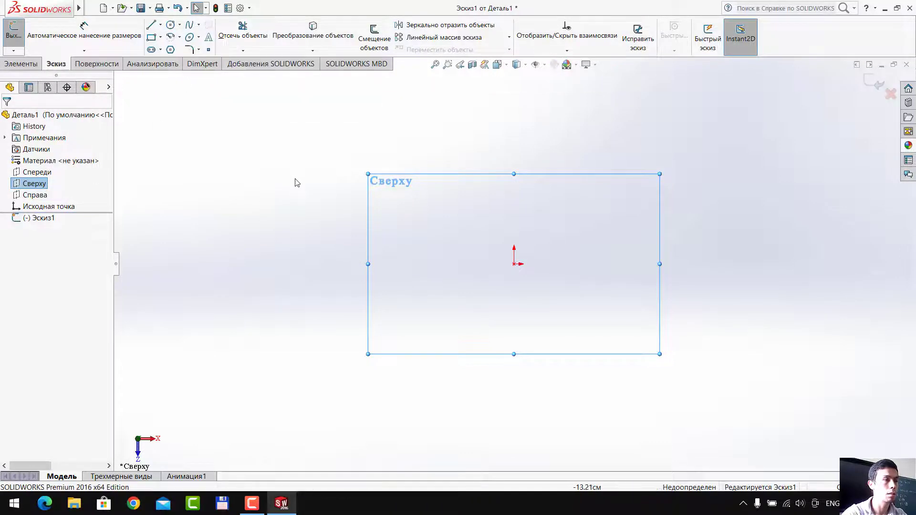
Draw a connected zigzag chain of four lines across the sketch
click(316, 194)
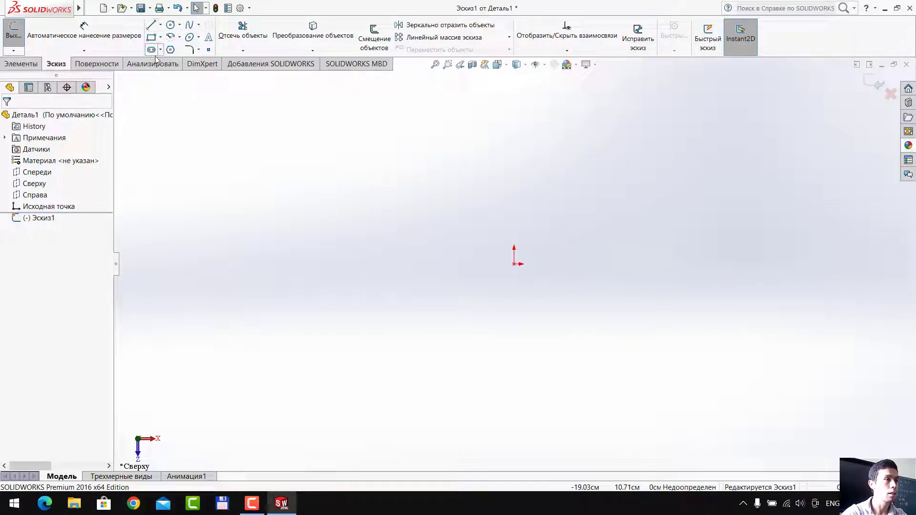
click(151, 26)
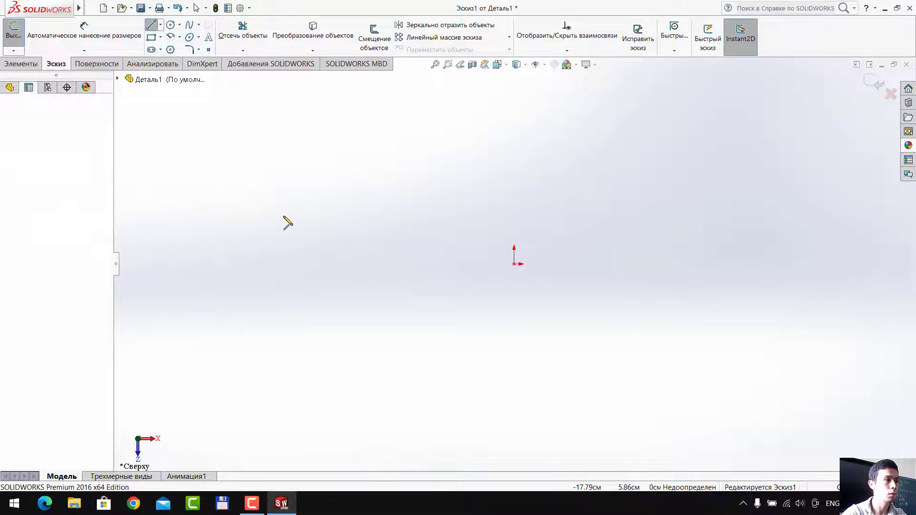
click(191, 158)
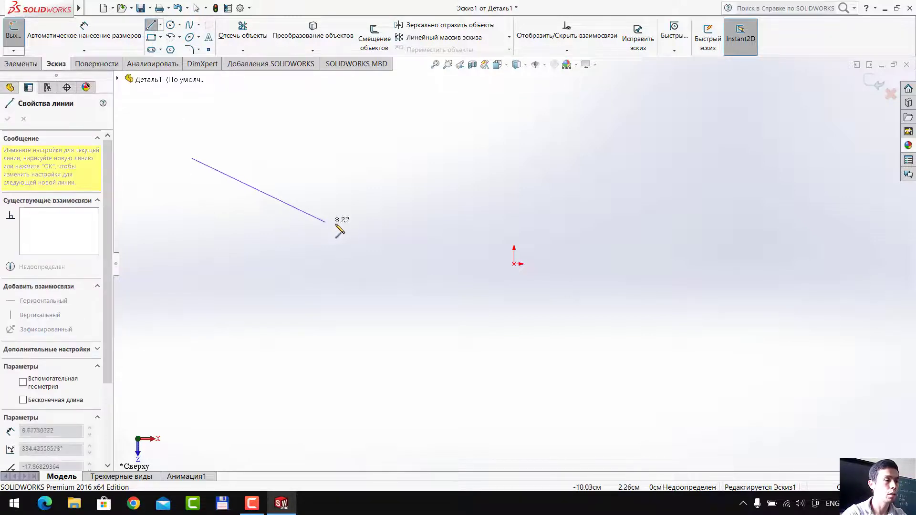
click(437, 132)
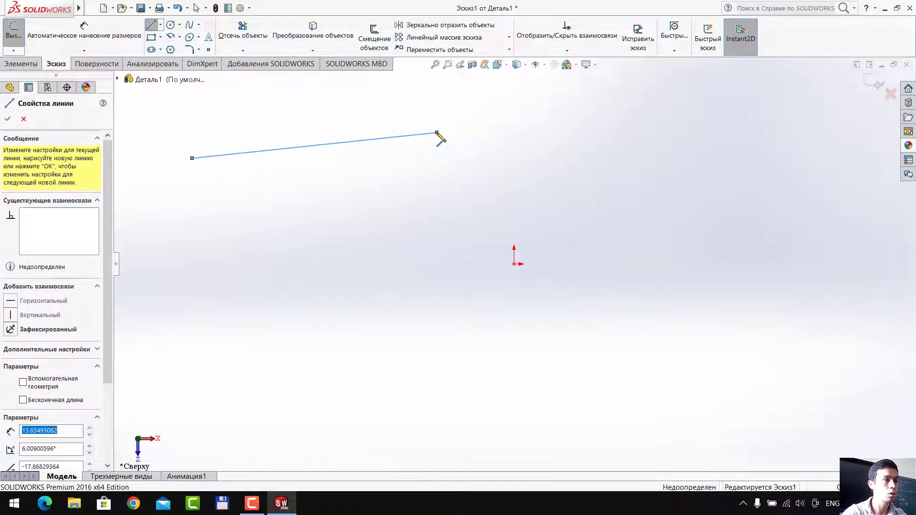
click(281, 260)
click(605, 165)
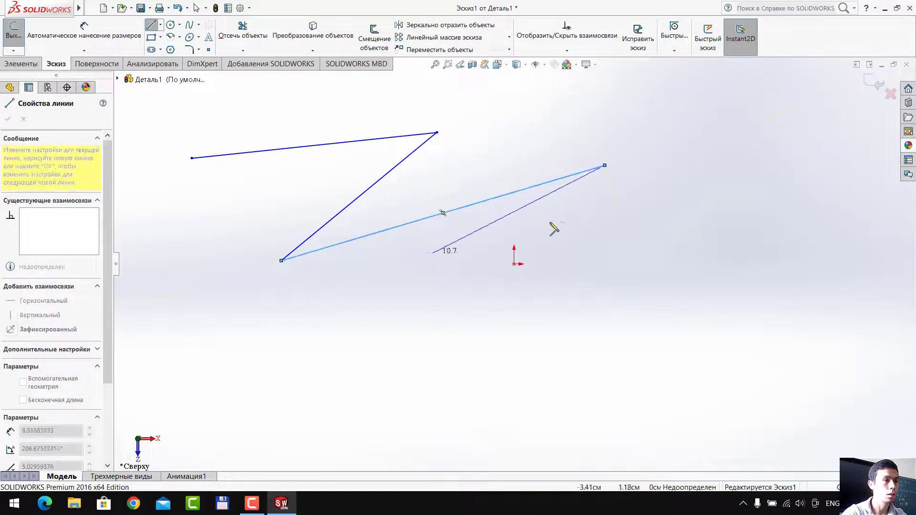
click(569, 218)
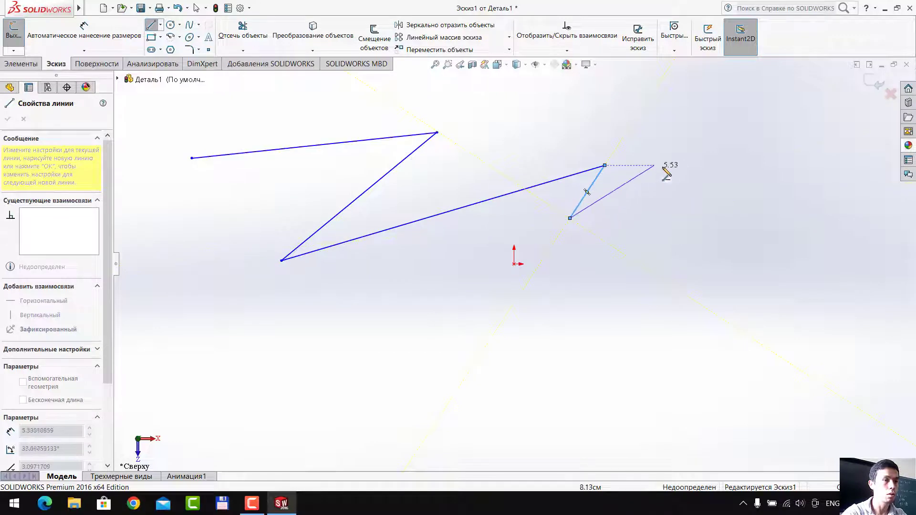
key(Escape)
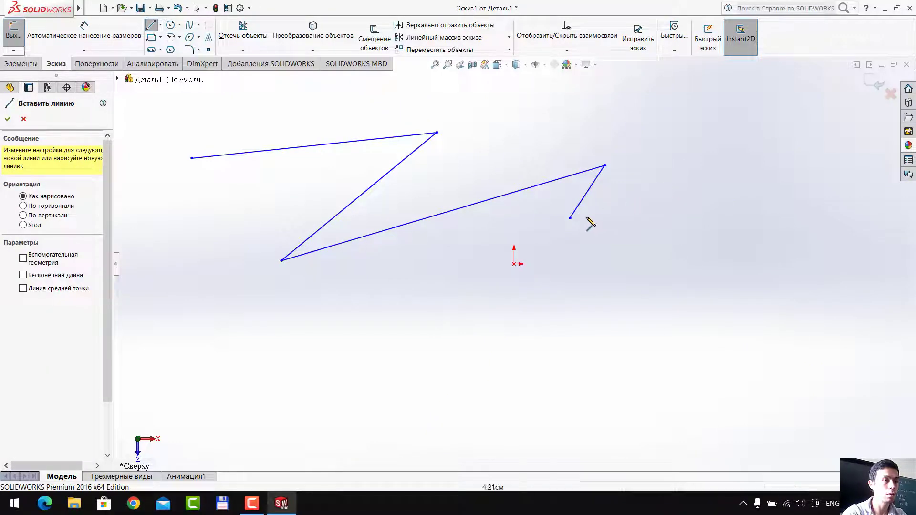
Add two separate single lines, including a sloped one below the zigzag
click(182, 197)
click(271, 353)
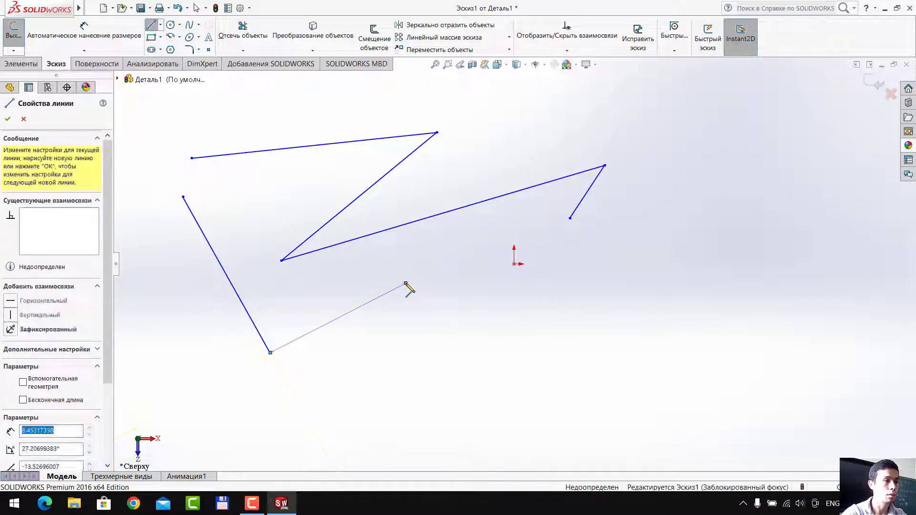
key(Escape)
click(343, 276)
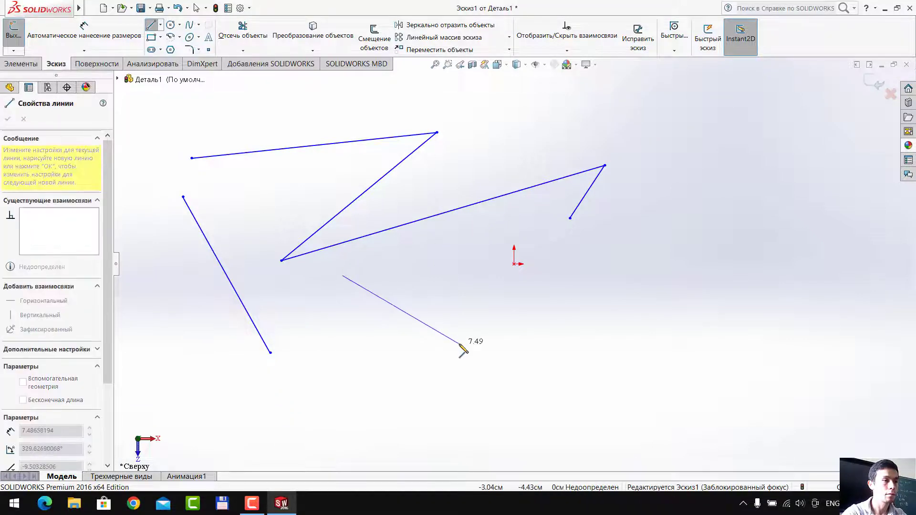
click(459, 344)
key(Escape)
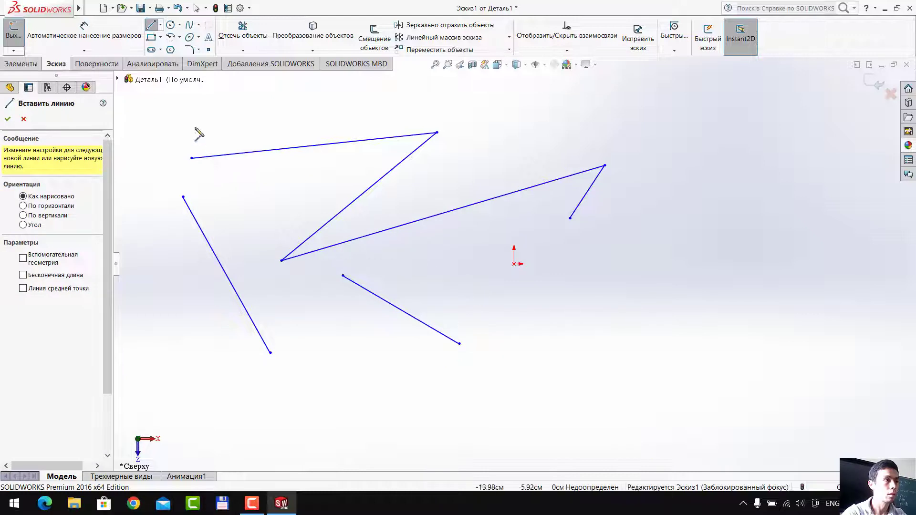
click(161, 24)
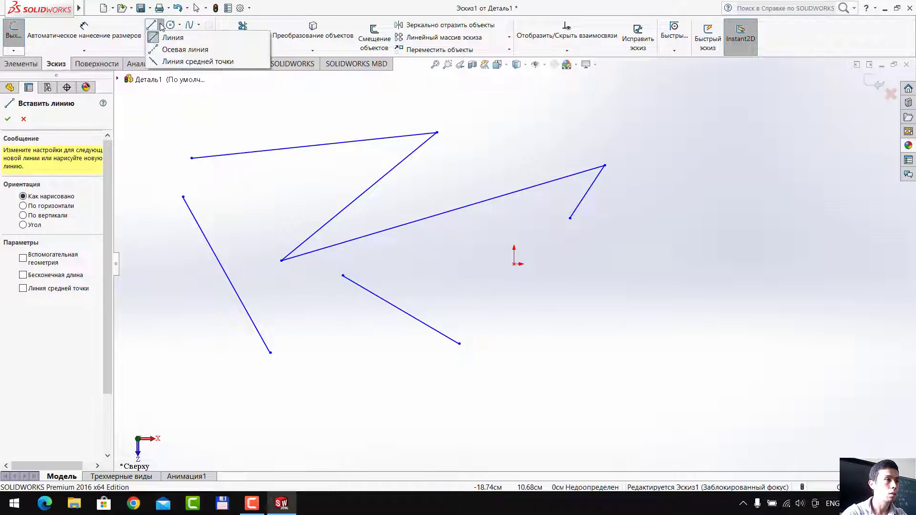
Draw two joined centerlines at the upper right of the sketch
click(166, 51)
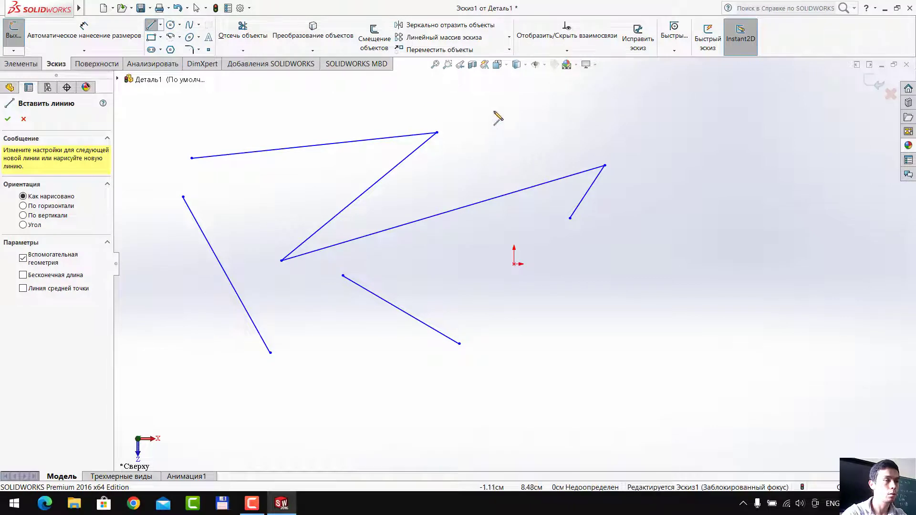
drag(494, 111, 700, 132)
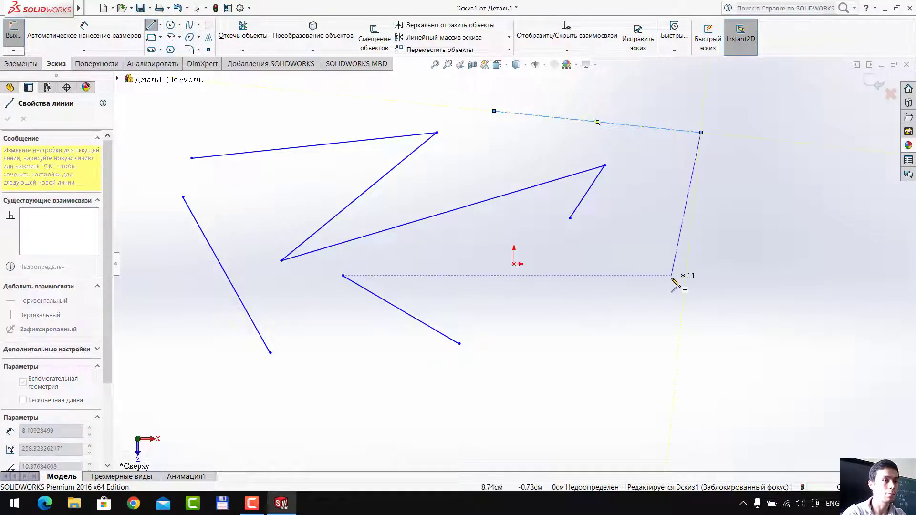
click(671, 275)
key(Escape)
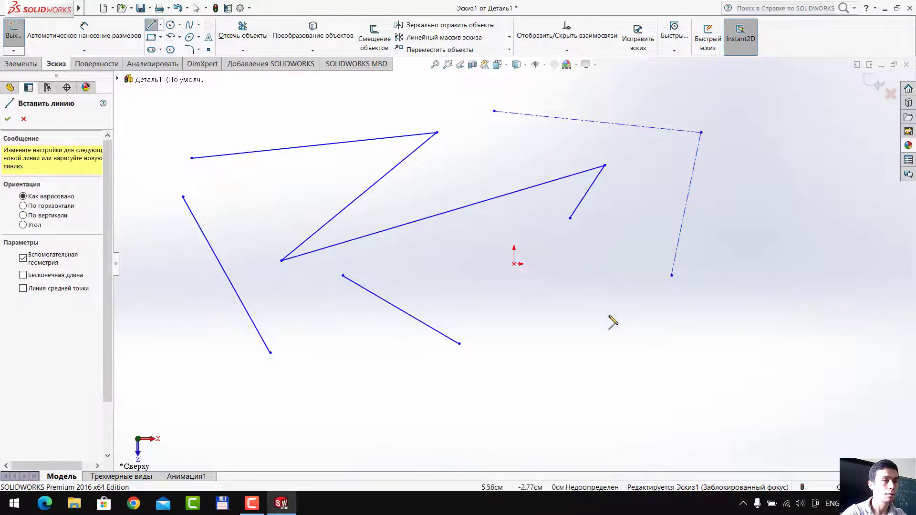
key(z)
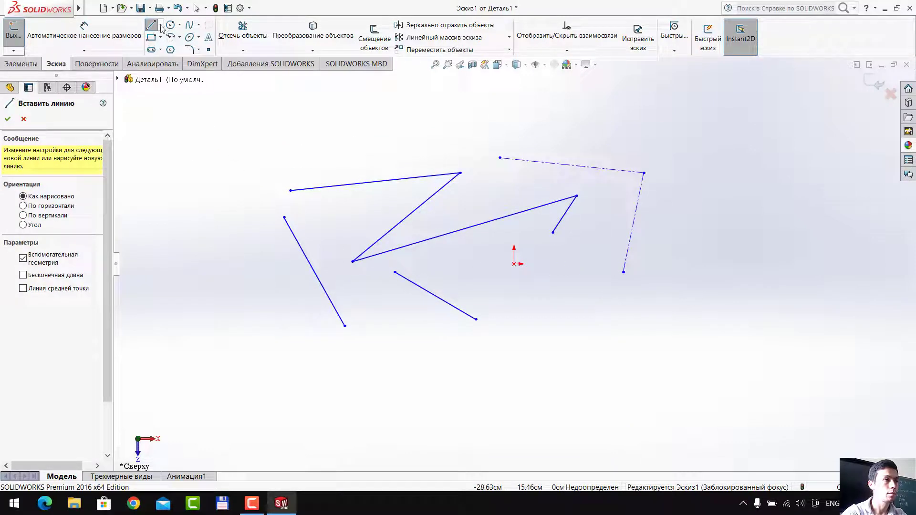
Draw a midpoint line at the upper left with a connected segment from its end
click(161, 24)
click(191, 61)
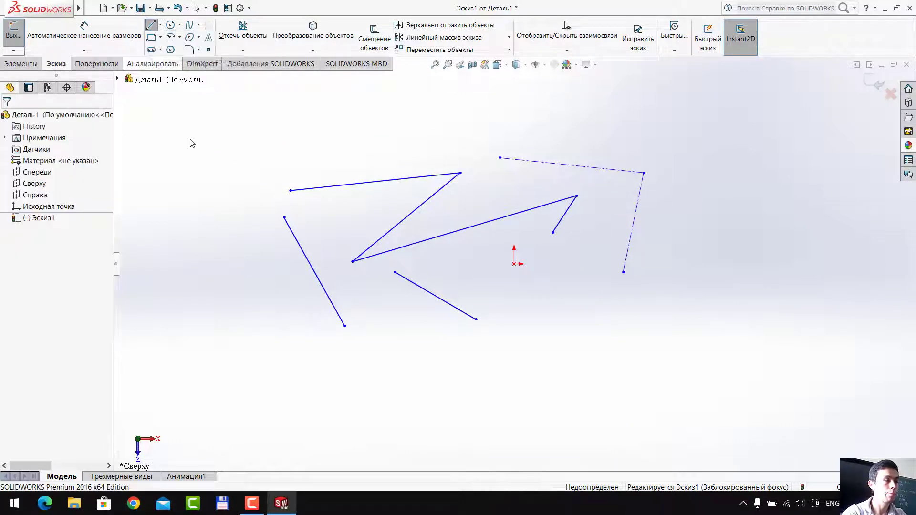
key(z)
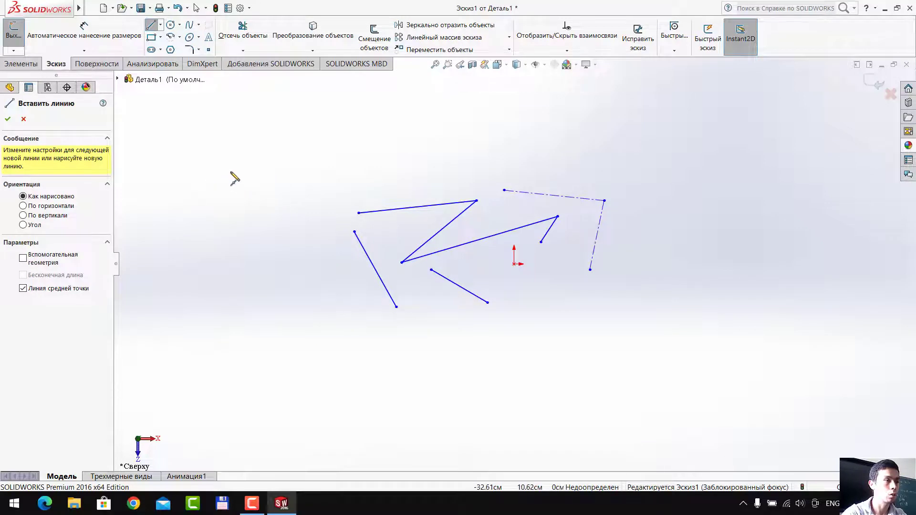
click(231, 172)
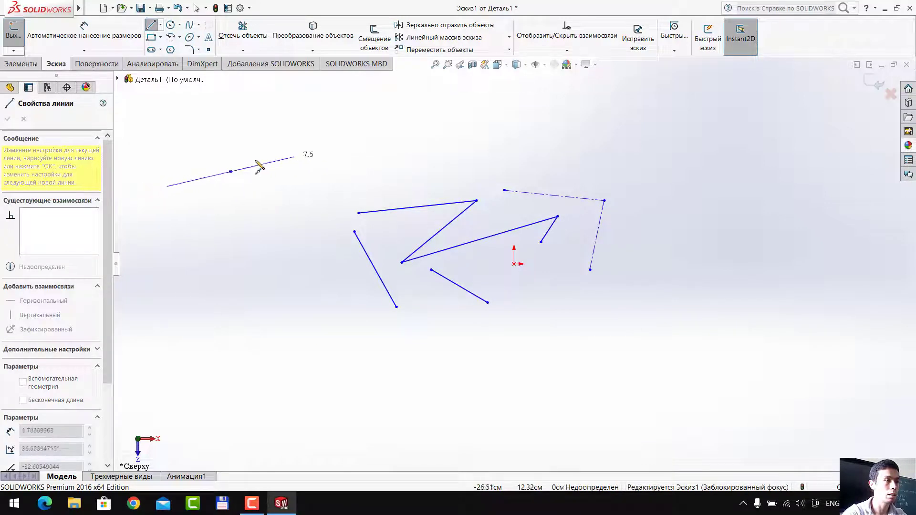
click(324, 143)
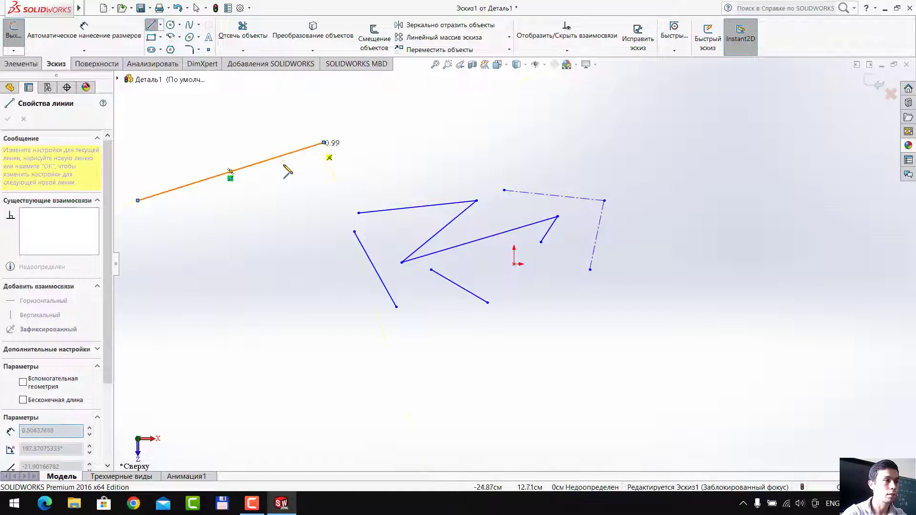
click(419, 168)
key(Escape)
Add a horizontal midpoint line above, joined to two sloped line segments
key(z)
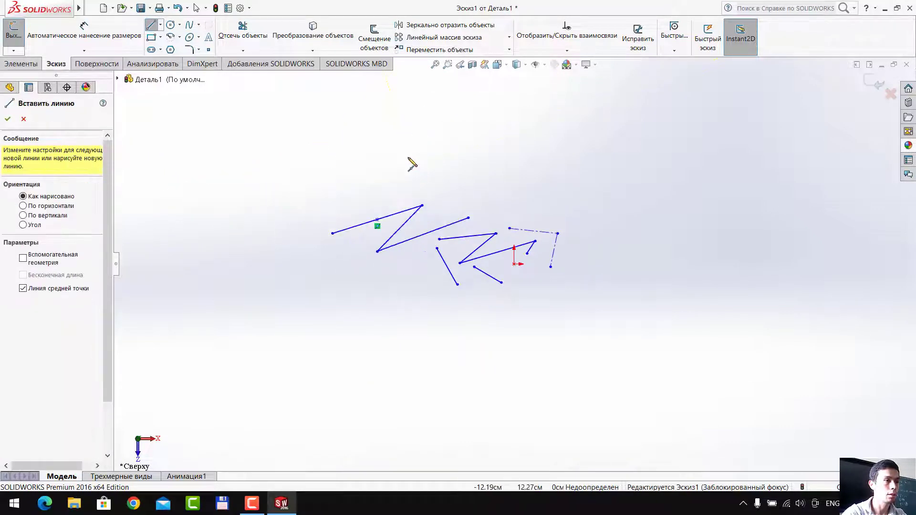
click(344, 152)
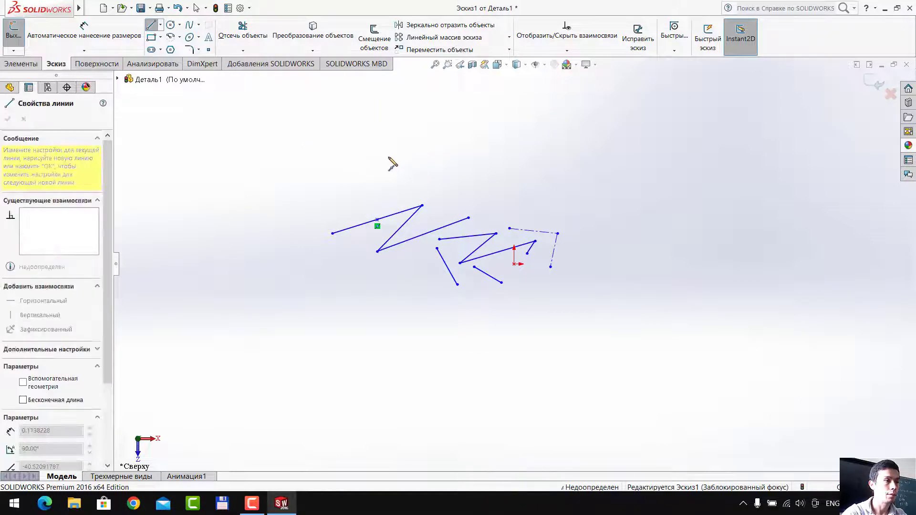
click(422, 151)
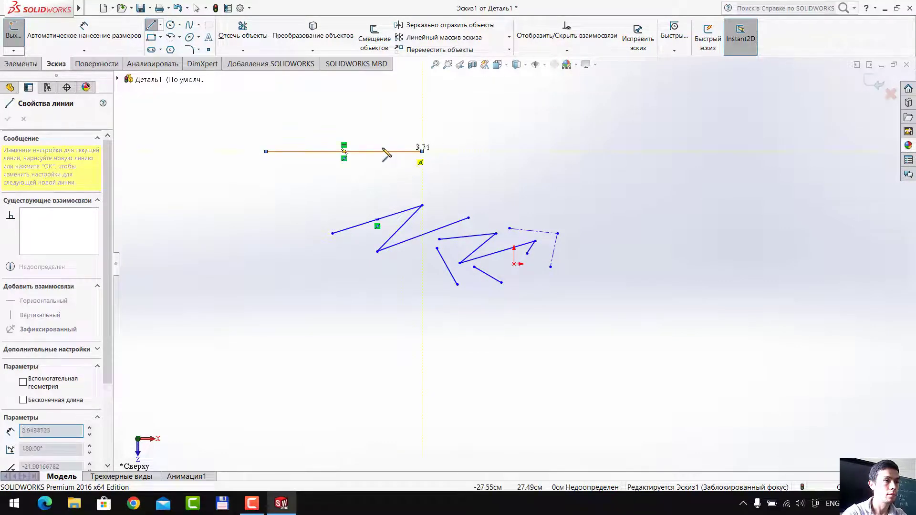
click(359, 188)
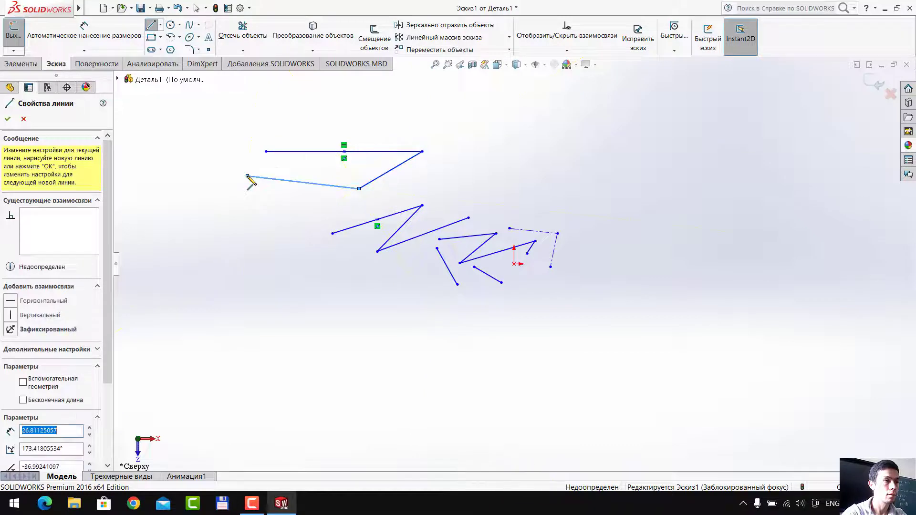
click(248, 176)
key(Escape)
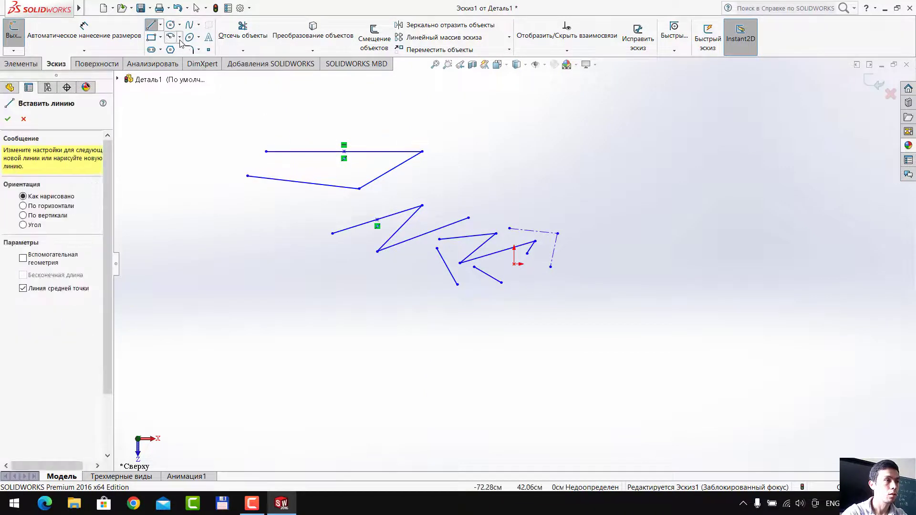
click(161, 24)
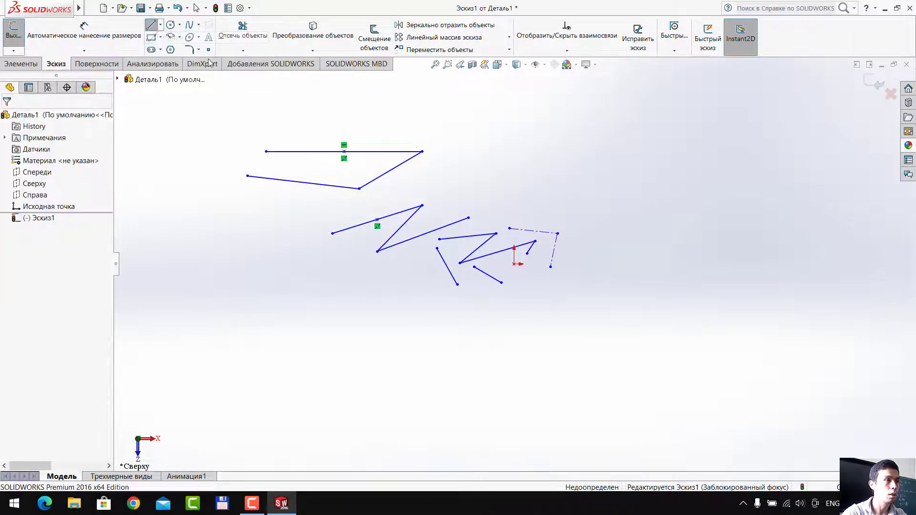
Draw a horizontal line at the upper right with a vertical line running down from its end
scroll(557, 188, up, 2)
scroll(540, 191, down, 5)
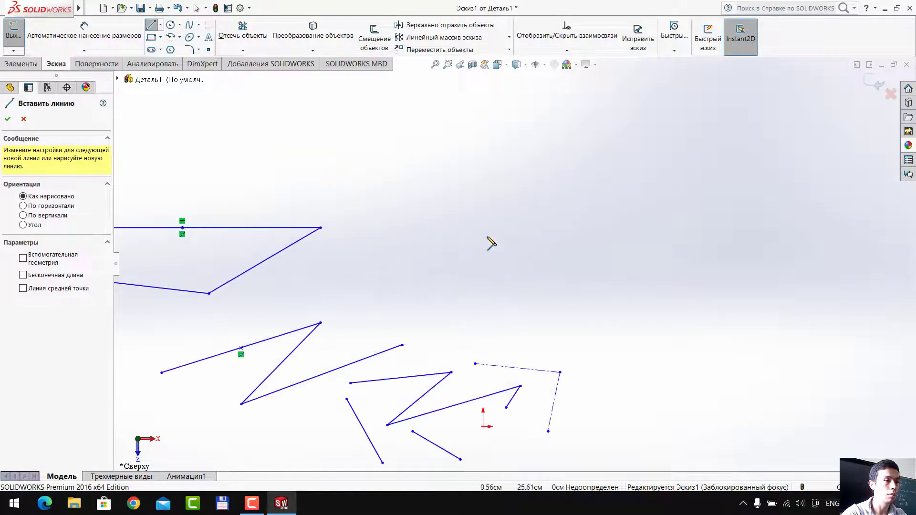
click(533, 138)
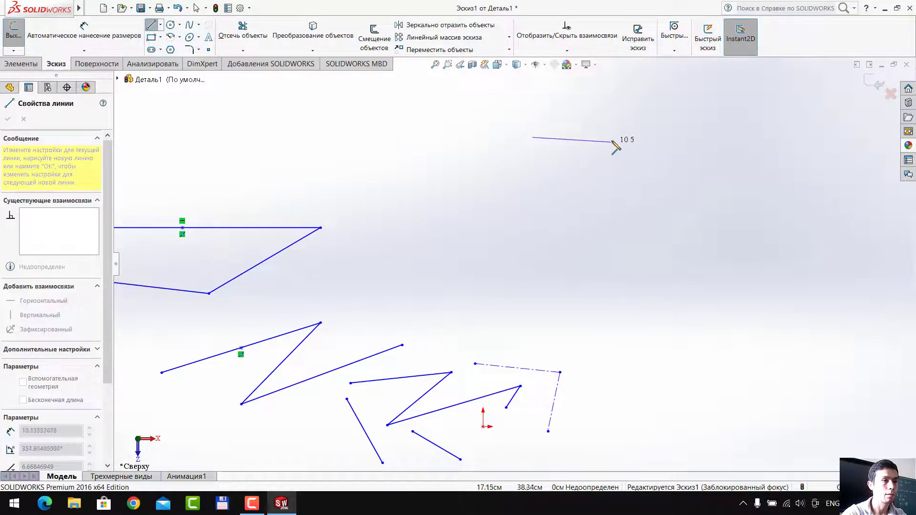
click(616, 138)
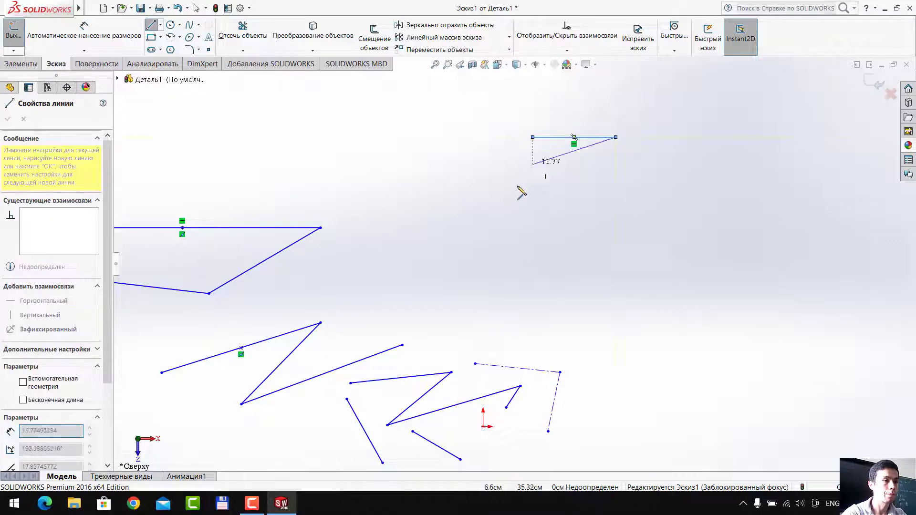
click(616, 234)
key(Escape)
scroll(315, 182, up, 2)
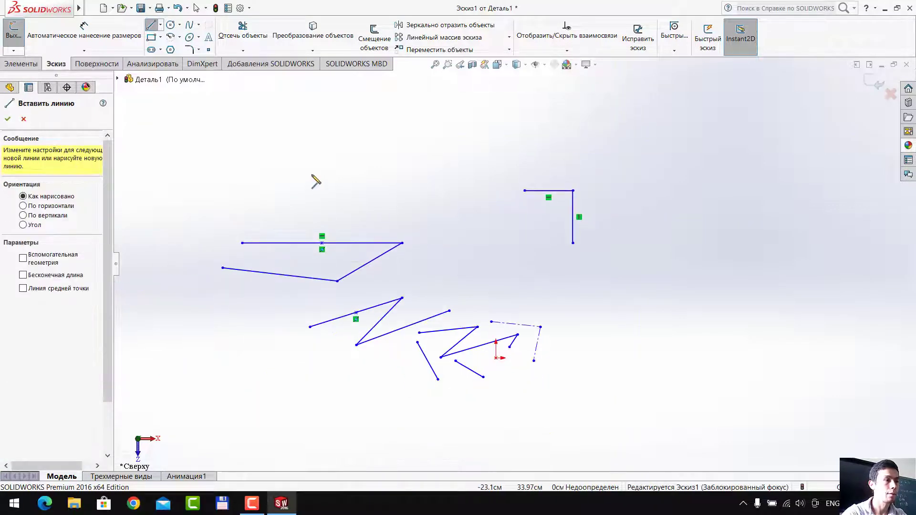
scroll(358, 310, up, 1)
scroll(382, 300, up, 5)
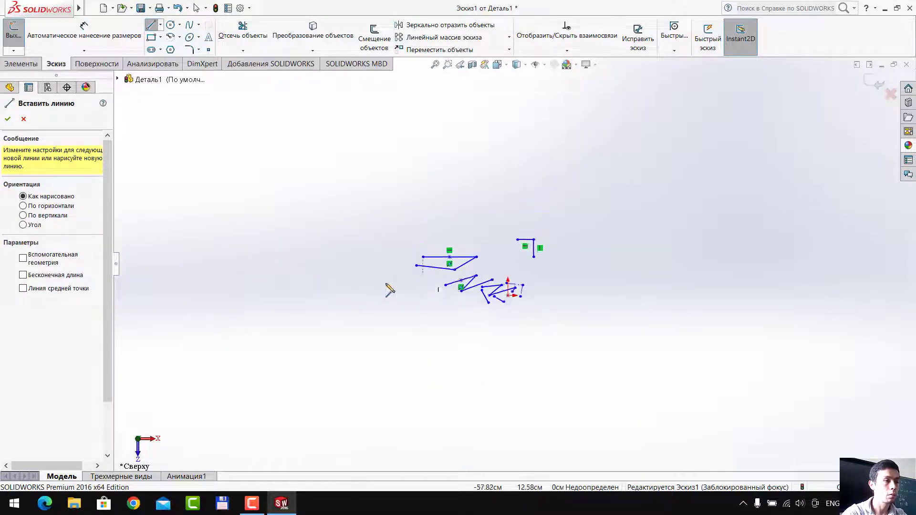
scroll(463, 289, down, 4)
scroll(482, 290, down, 5)
scroll(487, 290, down, 3)
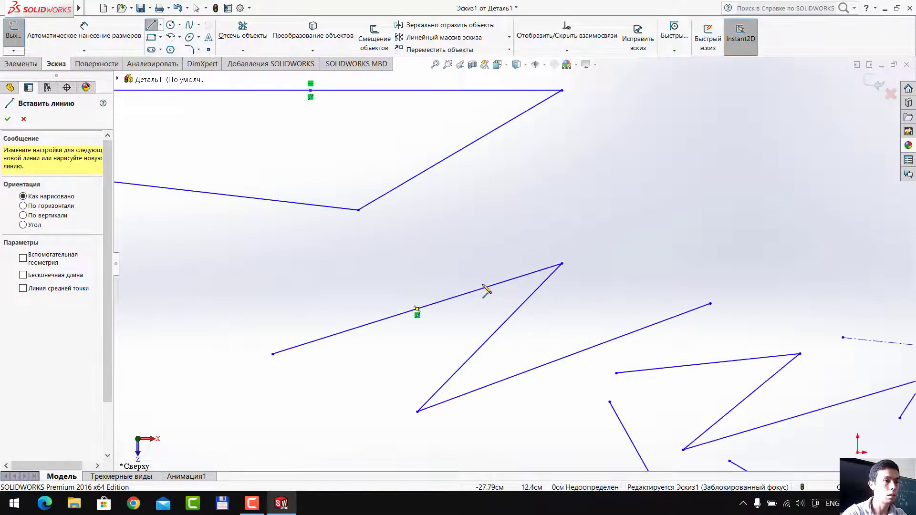
scroll(487, 288, up, 8)
scroll(499, 274, down, 2)
scroll(506, 282, down, 5)
scroll(504, 291, up, 4)
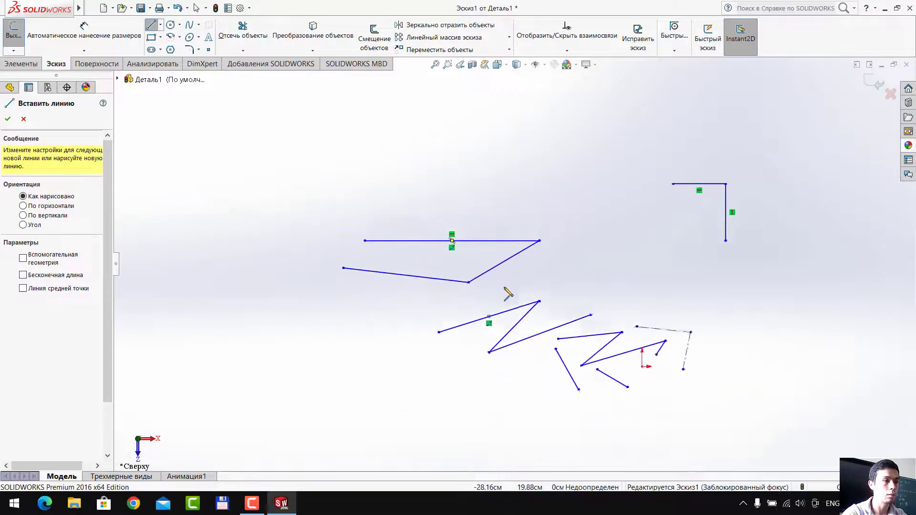
scroll(504, 294, up, 4)
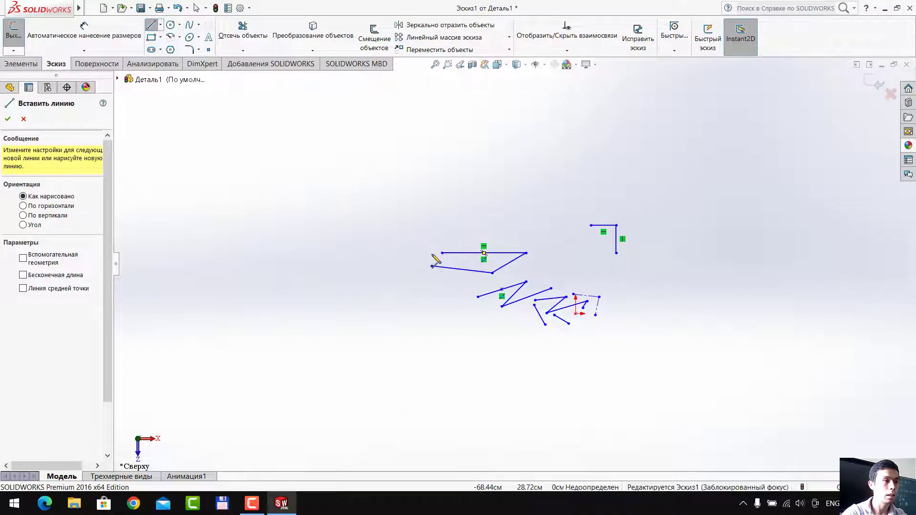
scroll(615, 329, down, 3)
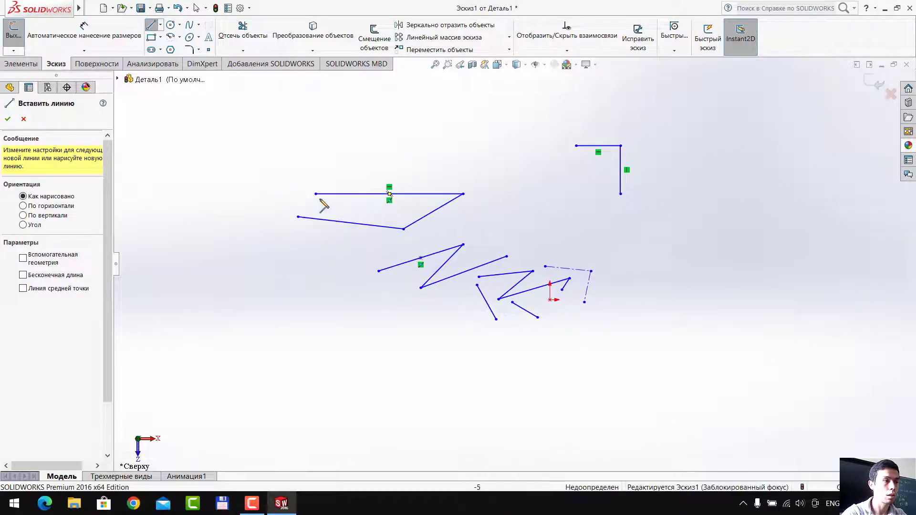
scroll(344, 199, down, 1)
scroll(382, 224, down, 3)
scroll(393, 238, down, 2)
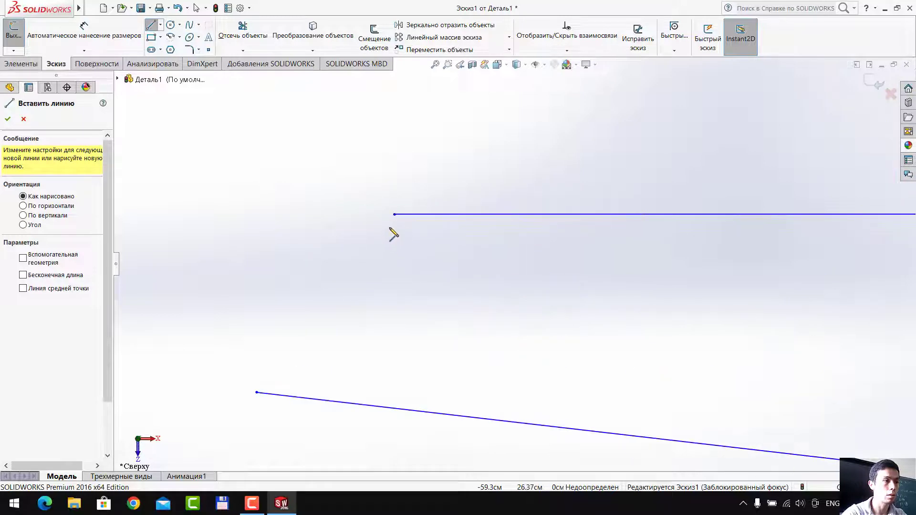
scroll(408, 226, down, 2)
scroll(456, 224, up, 1)
scroll(596, 322, up, 2)
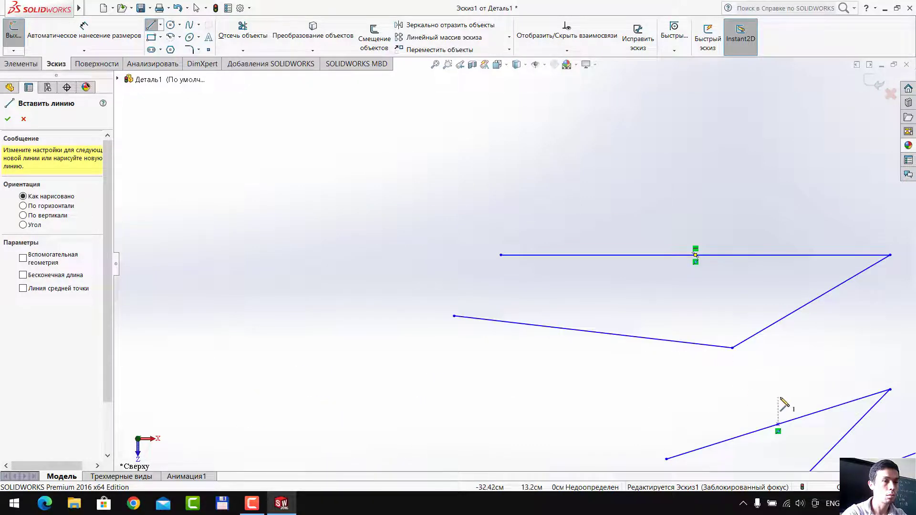
scroll(792, 396, up, 2)
scroll(716, 372, up, 1)
scroll(649, 356, up, 2)
scroll(628, 351, up, 1)
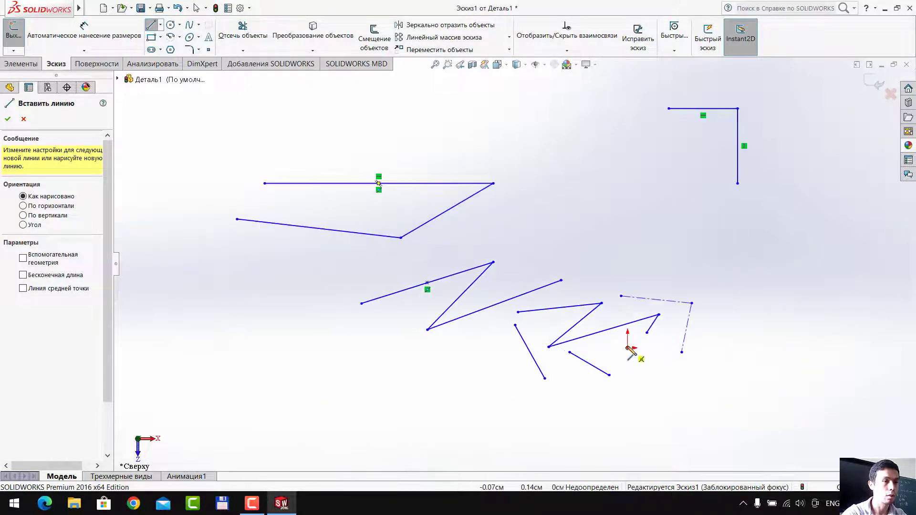
scroll(621, 341, down, 2)
scroll(548, 292, down, 3)
scroll(548, 292, down, 2)
scroll(544, 296, up, 3)
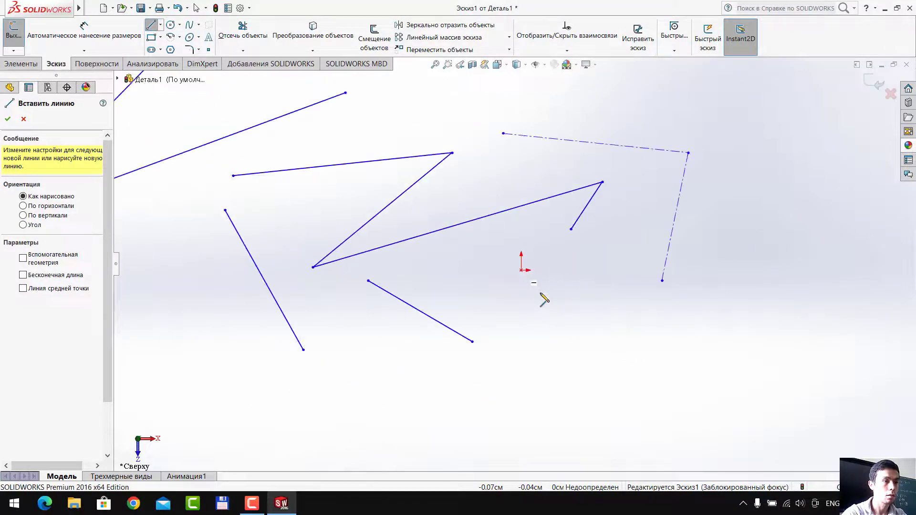
scroll(544, 299, up, 2)
click(491, 245)
scroll(421, 244, down, 2)
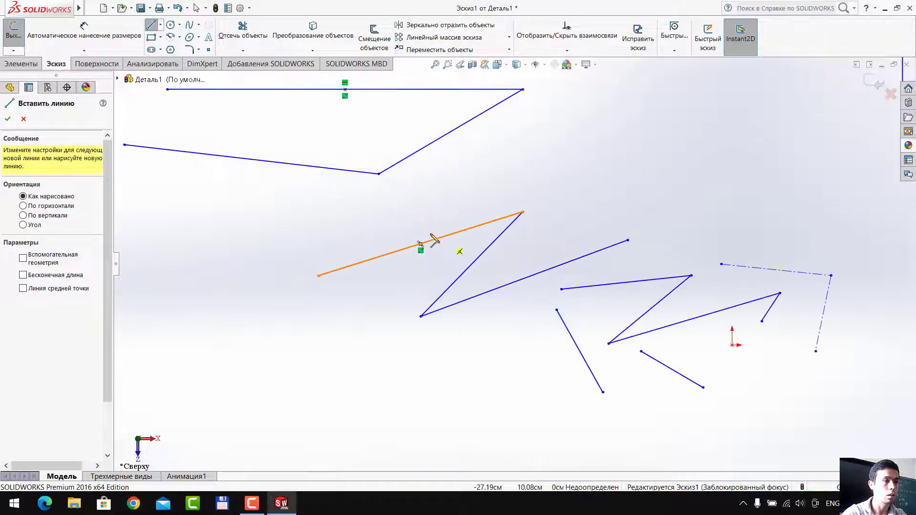
scroll(425, 241, up, 4)
scroll(441, 229, down, 2)
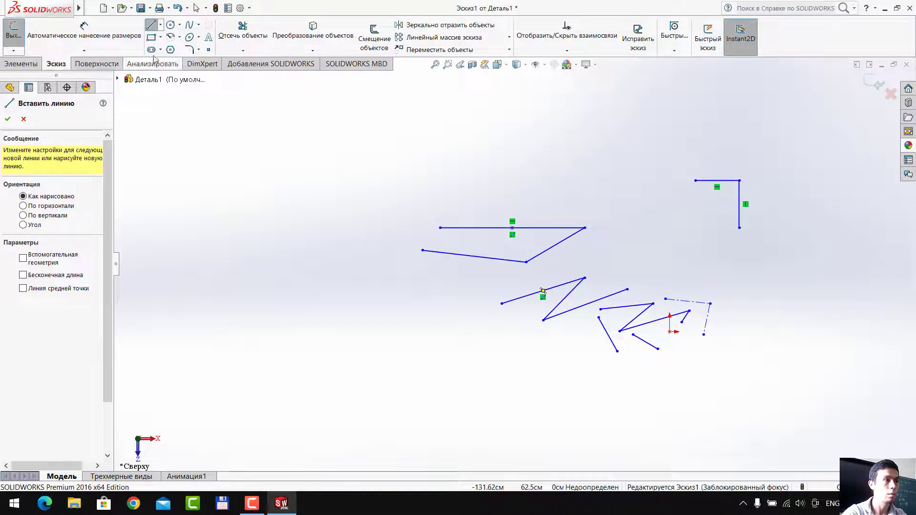
Draw two corner rectangles on the left, one above and one below the lines
click(151, 38)
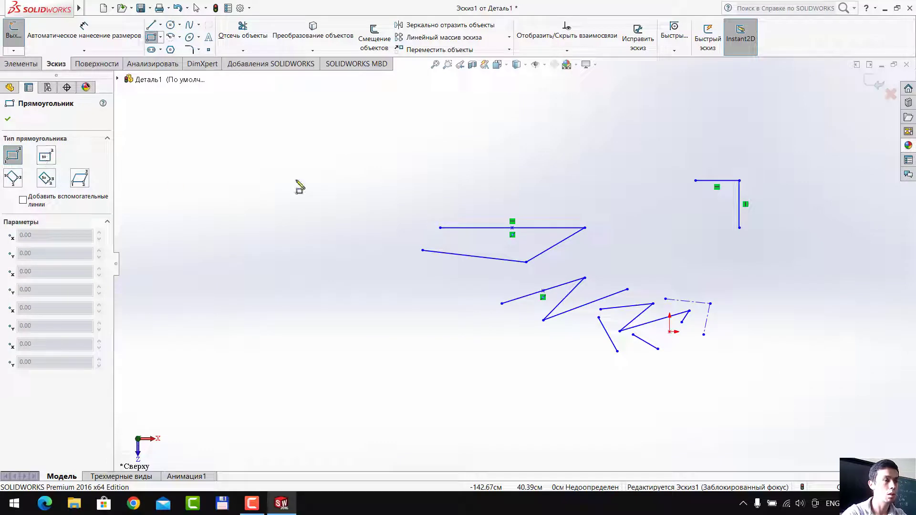
key(z)
key(z)
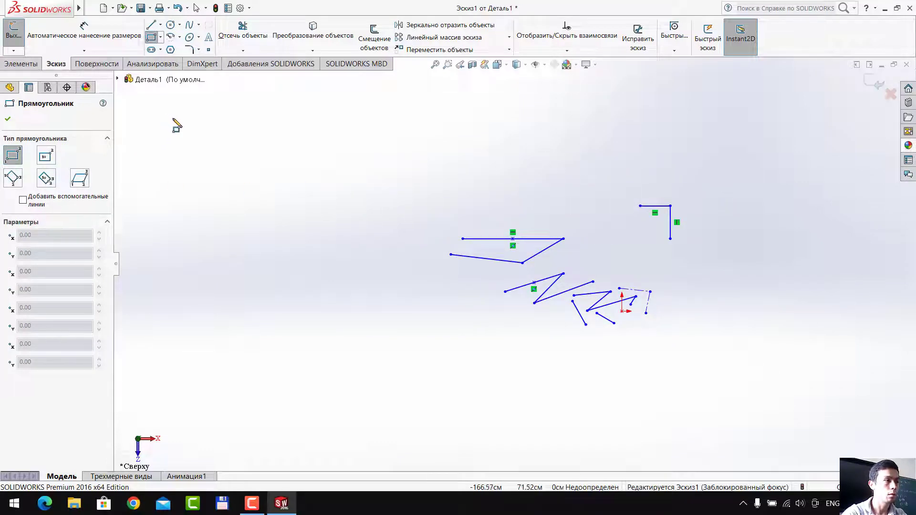
drag(173, 118, 327, 196)
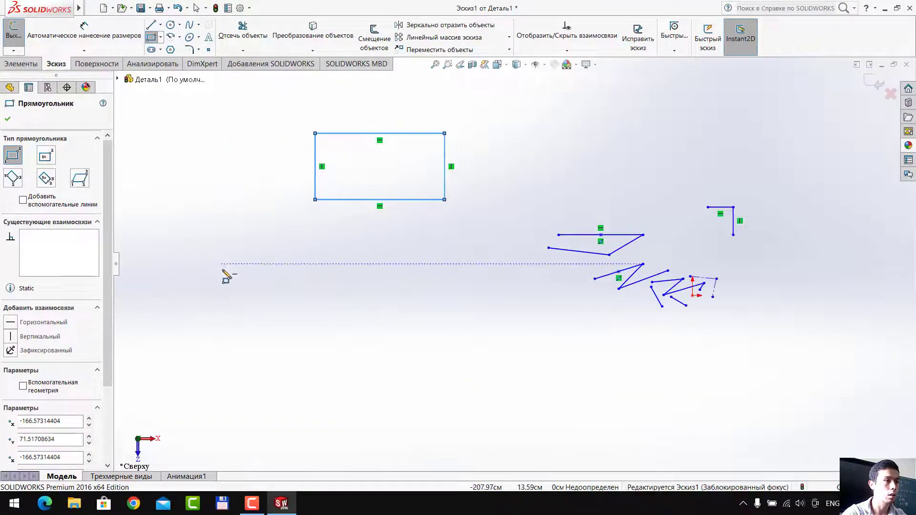
click(218, 334)
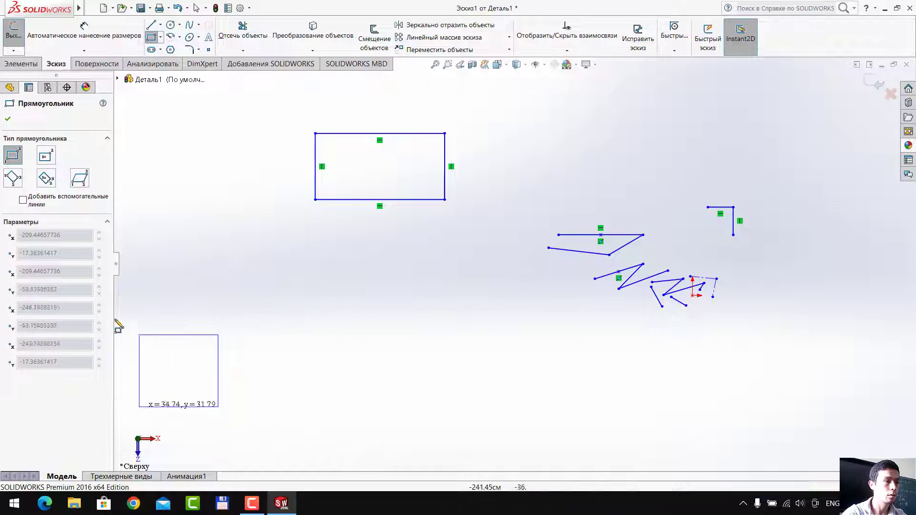
click(349, 278)
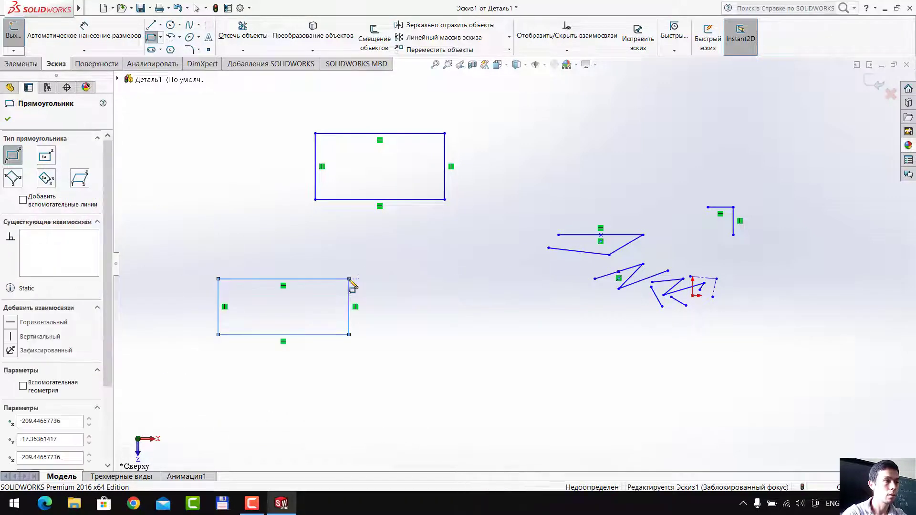
Draw a first centre rectangle with diagonal construction lines
click(47, 160)
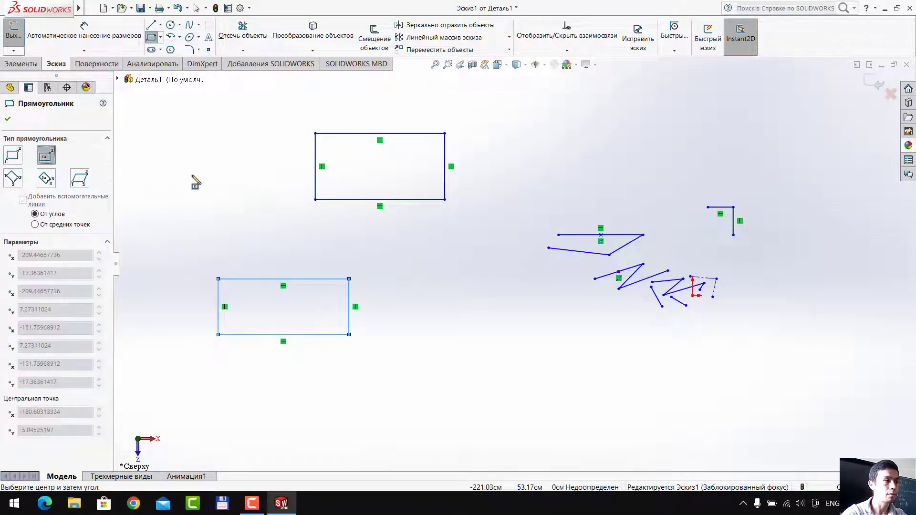
ctrl+middle_drag(193, 180, 269, 200)
click(284, 209)
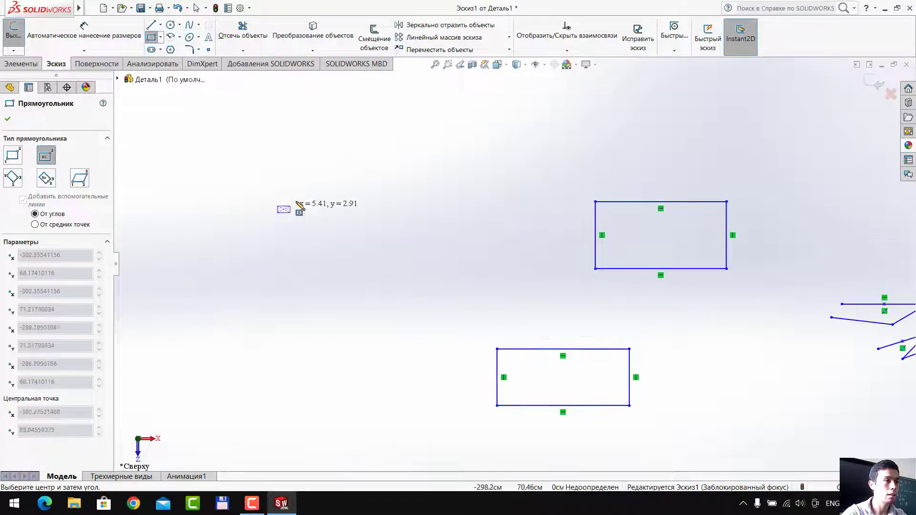
click(370, 146)
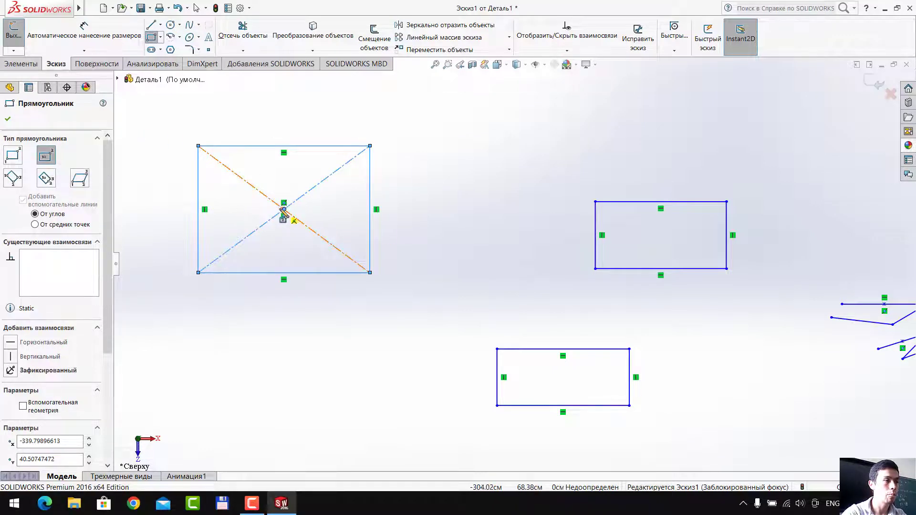
scroll(365, 162, up, 2)
scroll(425, 155, down, 1)
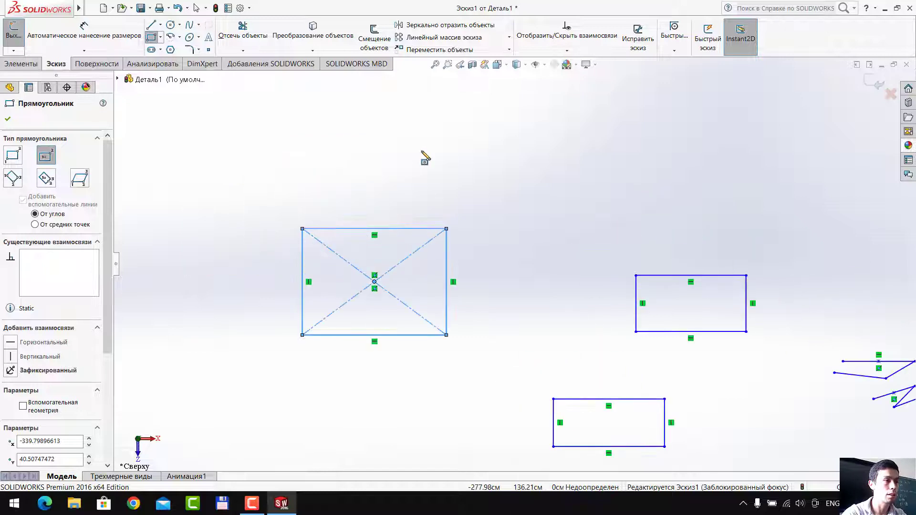
Add a tall and a wide centre rectangle, then select 3 Point Corner Rectangle
click(435, 110)
scroll(482, 191, up, 2)
scroll(477, 206, up, 1)
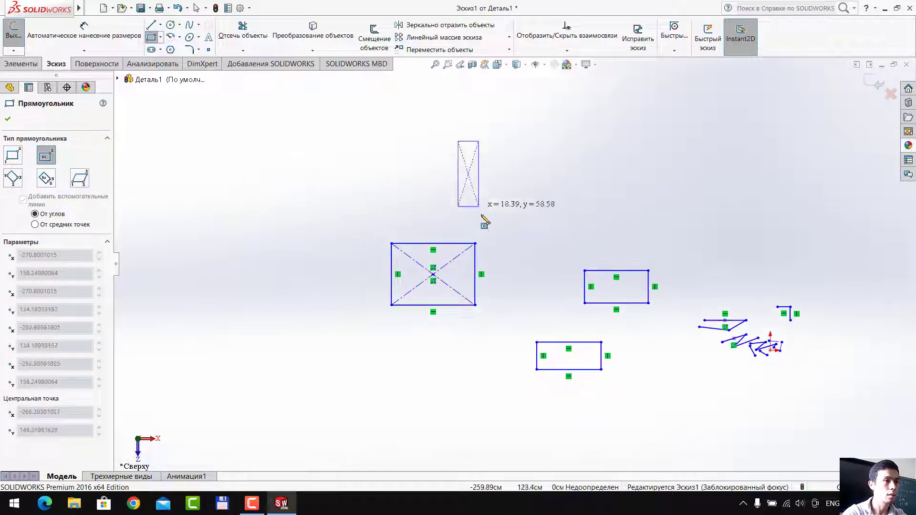
click(490, 220)
click(222, 166)
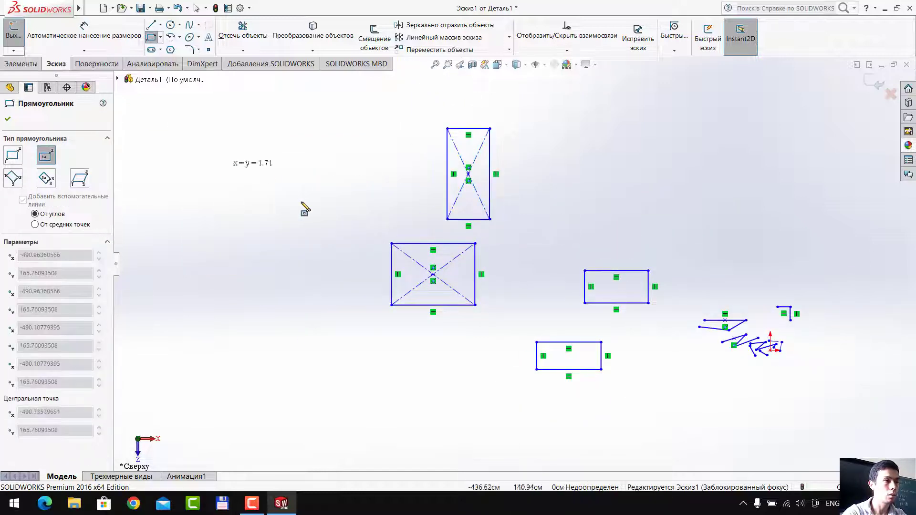
click(310, 205)
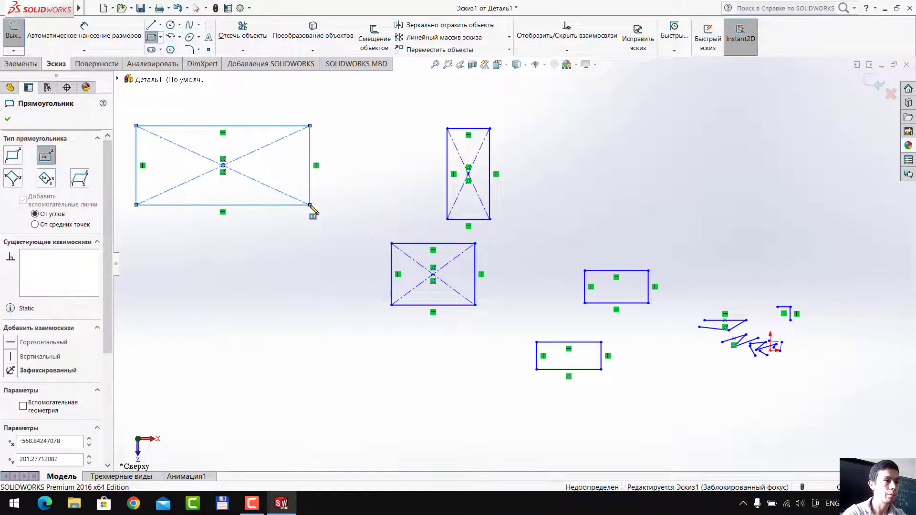
click(15, 179)
scroll(252, 221, up, 2)
scroll(252, 221, down, 2)
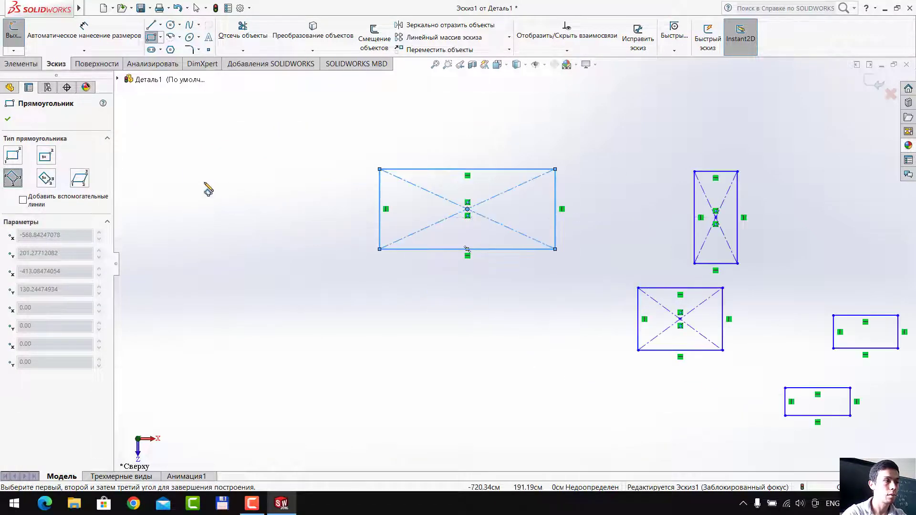
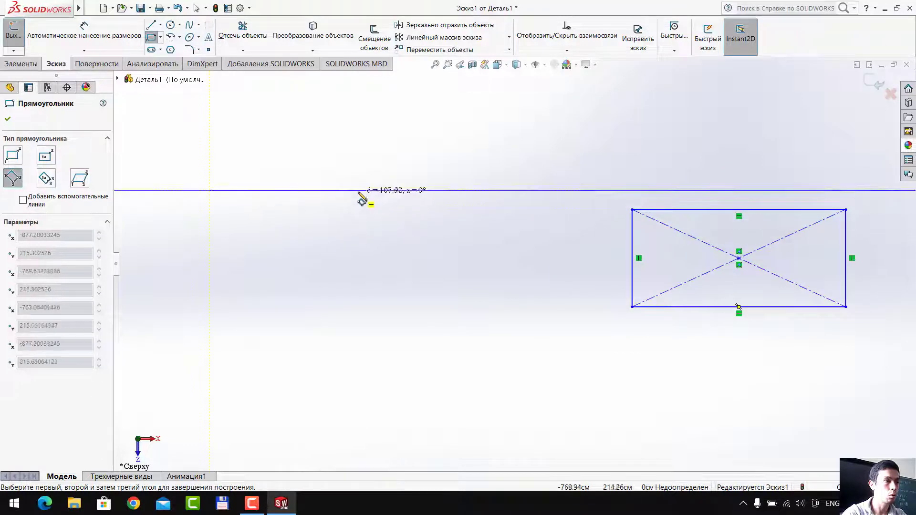
Finish the upright 3-point corner rectangle with its side length and third corner
click(360, 190)
click(359, 284)
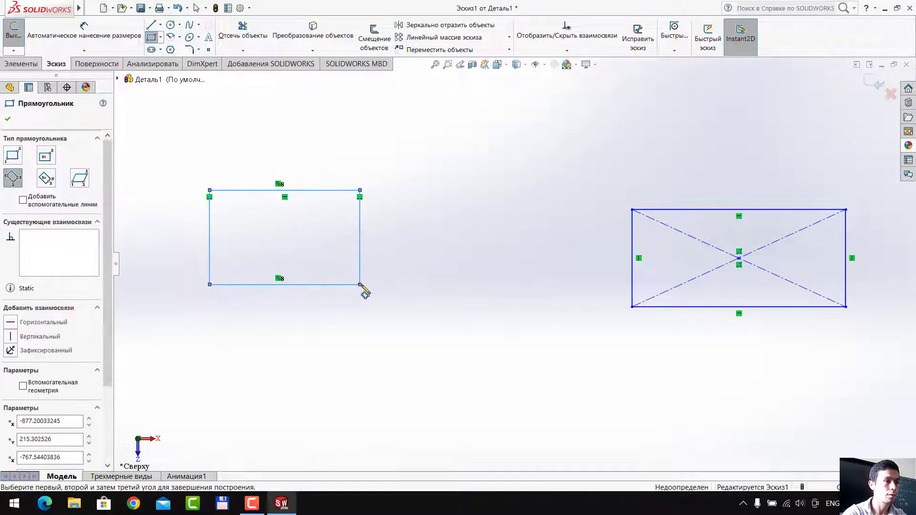
scroll(365, 281, up, 2)
scroll(315, 293, down, 2)
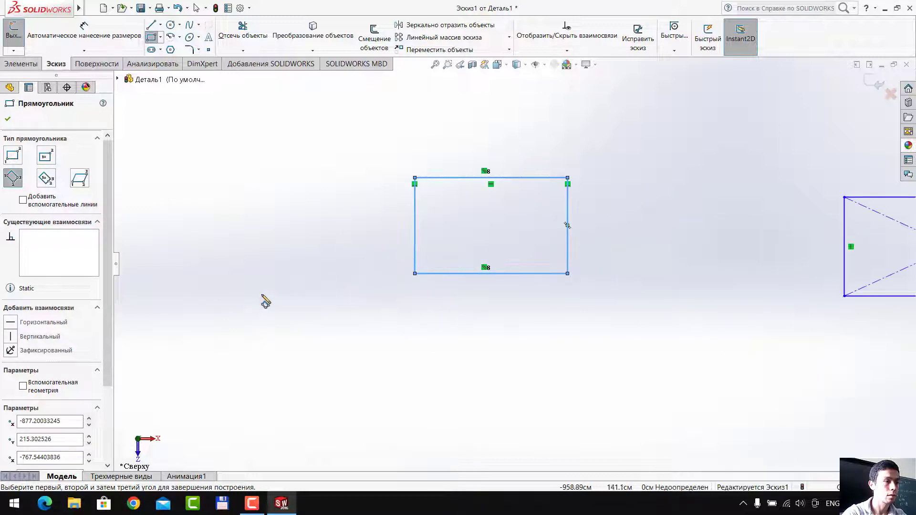
Draw a tilted rectangle with an angled first edge
click(329, 327)
click(414, 403)
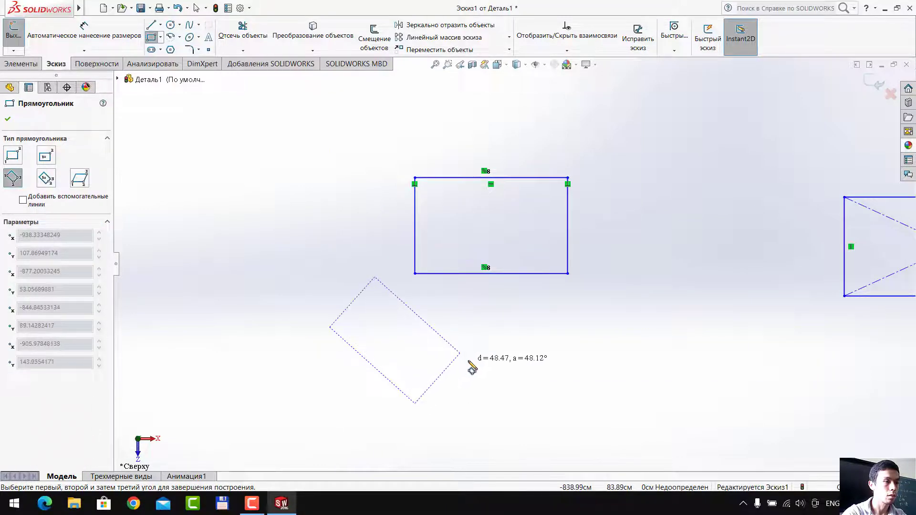
click(470, 362)
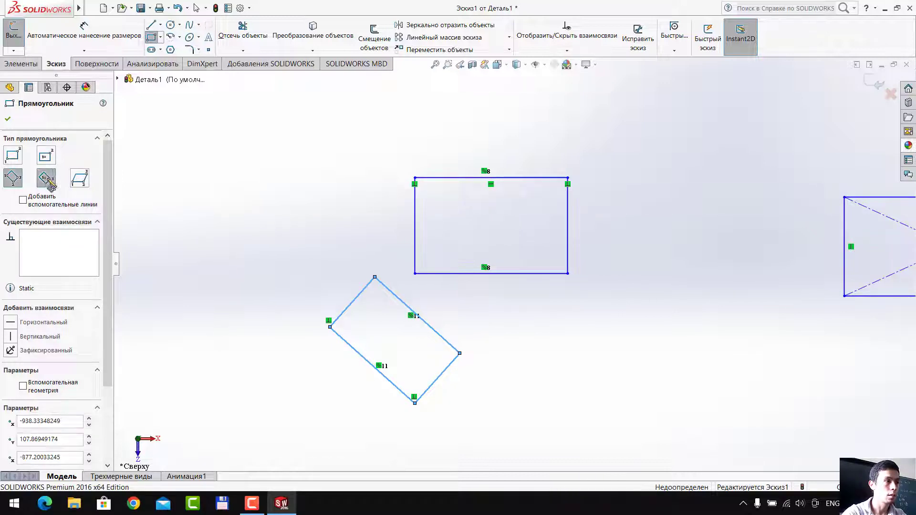
Draw two center rectangles with construction diagonals side by side
click(46, 179)
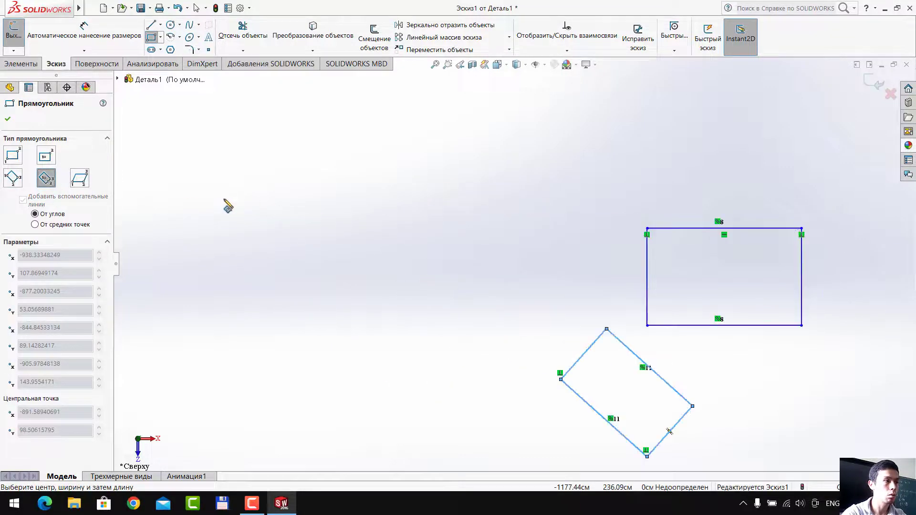
click(226, 199)
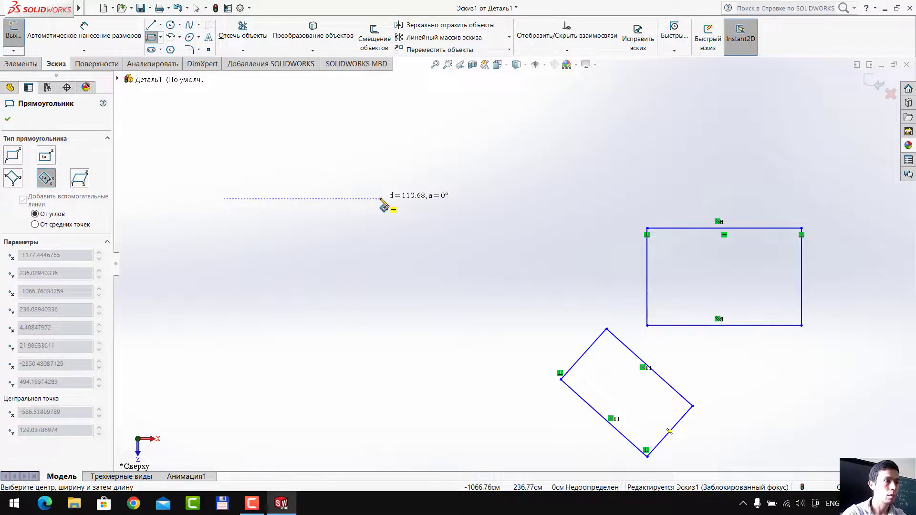
click(382, 200)
scroll(381, 153, up, 2)
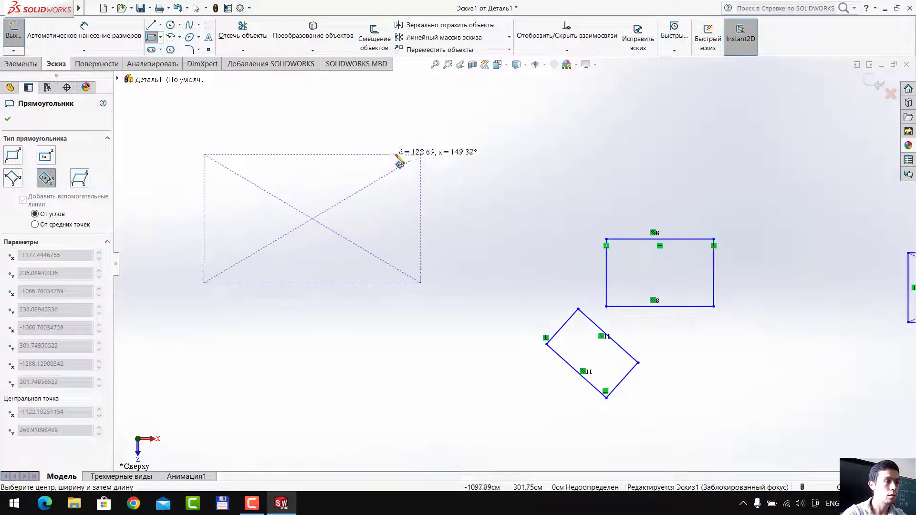
click(413, 186)
scroll(563, 186, down, 1)
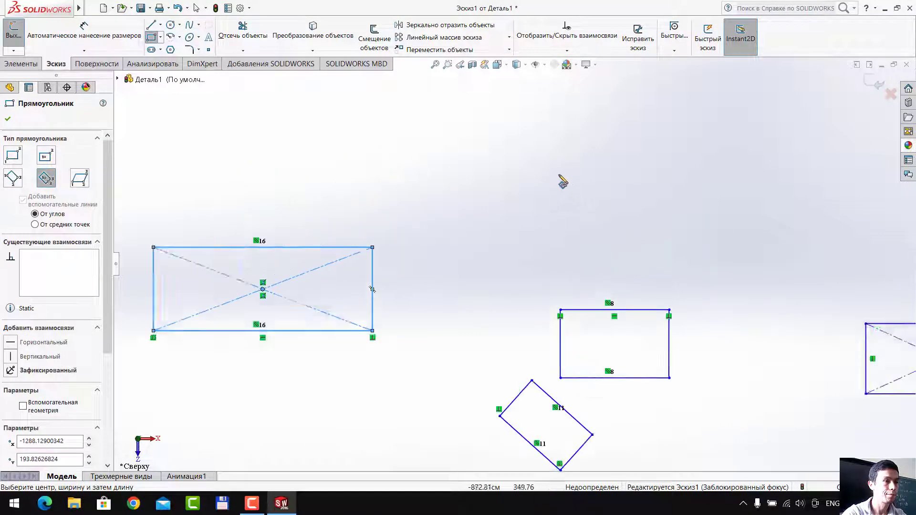
scroll(539, 174, down, 1)
click(528, 163)
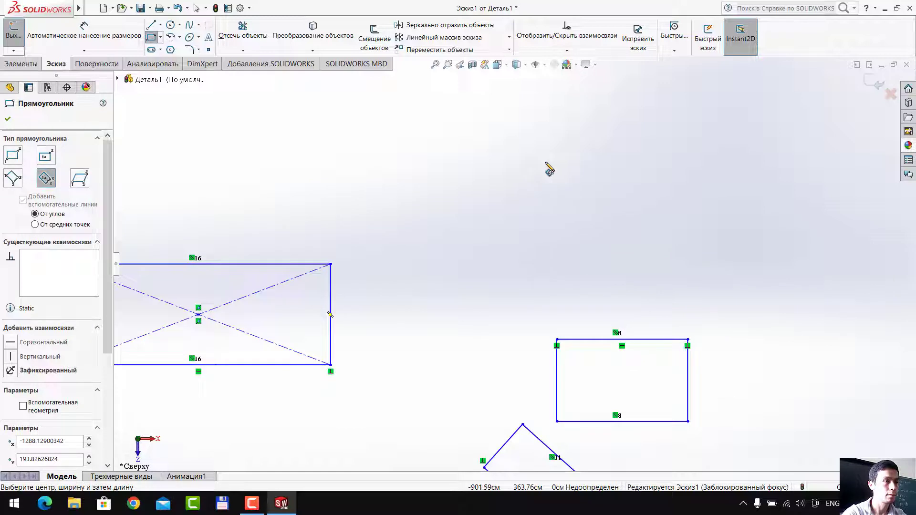
click(616, 163)
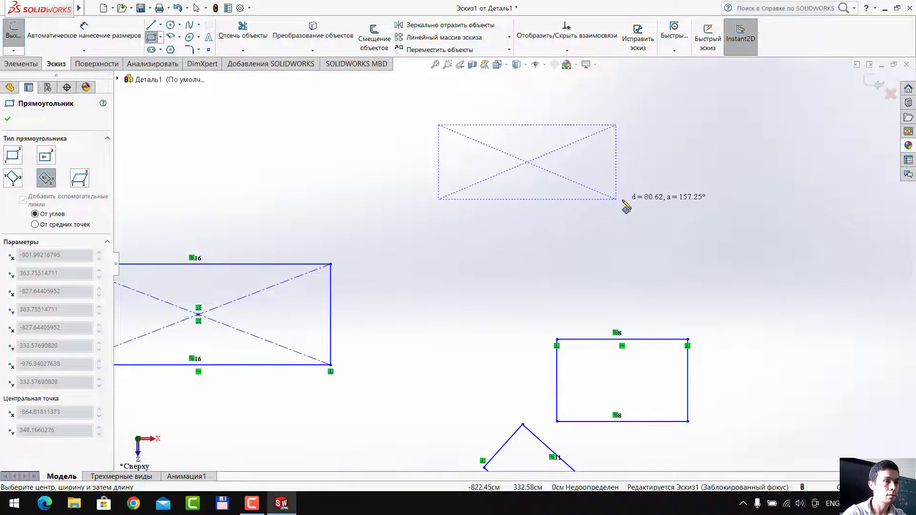
click(567, 228)
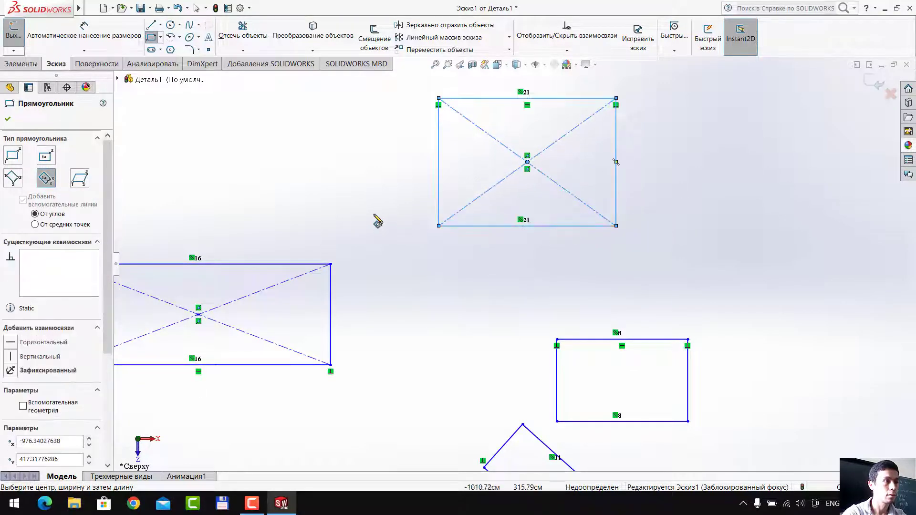
click(79, 180)
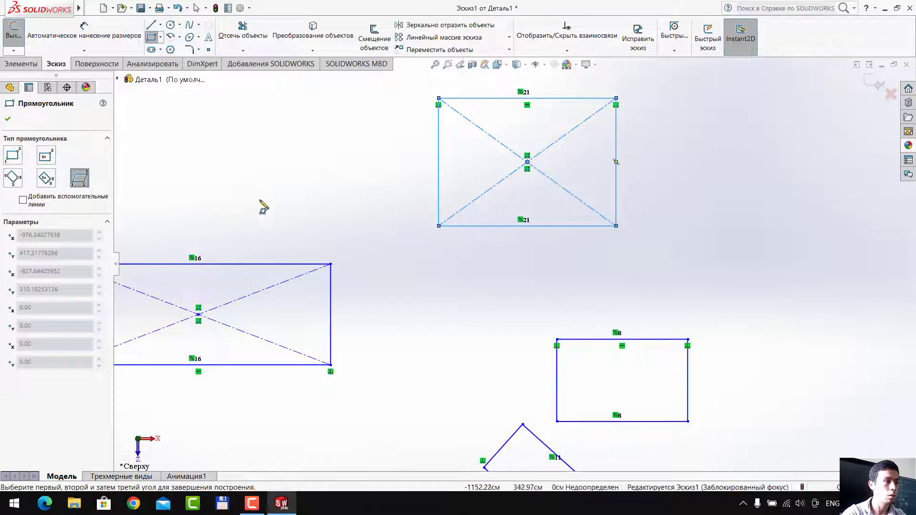
Draw a slanted parallelogram with a horizontal top edge
key(f)
scroll(262, 200, down, 3)
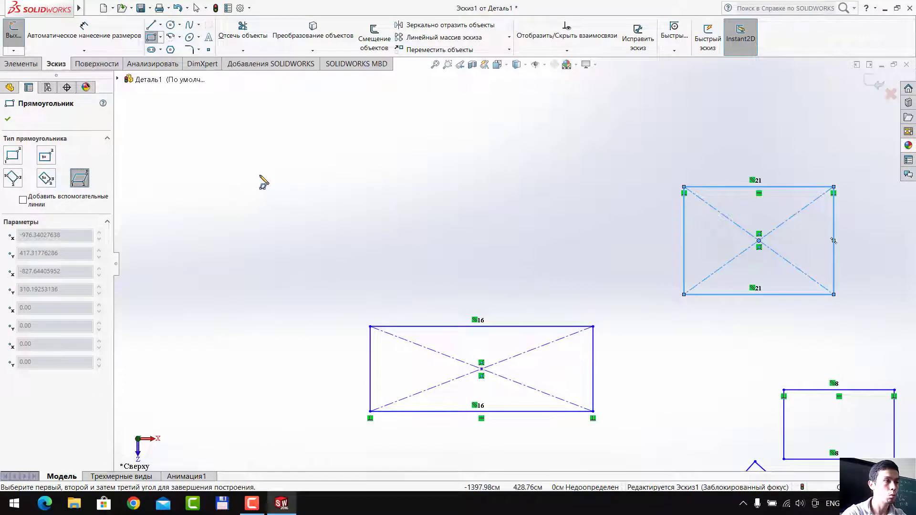
click(249, 136)
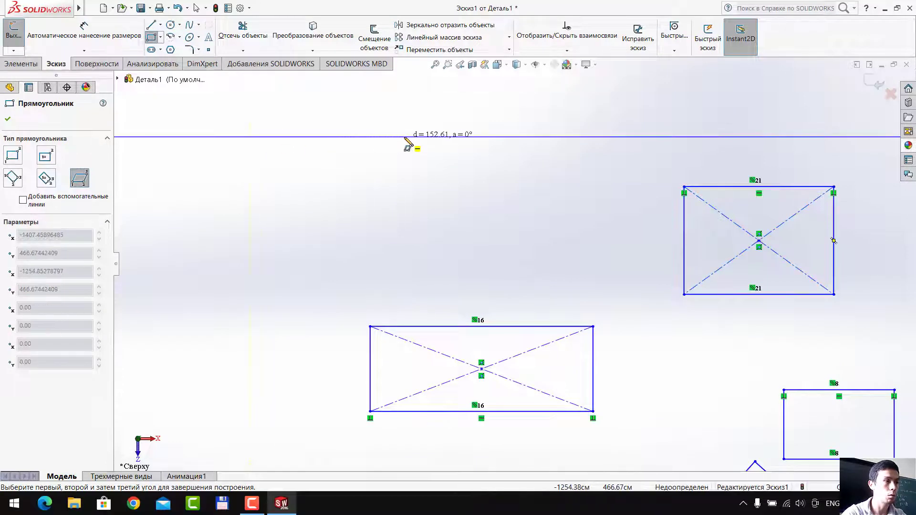
click(404, 137)
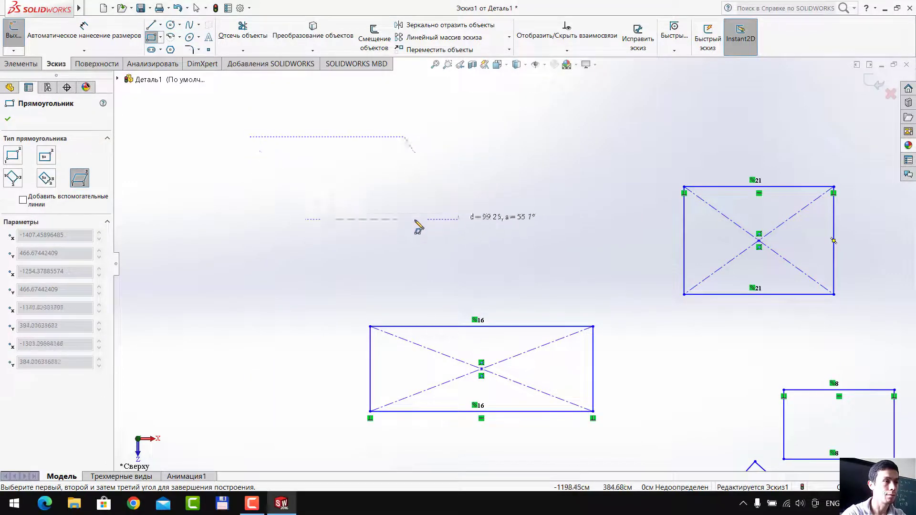
click(493, 192)
Draw a second parallelogram with vertical sides below the first
key(f)
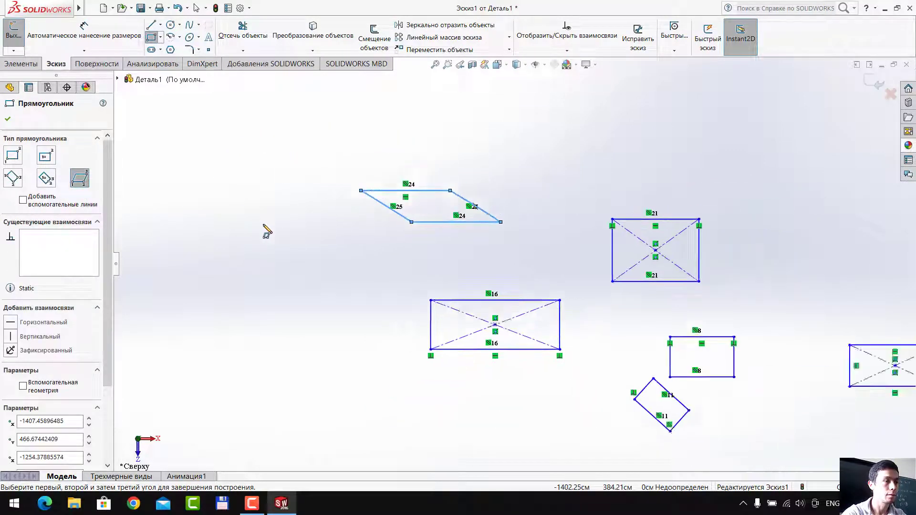
scroll(267, 269, up, 3)
click(223, 218)
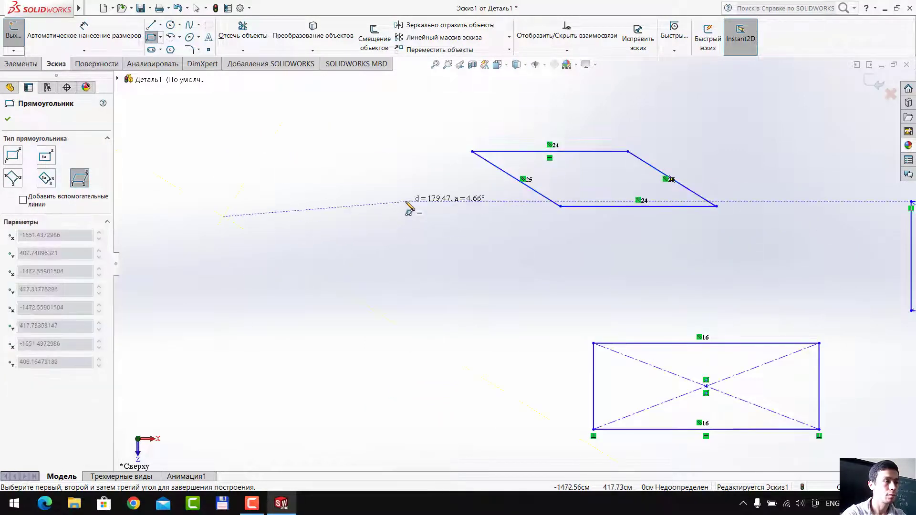
click(223, 311)
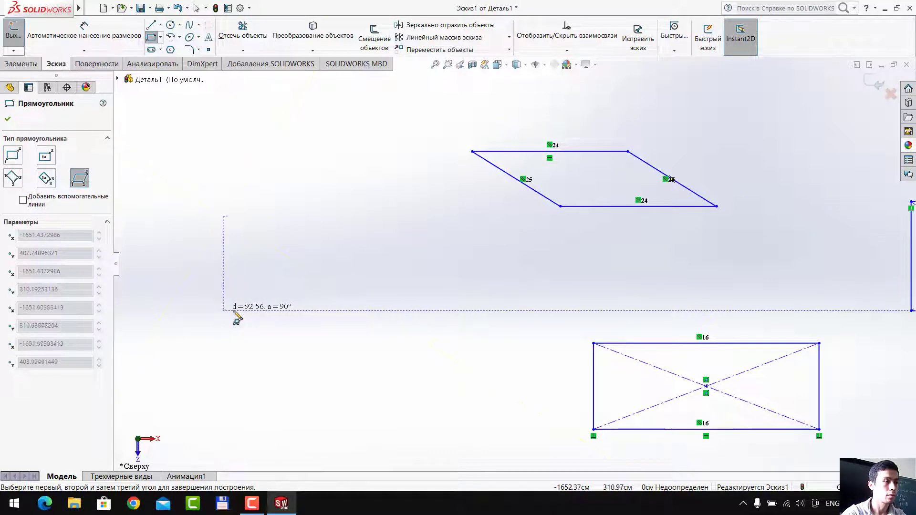
click(287, 396)
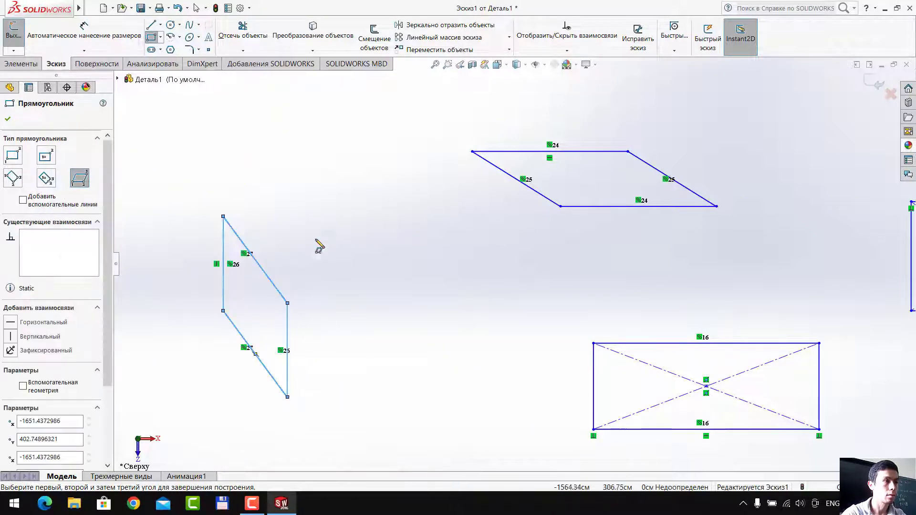
scroll(272, 139, up, 2)
scroll(183, 84, down, 2)
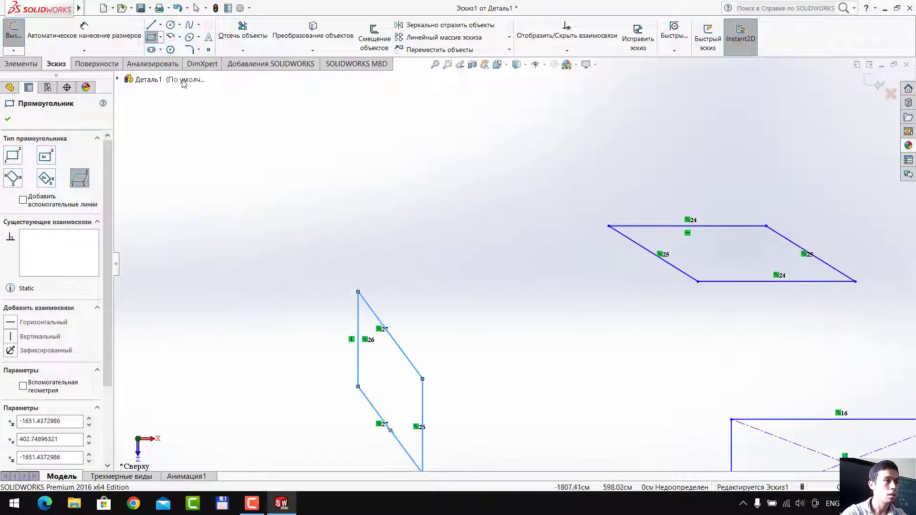
Draw a straight slot from end to end
click(151, 50)
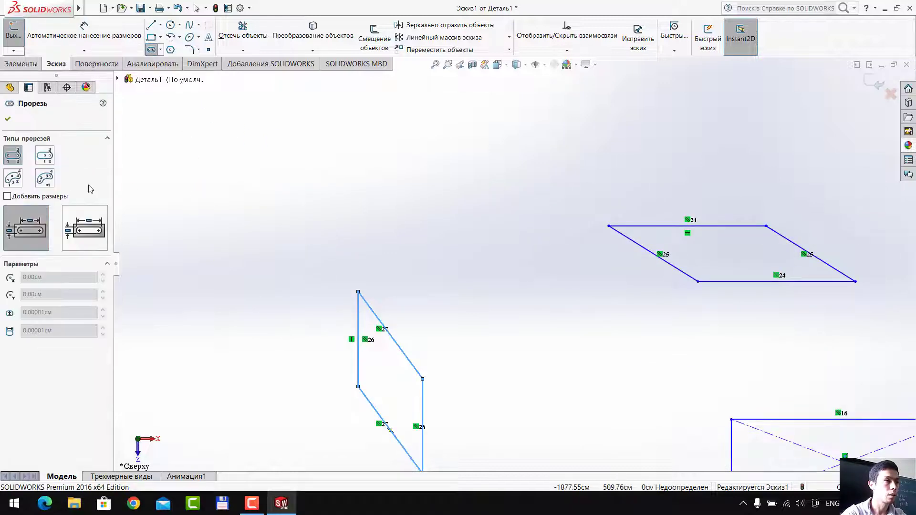
scroll(220, 206, up, 2)
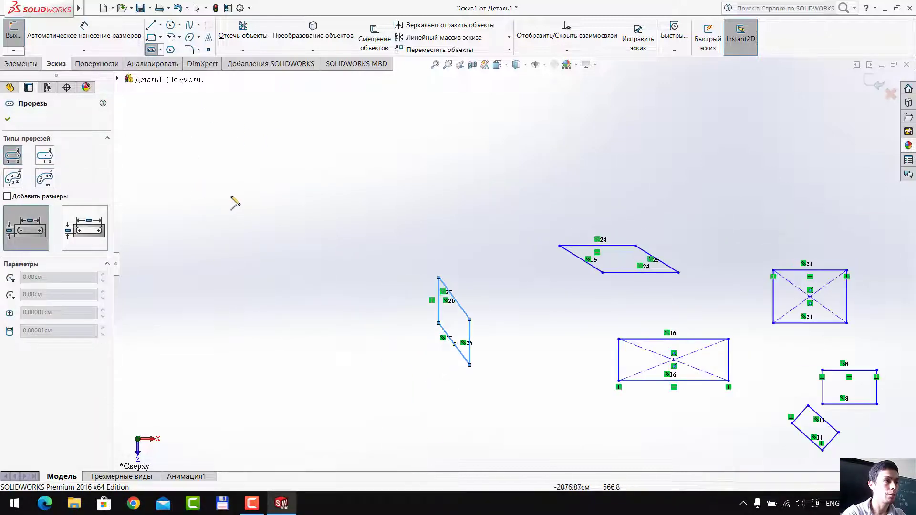
scroll(252, 182, down, 2)
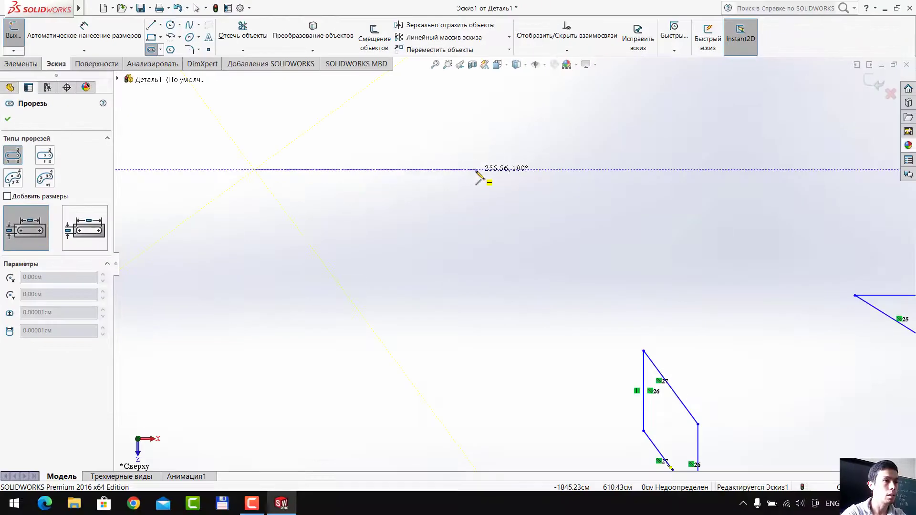
click(475, 170)
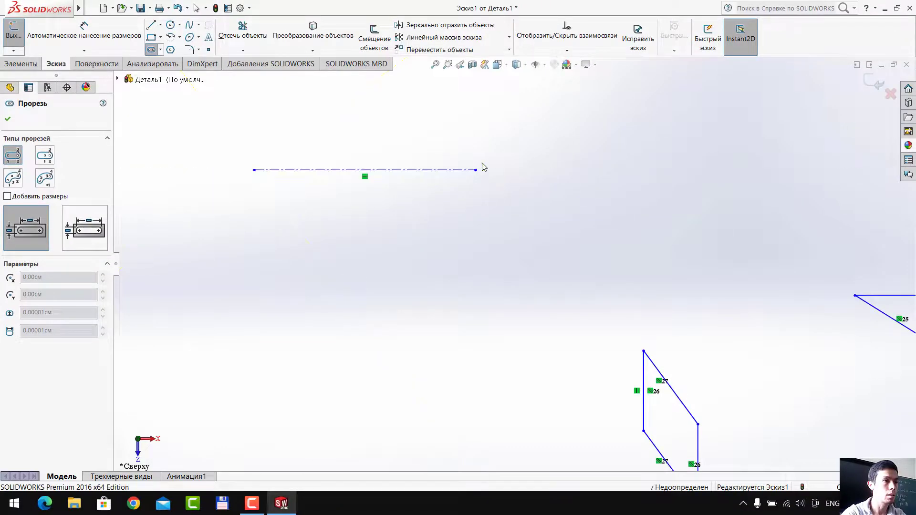
click(525, 126)
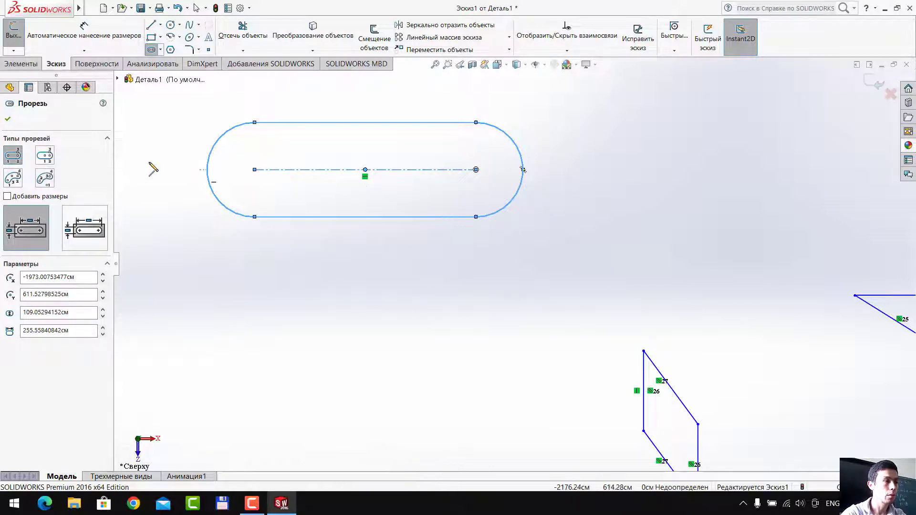
Draw a second straight slot from its centre point
scroll(280, 198, up, 3)
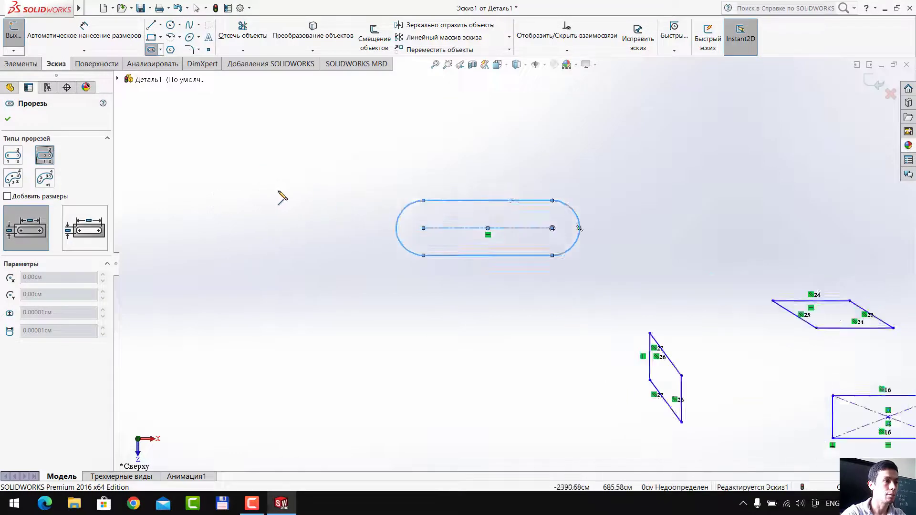
scroll(212, 167, down, 3)
click(306, 164)
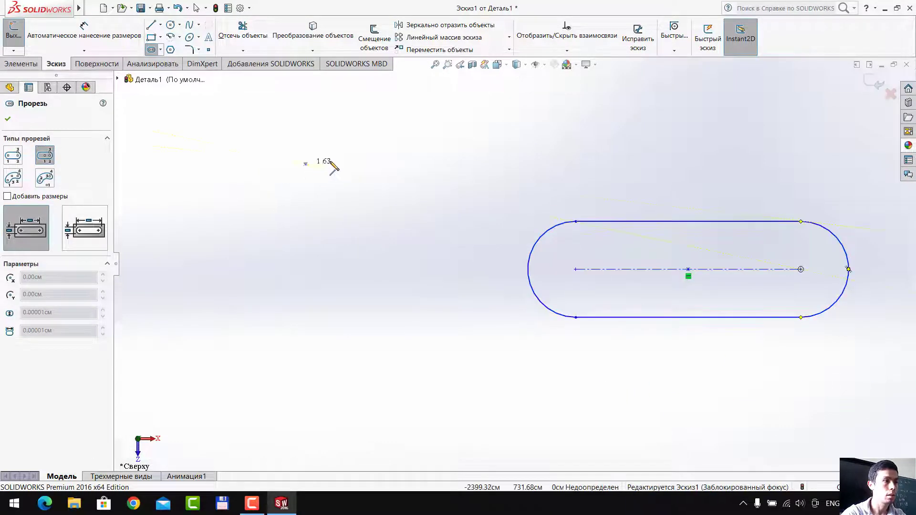
click(452, 163)
click(521, 125)
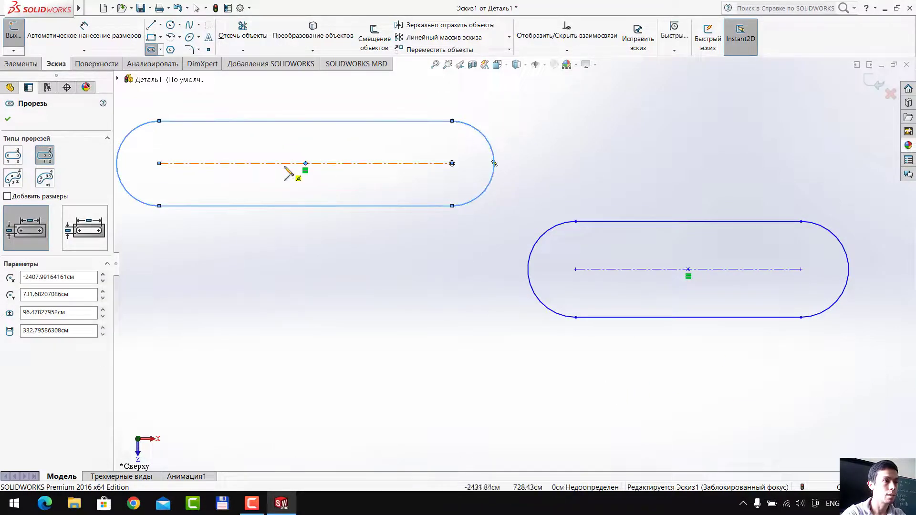
click(14, 178)
scroll(363, 191, up, 3)
Draw an arch-shaped 3-point arc slot
scroll(344, 234, up, 2)
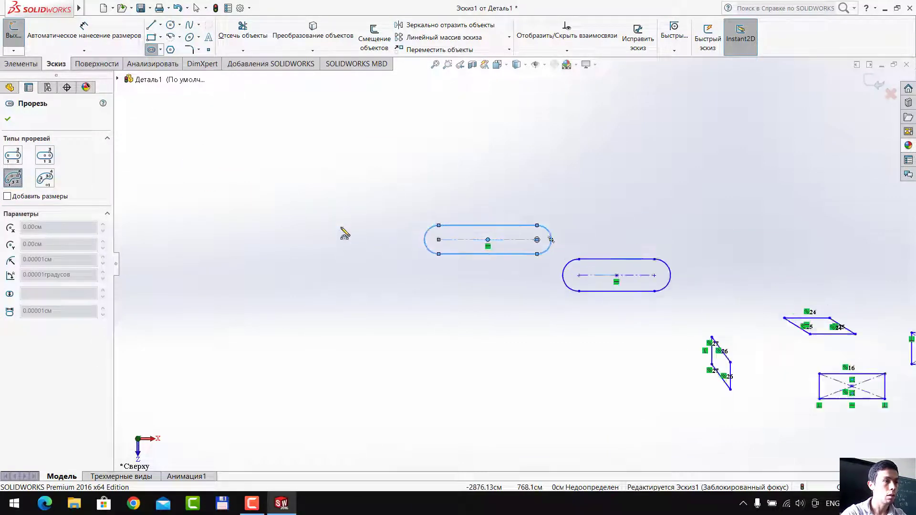
scroll(281, 217, down, 3)
scroll(525, 372, up, 2)
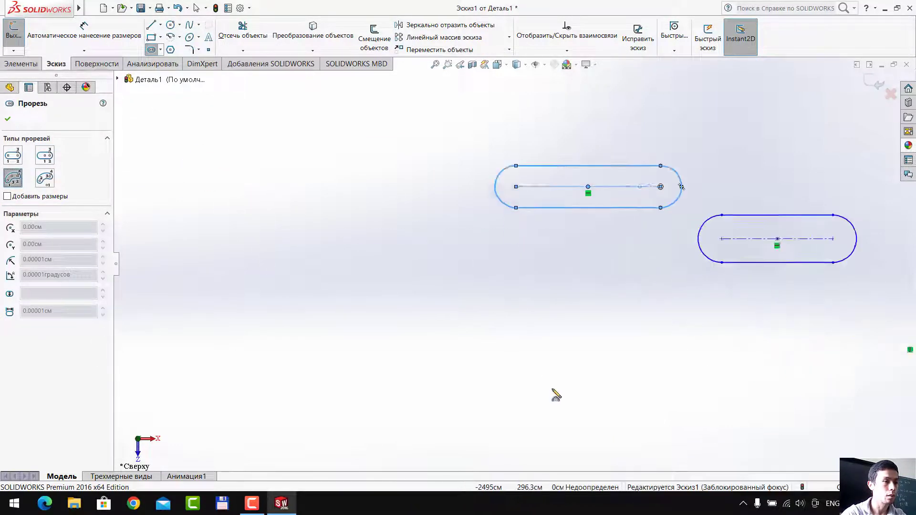
scroll(554, 395, down, 2)
click(377, 310)
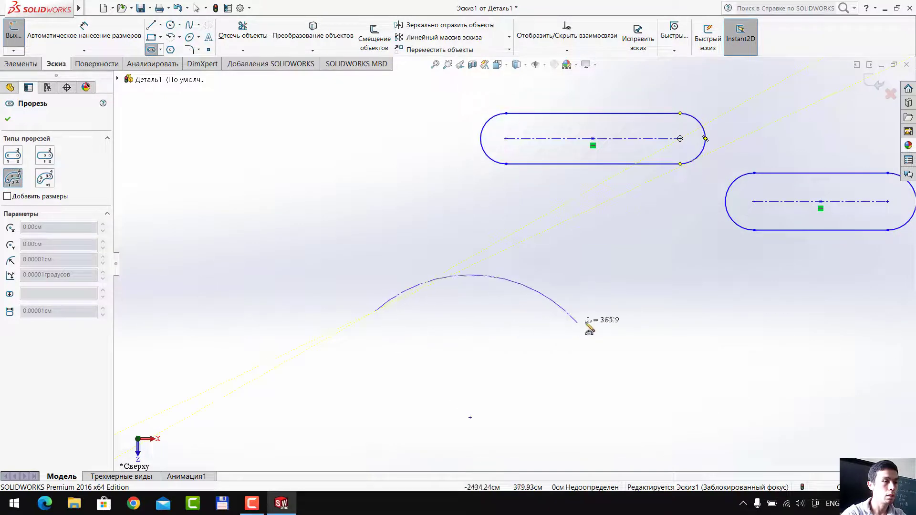
click(611, 320)
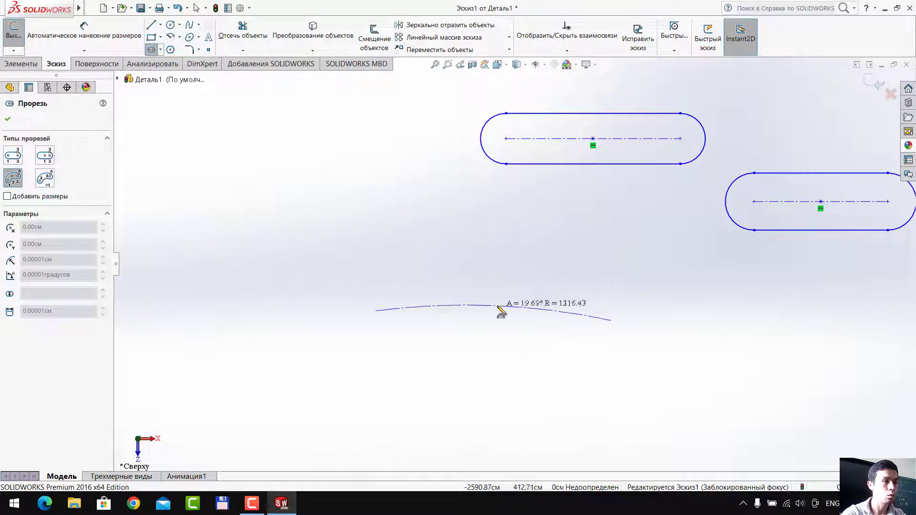
click(509, 249)
click(534, 220)
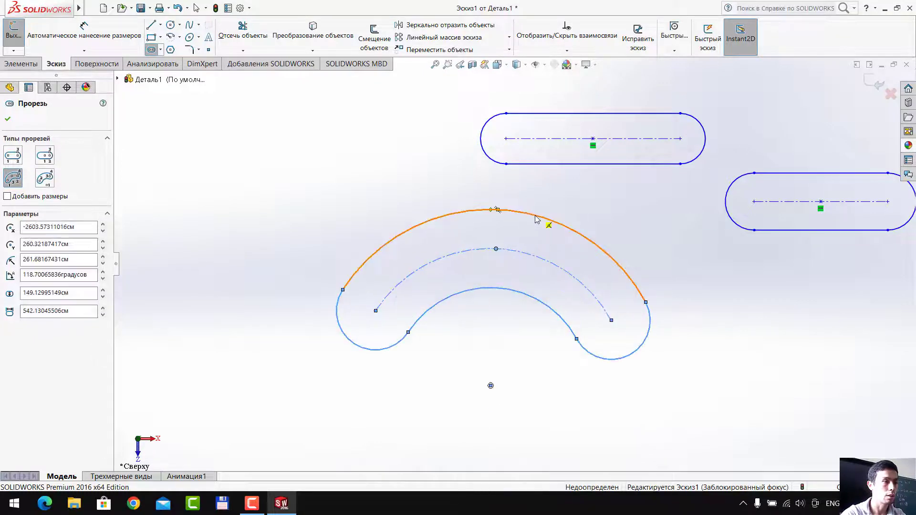
Draw a hook-shaped centerpoint arc slot
click(46, 179)
key(f)
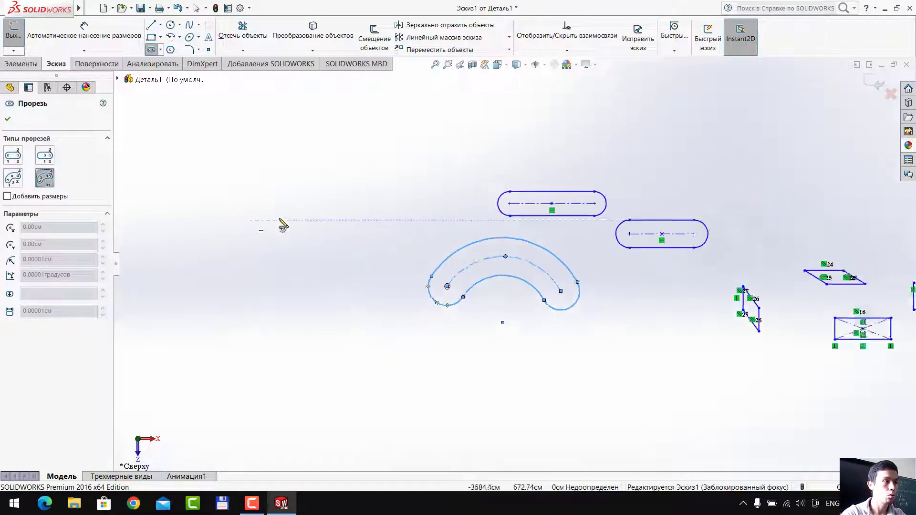
scroll(281, 223, down, 3)
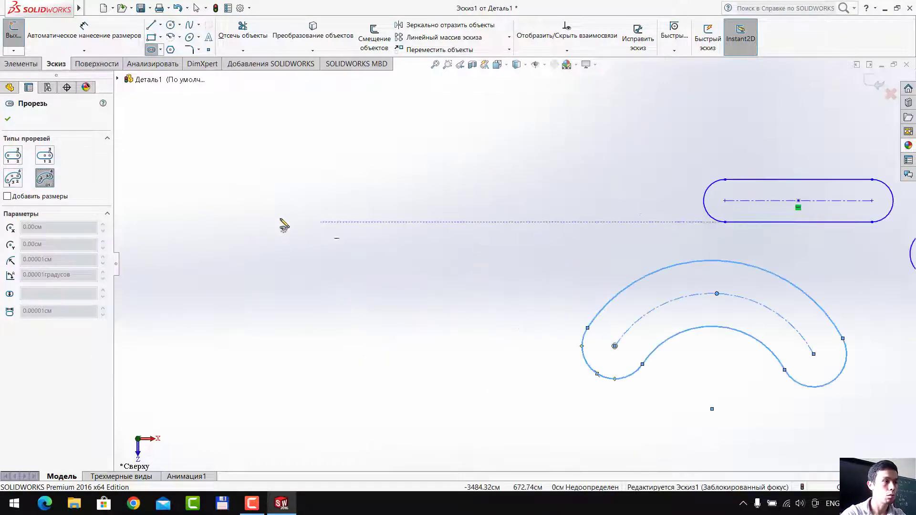
click(292, 241)
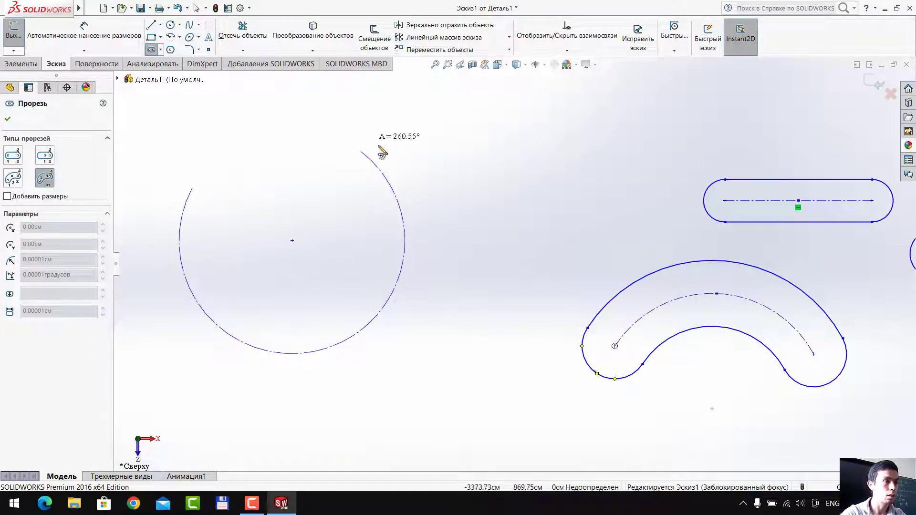
click(347, 340)
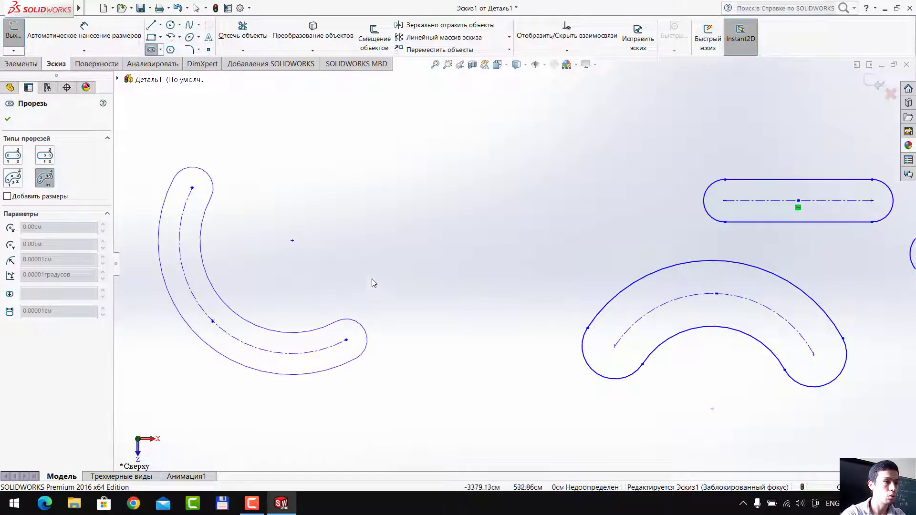
click(382, 253)
Draw a C-shaped centerpoint arc slot wrapped around its centre
scroll(323, 186, up, 2)
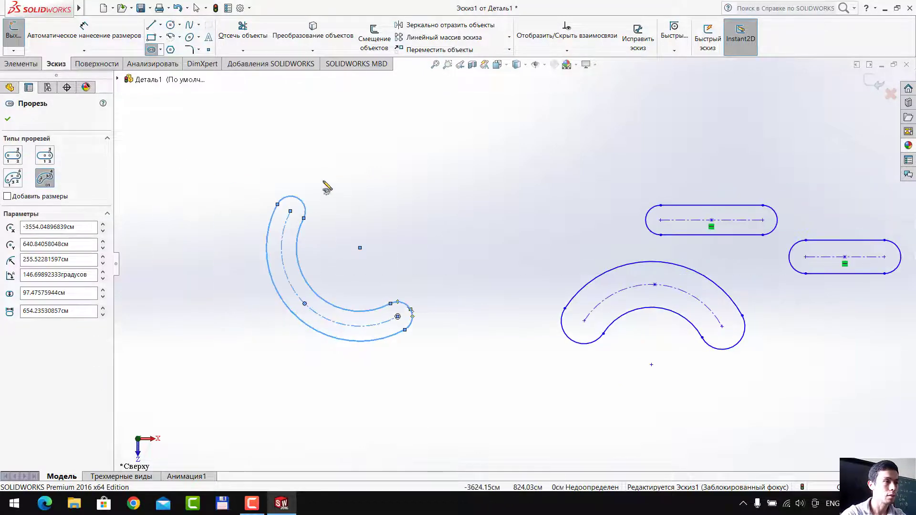
scroll(293, 164, down, 4)
scroll(488, 184, down, 3)
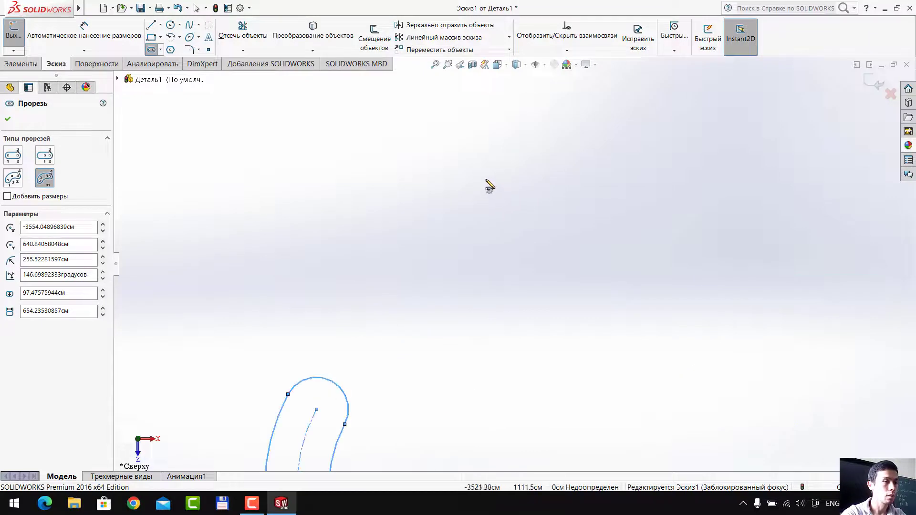
click(488, 182)
click(537, 134)
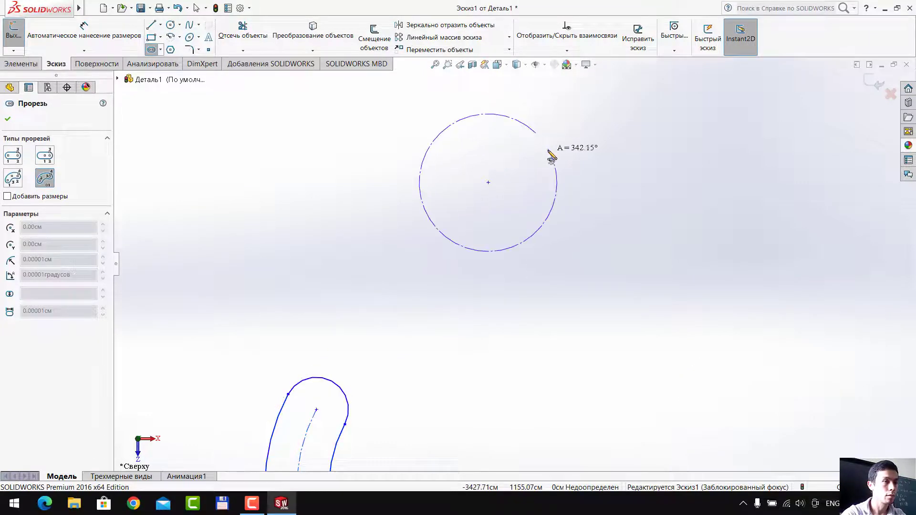
click(557, 194)
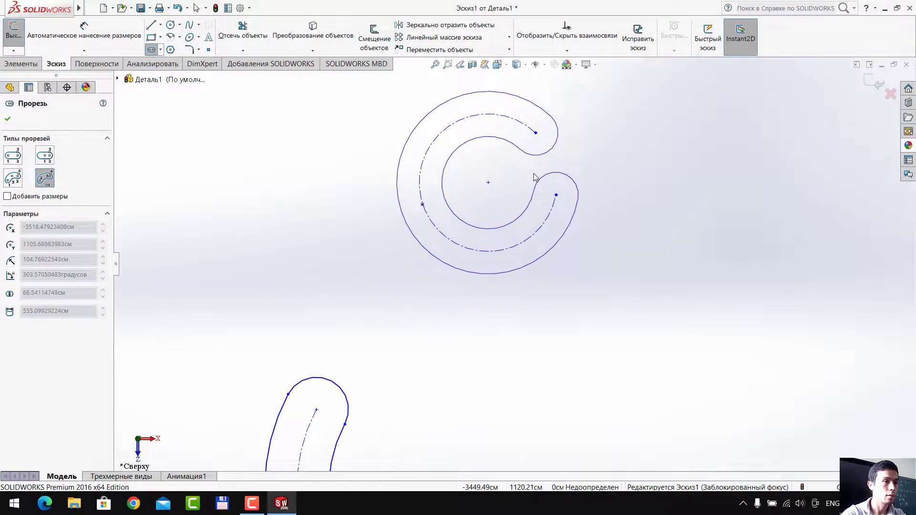
click(535, 180)
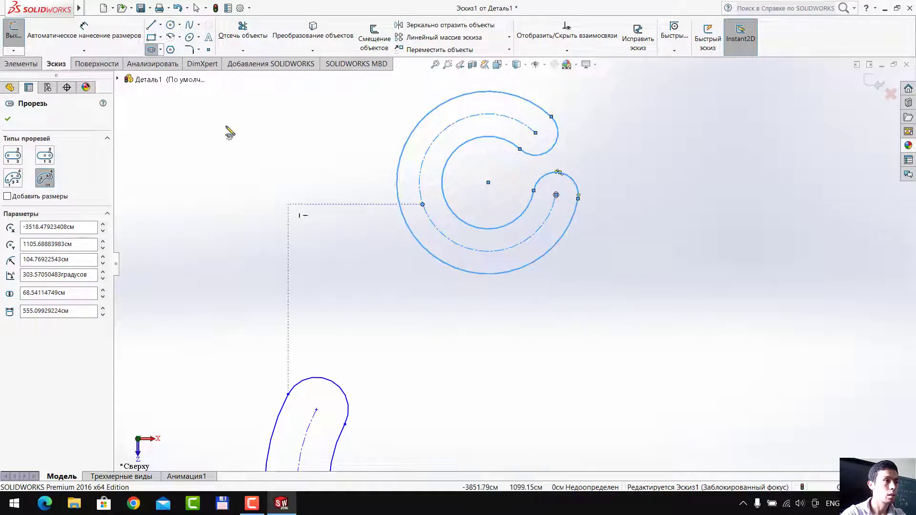
click(170, 28)
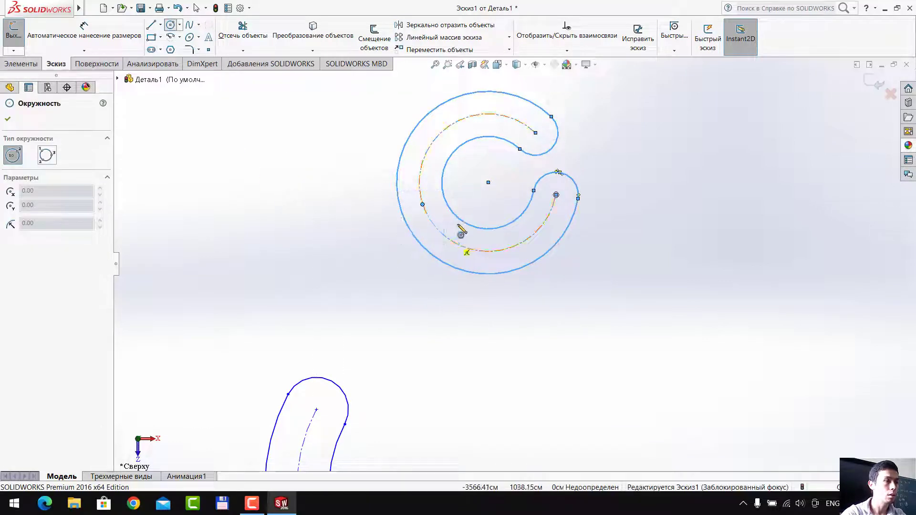
Draw a circle from its centre and radius
scroll(459, 230, up, 4)
scroll(272, 229, down, 2)
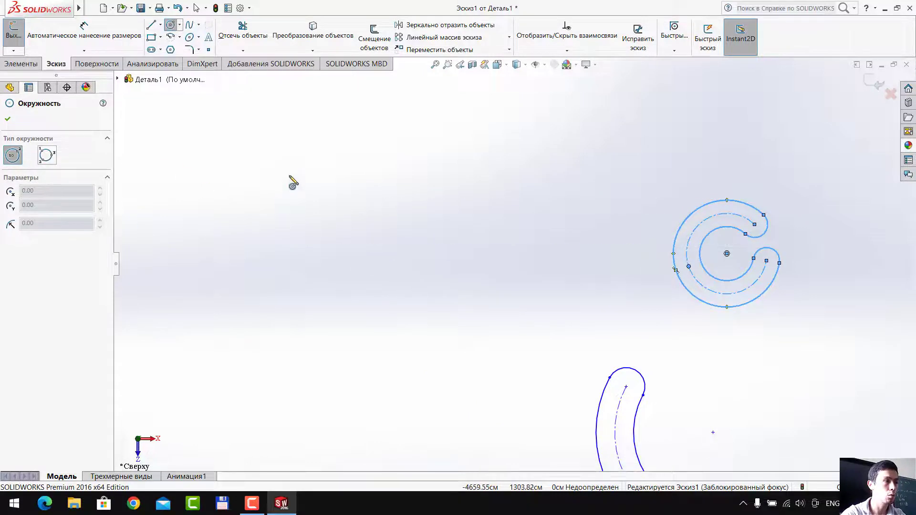
click(305, 226)
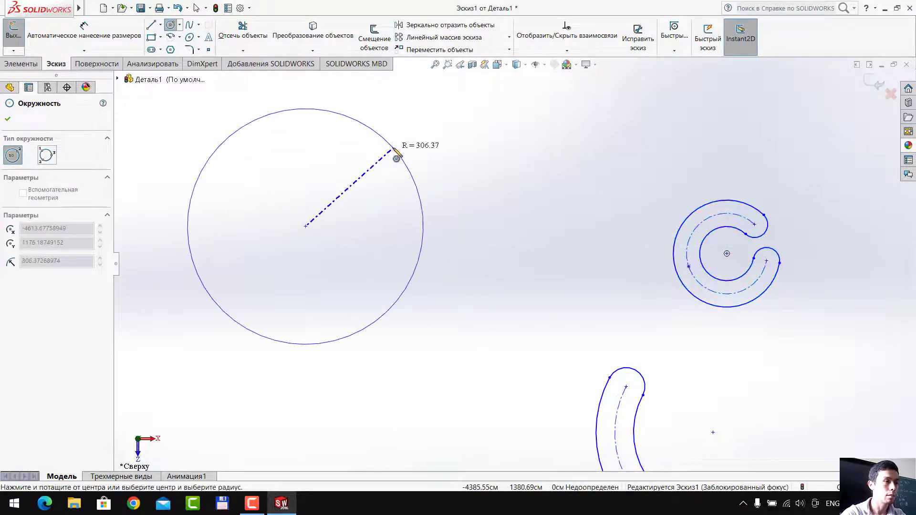
click(395, 152)
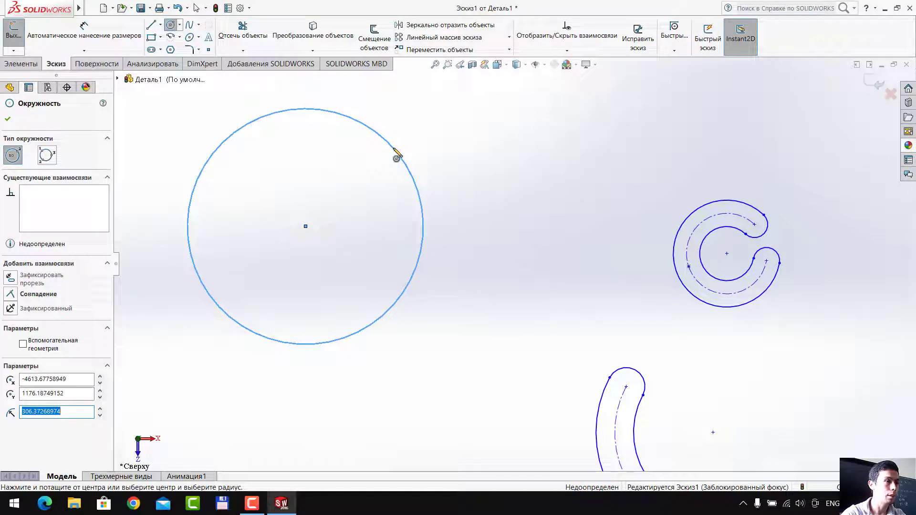
Draw a perimeter circle through three edge points
scroll(334, 186, up, 3)
scroll(267, 185, down, 2)
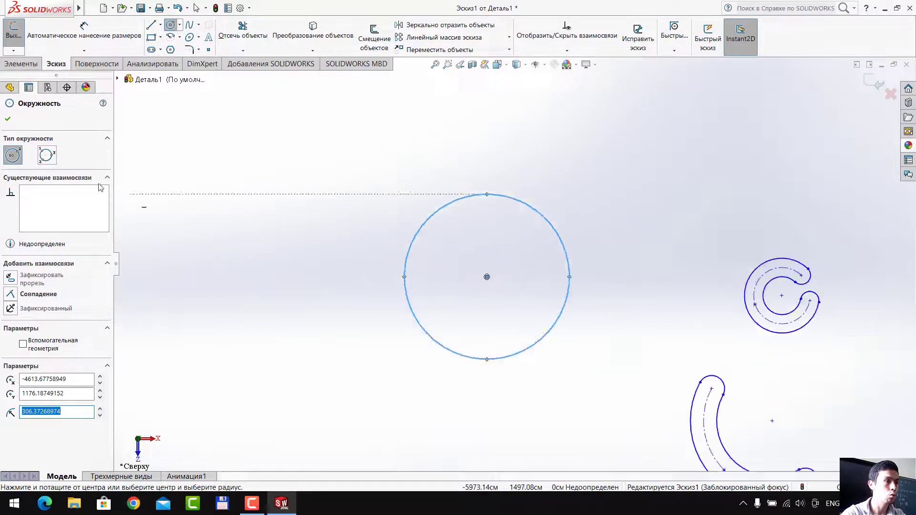
click(47, 156)
click(204, 137)
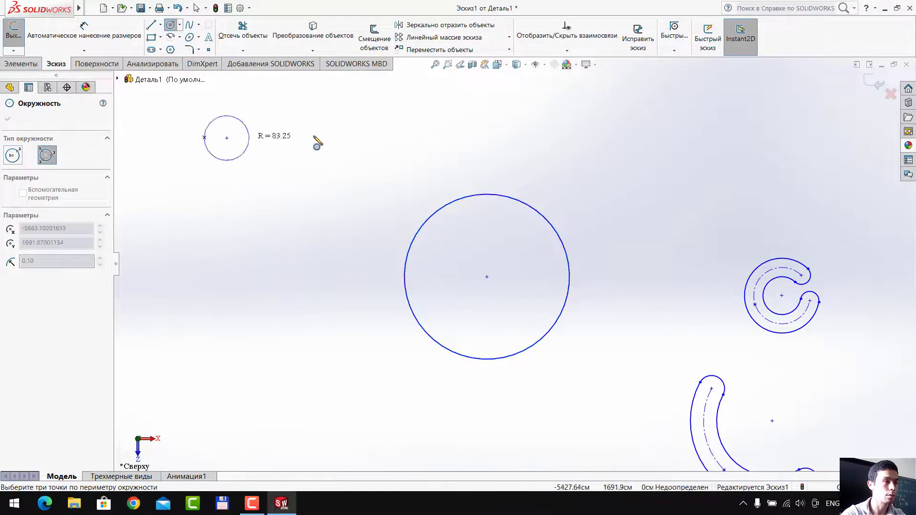
click(327, 137)
click(270, 304)
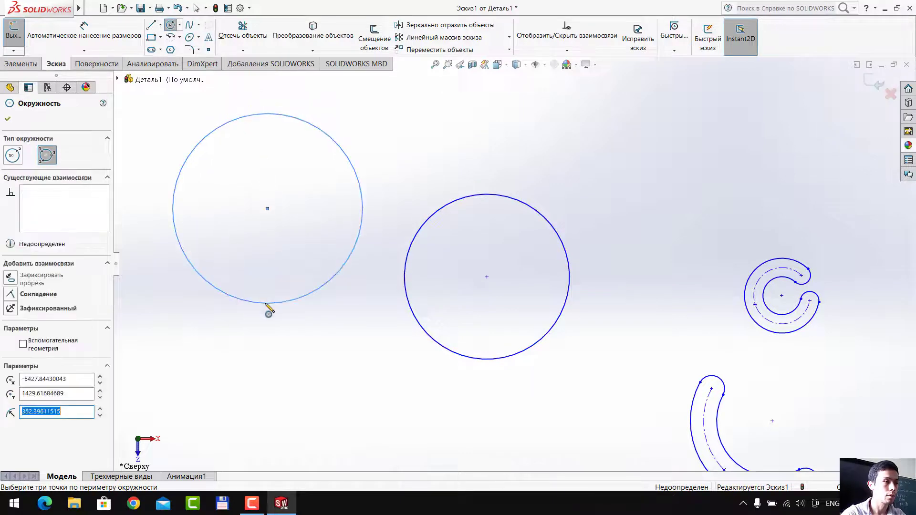
click(170, 37)
Draw a large, nearly complete centerpoint arc
scroll(234, 147, up, 3)
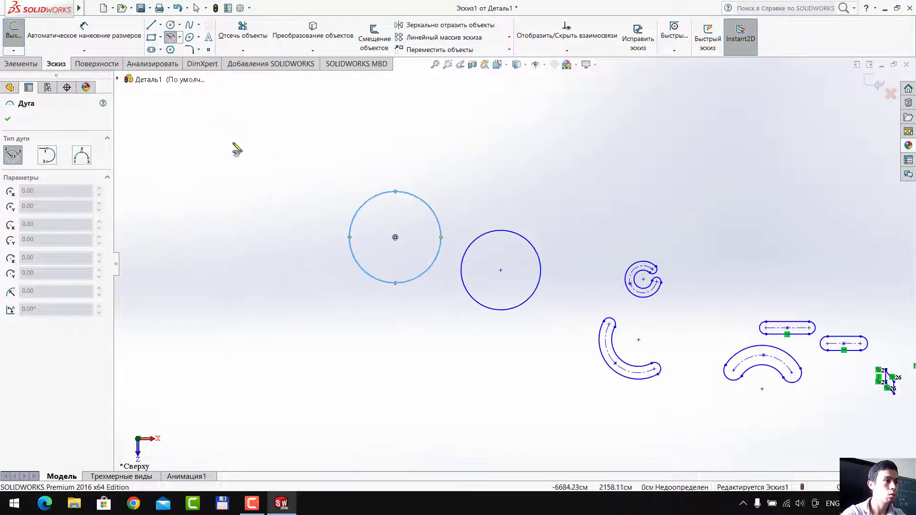
scroll(280, 195, down, 2)
scroll(305, 215, down, 2)
click(324, 234)
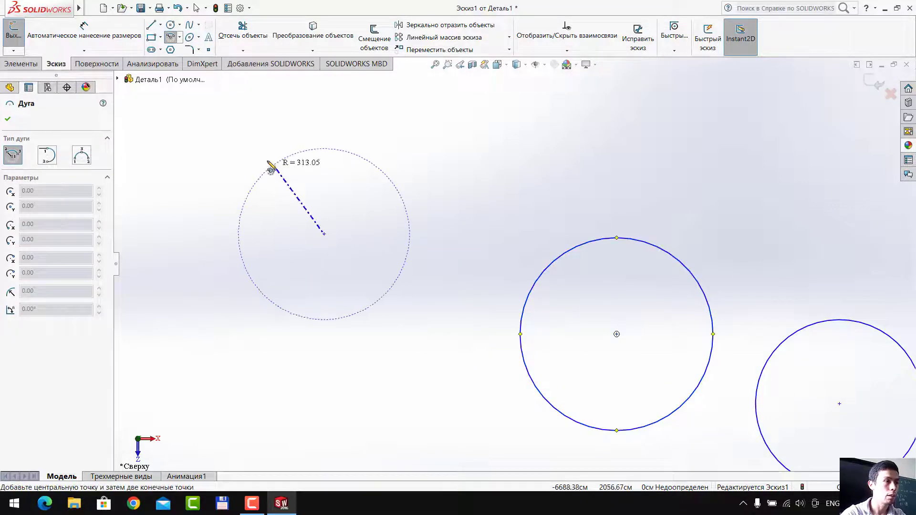
click(247, 154)
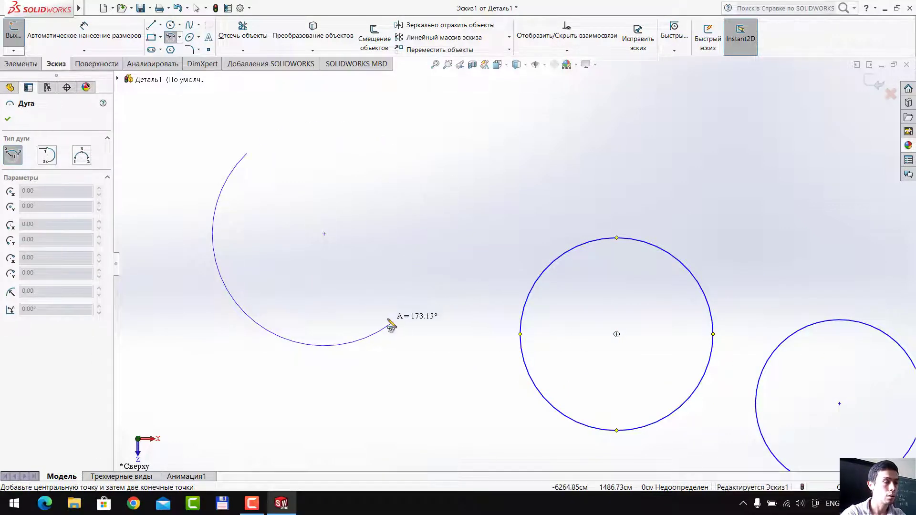
click(343, 125)
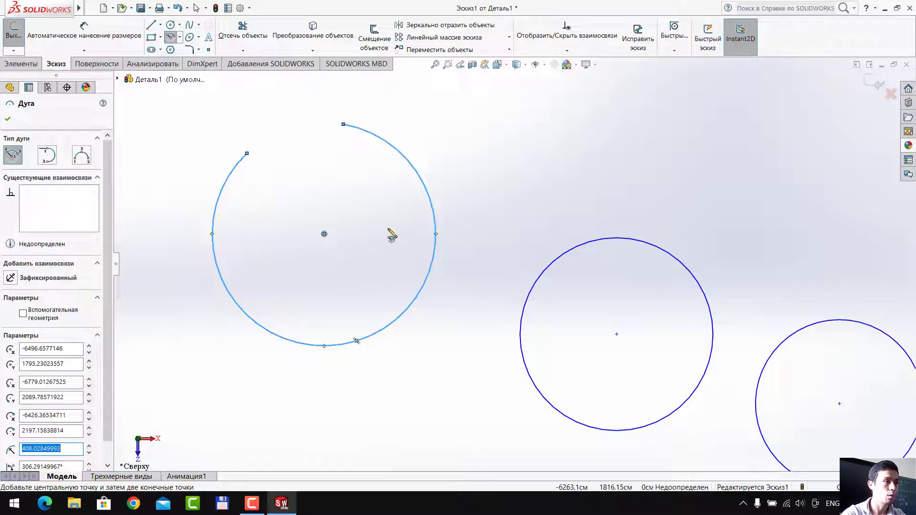
Add a tangent arc continuing from the big arc's end
click(48, 156)
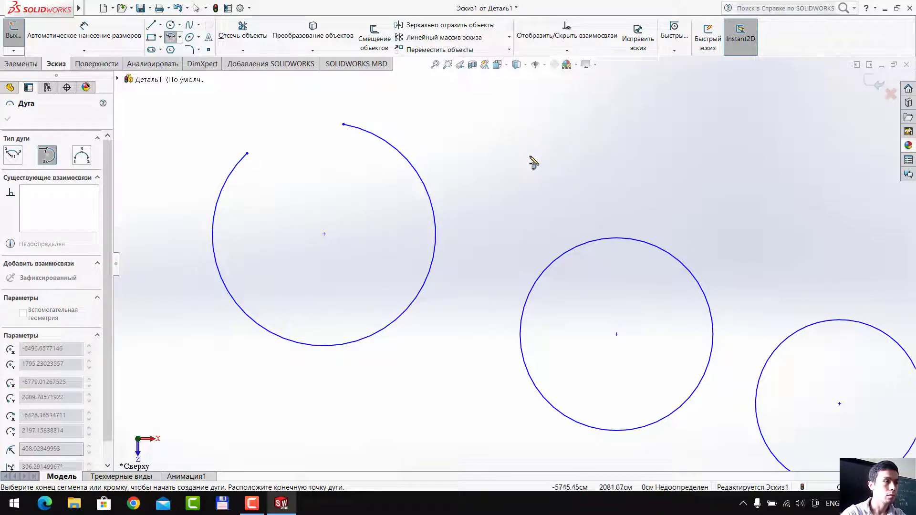
key(z)
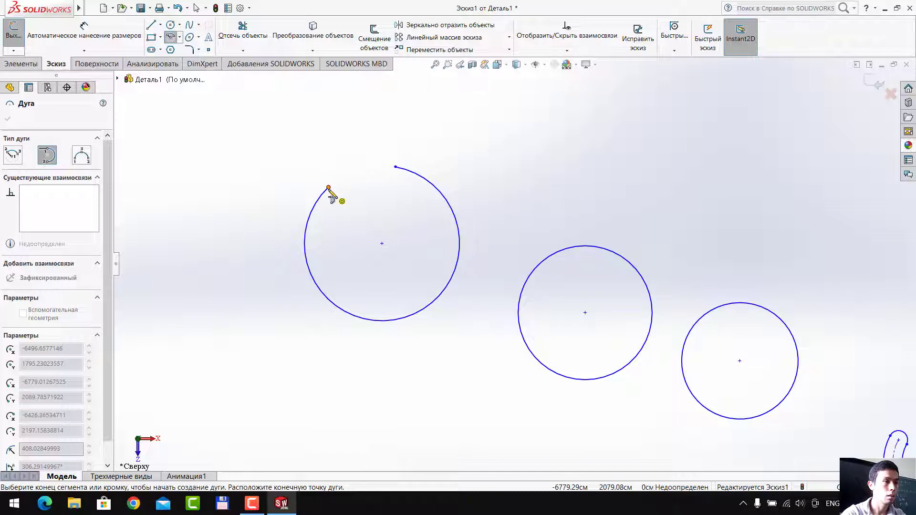
click(329, 187)
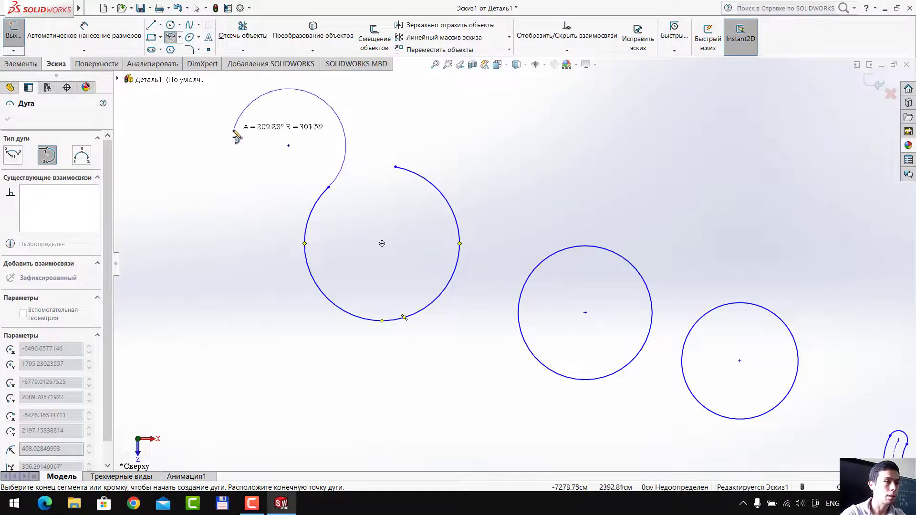
click(233, 131)
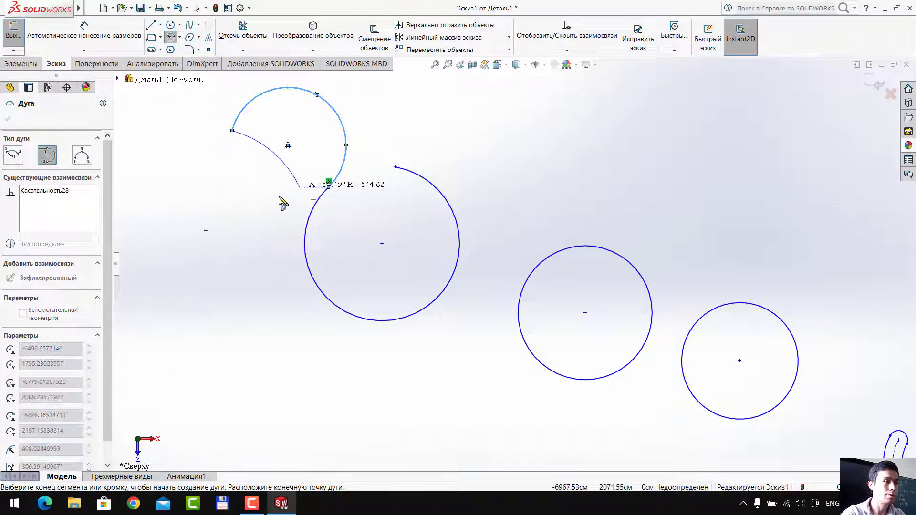
key(Escape)
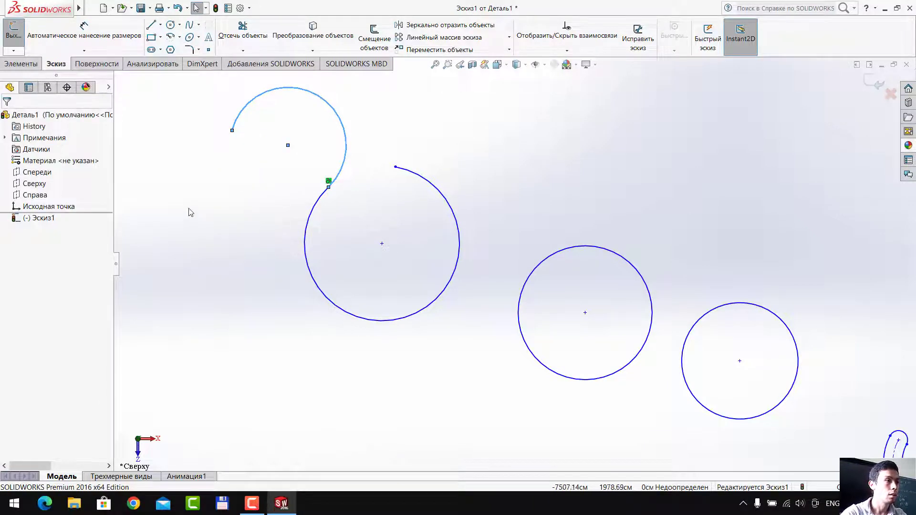
click(170, 28)
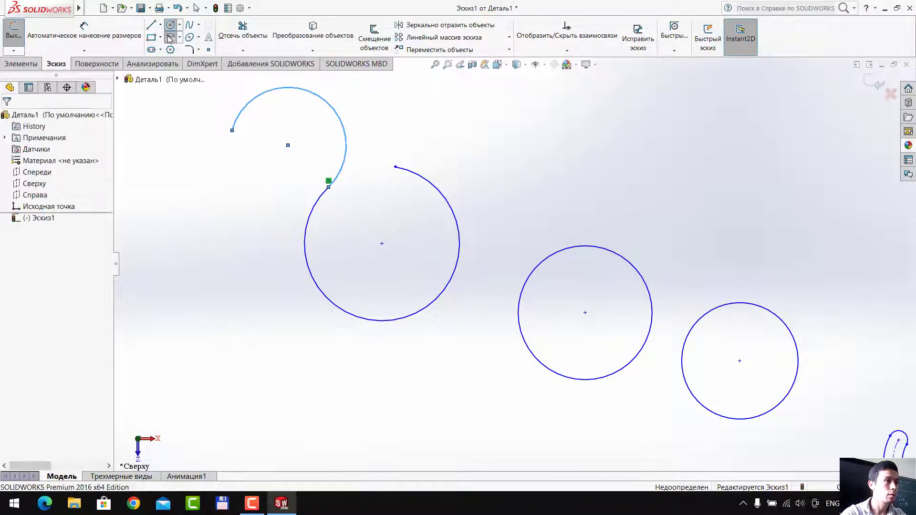
Draw a 3-point semicircular arc over the rectangle's top edge
click(88, 160)
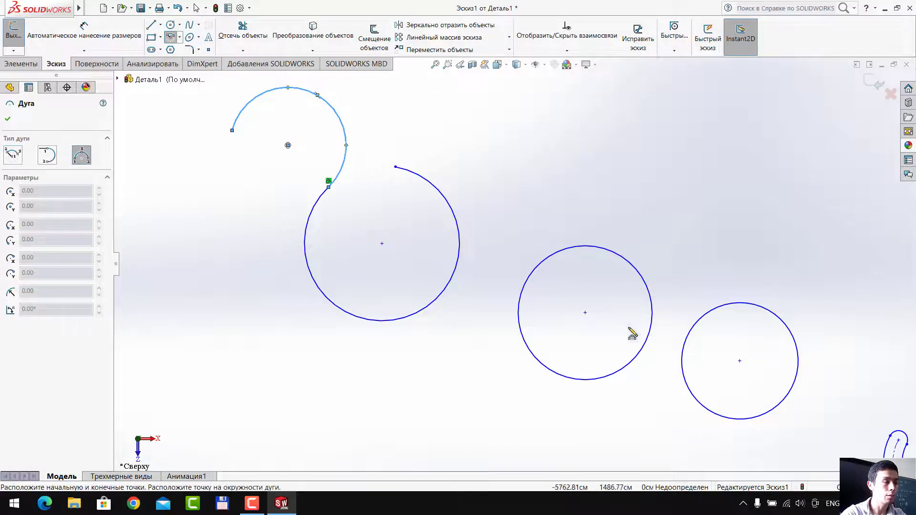
scroll(632, 333, up, 3)
scroll(594, 290, up, 3)
scroll(594, 290, up, 2)
scroll(594, 290, down, 2)
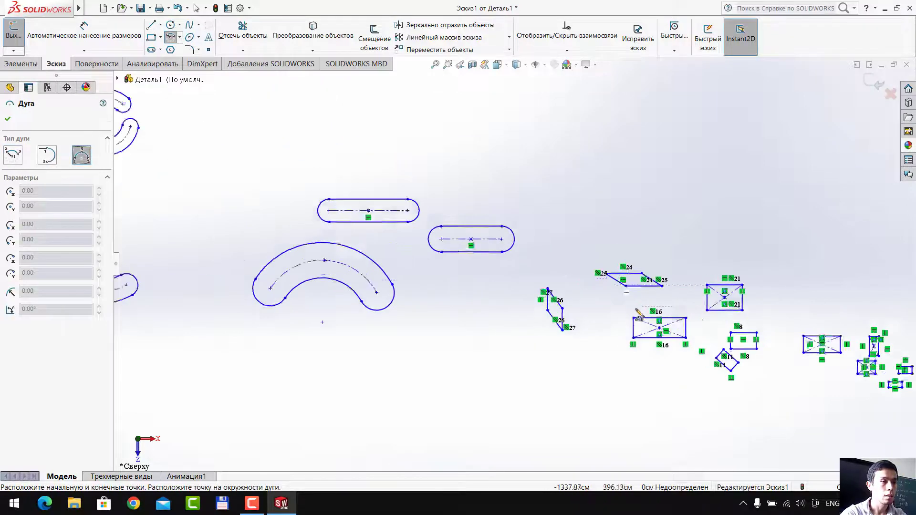
scroll(668, 329, down, 2)
scroll(654, 307, down, 1)
scroll(472, 288, down, 1)
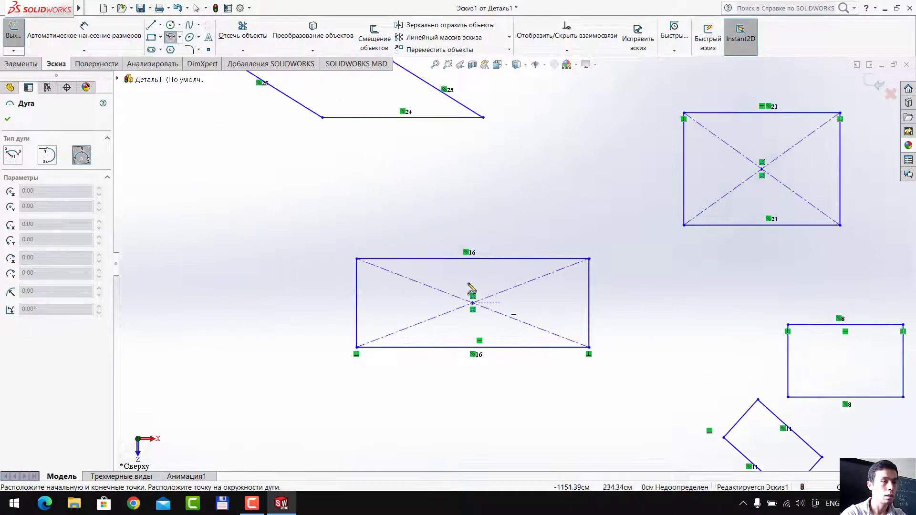
click(357, 259)
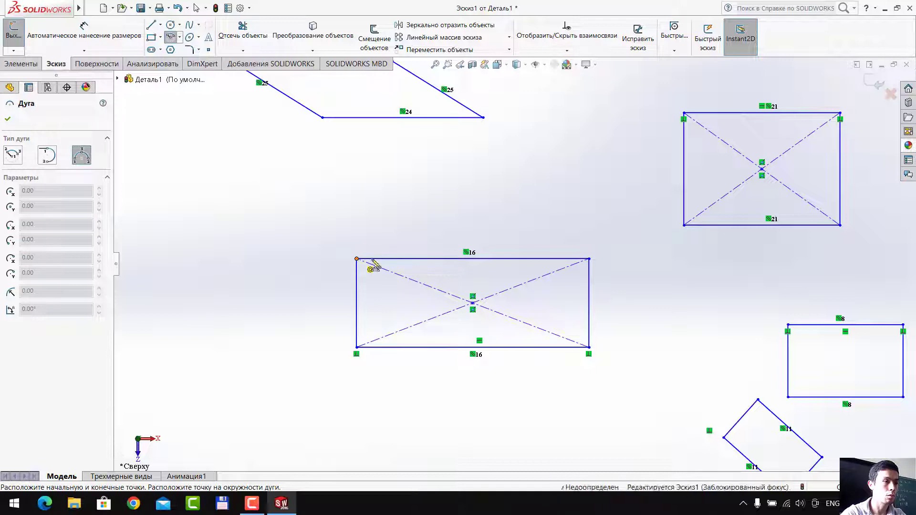
click(586, 258)
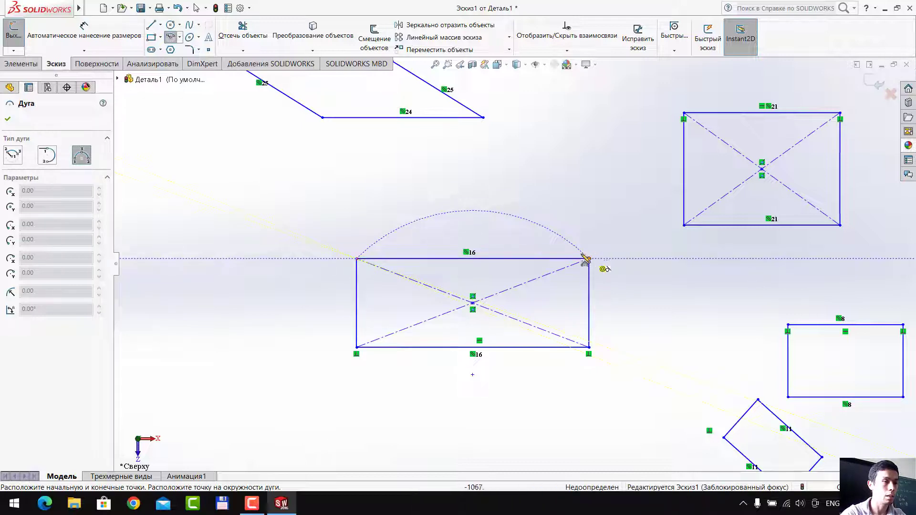
click(545, 171)
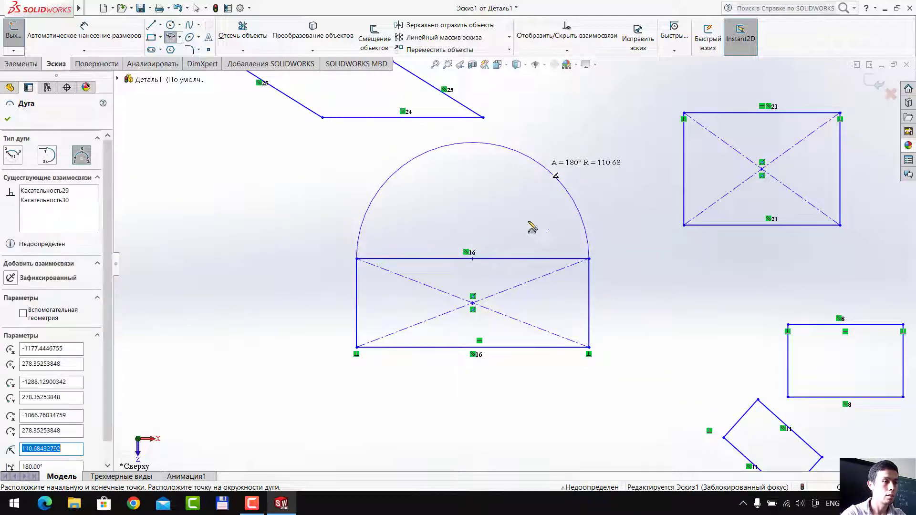
Draw a smaller semicircle bulging left from the rectangle's left edge
click(356, 258)
click(356, 348)
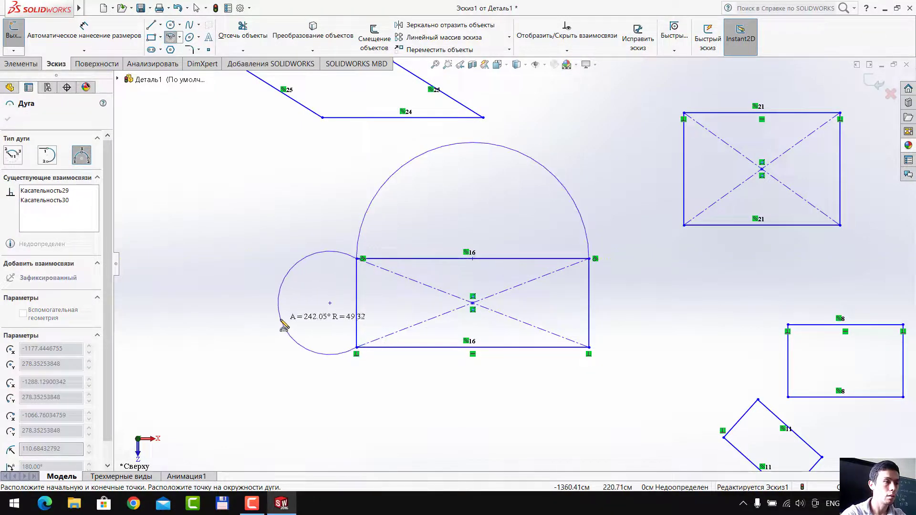
click(314, 320)
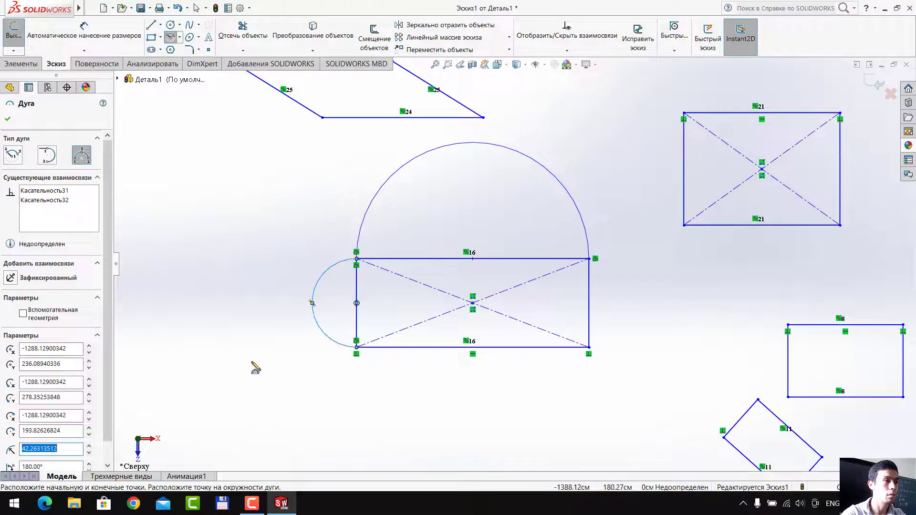
Draw a six-sided polygon around a construction circle
click(170, 49)
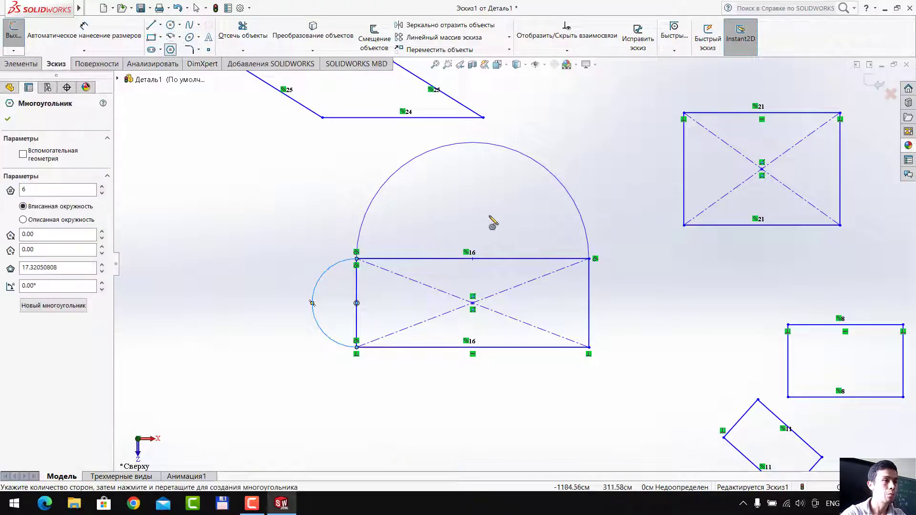
scroll(494, 222, up, 4)
scroll(494, 222, up, 3)
scroll(521, 199, up, 2)
scroll(541, 153, down, 3)
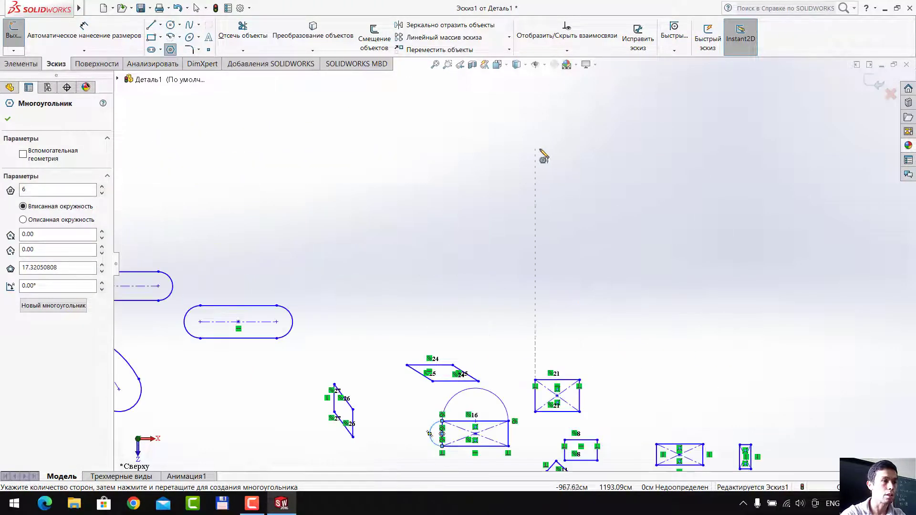
scroll(546, 155, down, 3)
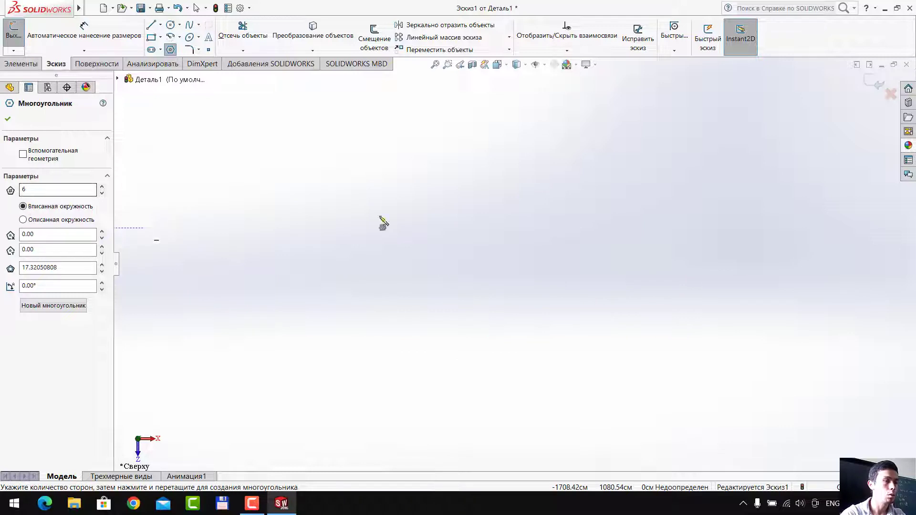
drag(480, 209, 538, 262)
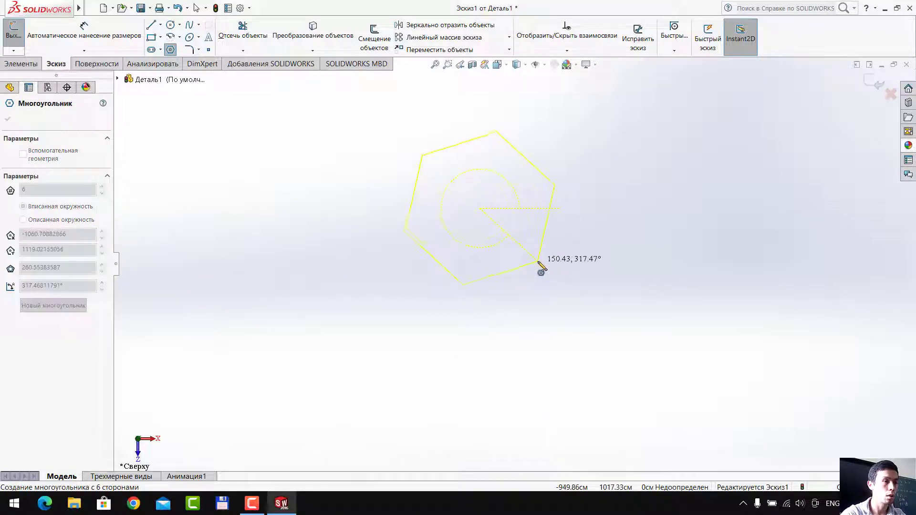
key(Escape)
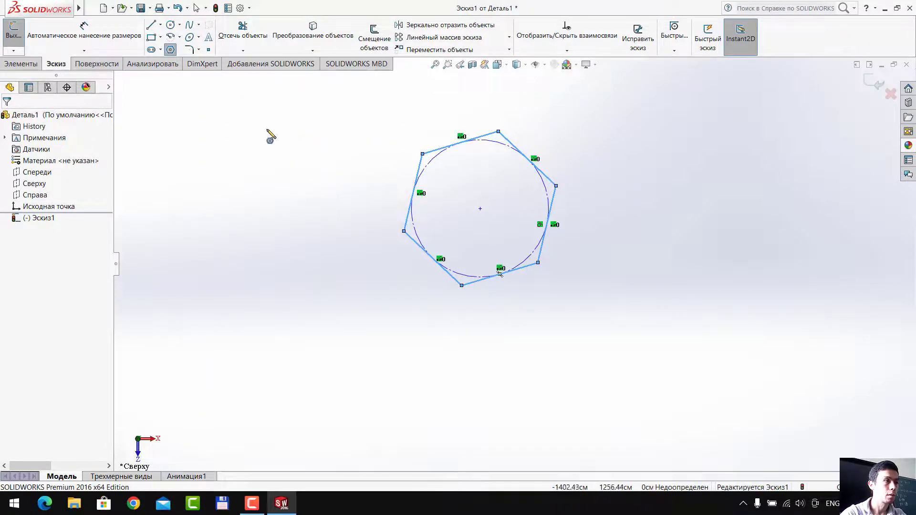
Draw a smaller polygon and raise its sides to 8
click(170, 49)
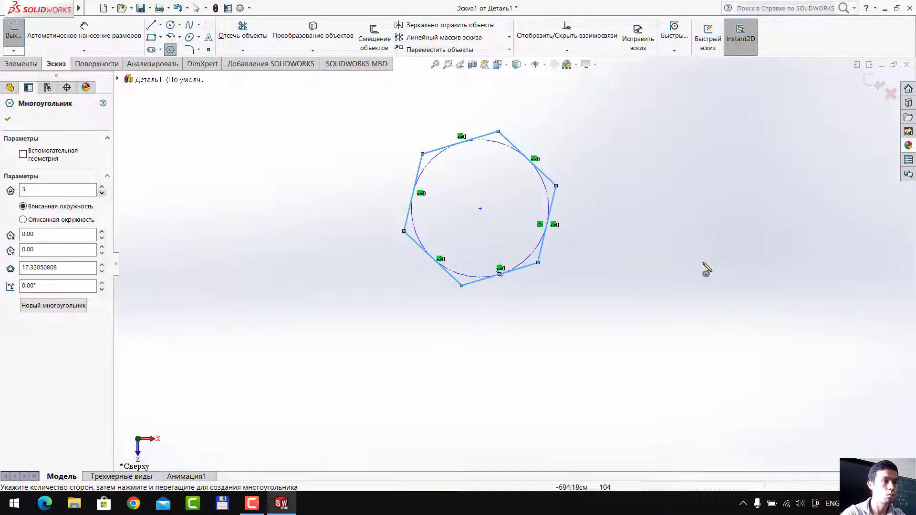
drag(783, 328, 821, 248)
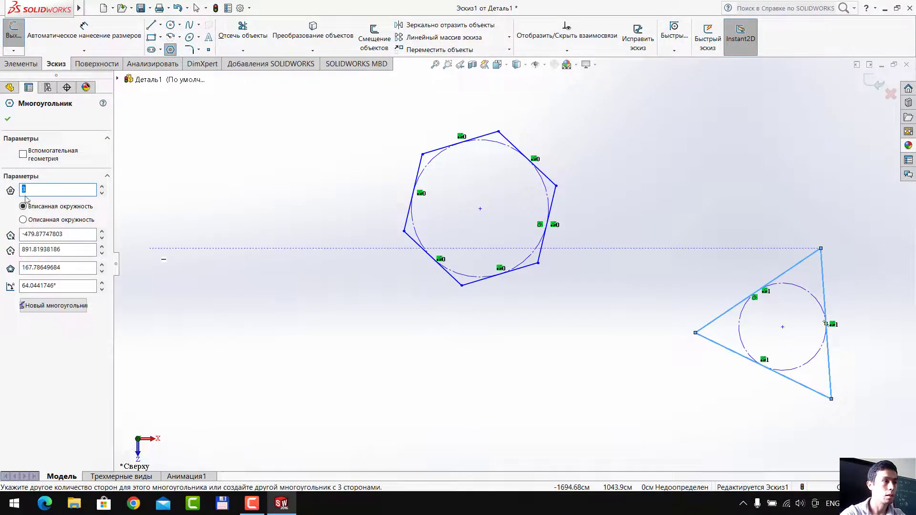
click(101, 187)
click(101, 187)
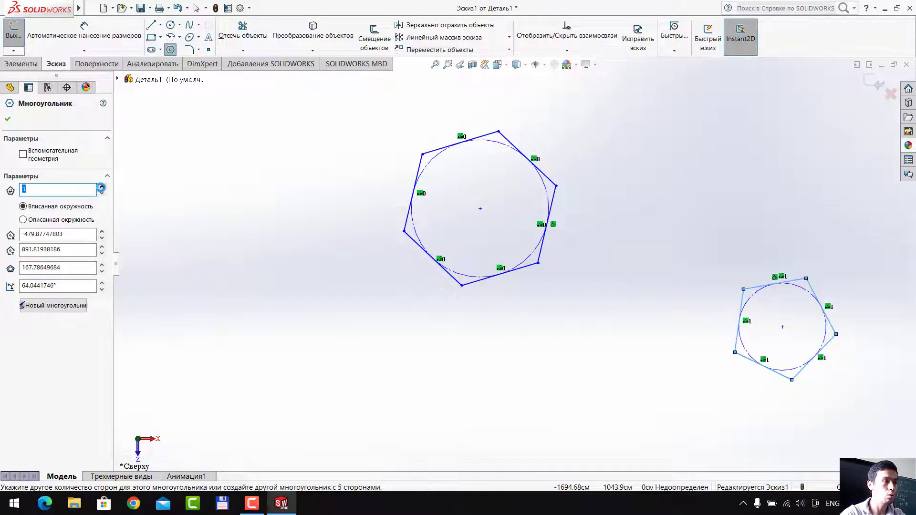
click(101, 187)
click(101, 187)
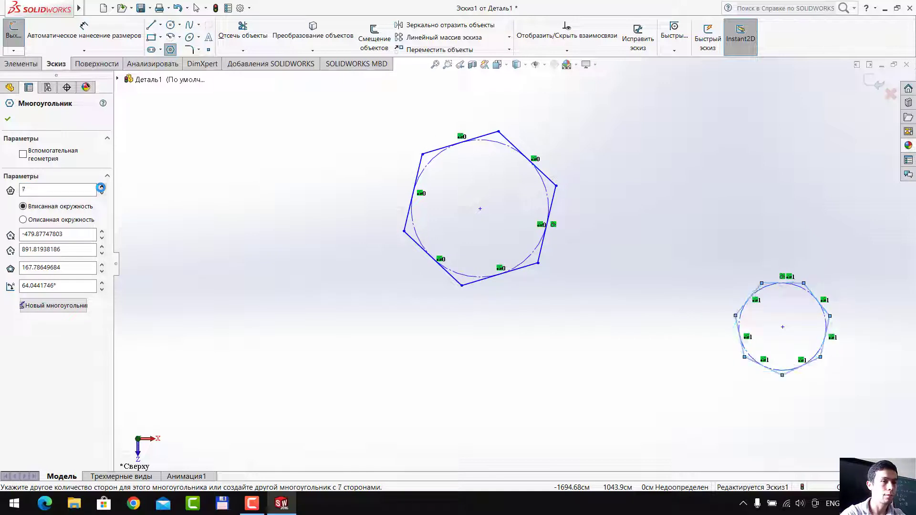
click(10, 123)
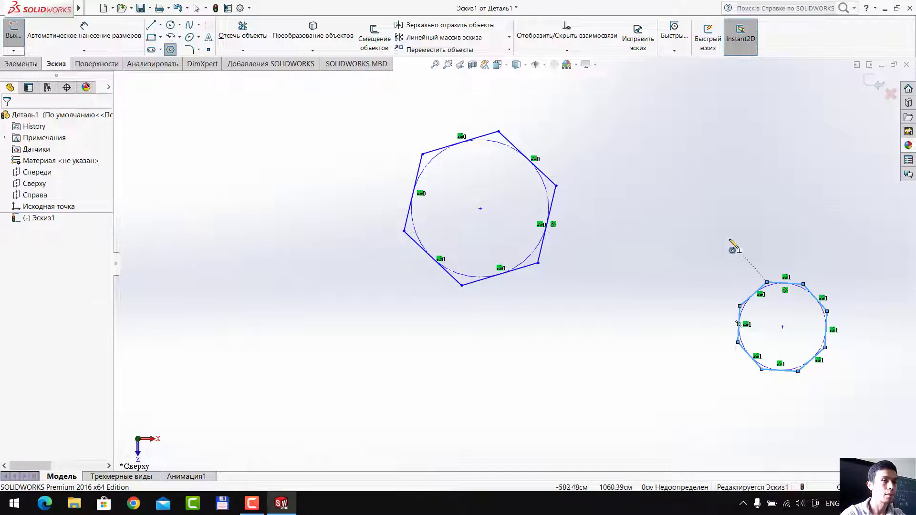
Draw a five-point wavy spline across the empty area
click(189, 26)
scroll(241, 210, up, 3)
scroll(310, 221, up, 2)
scroll(320, 196, down, 2)
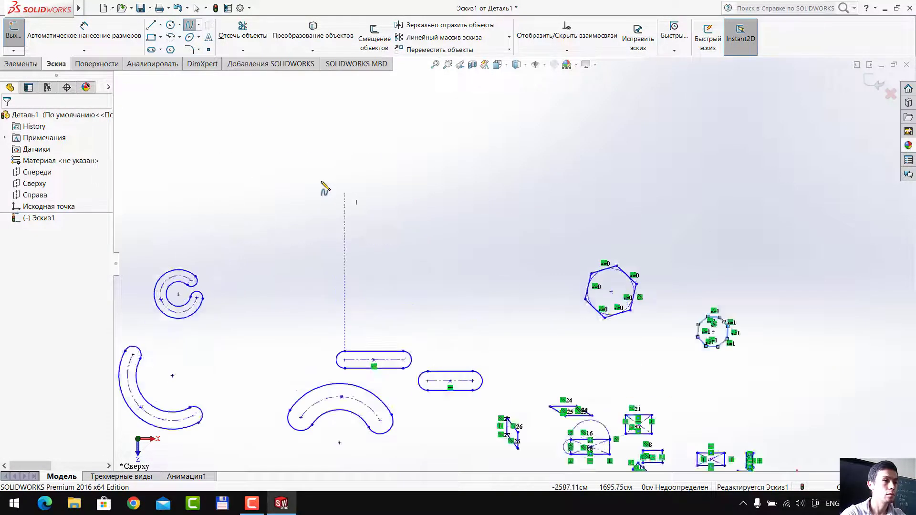
scroll(325, 189, down, 5)
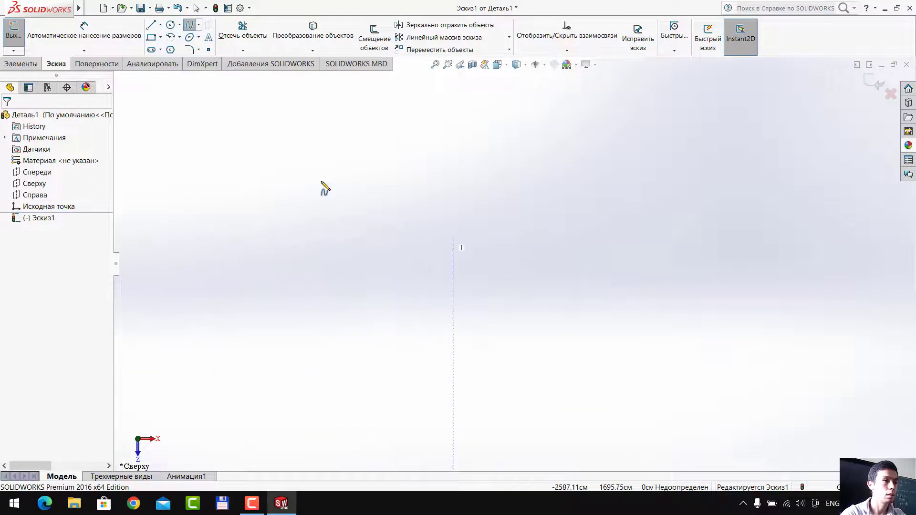
click(245, 132)
click(473, 126)
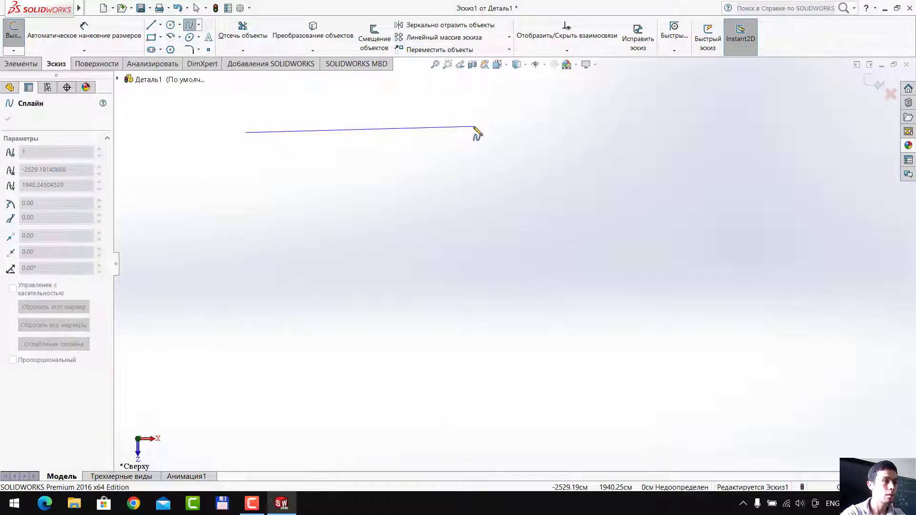
click(555, 239)
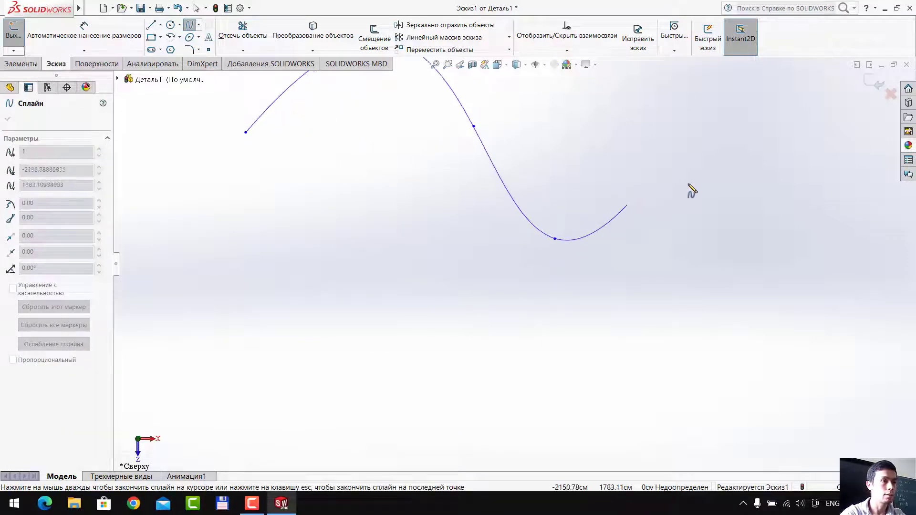
click(737, 178)
click(836, 213)
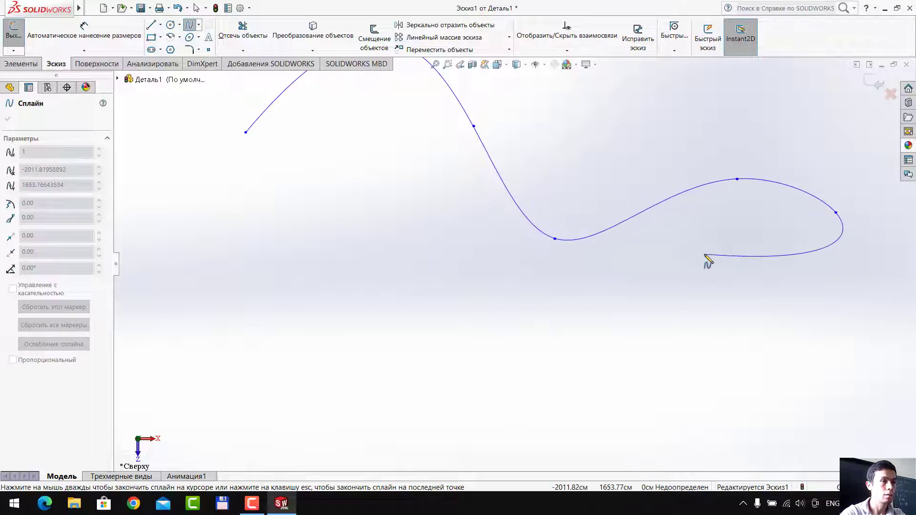
key(Escape)
Drag the spline's tangent handles to reshape its peak, left arc and dip
scroll(521, 188, up, 3)
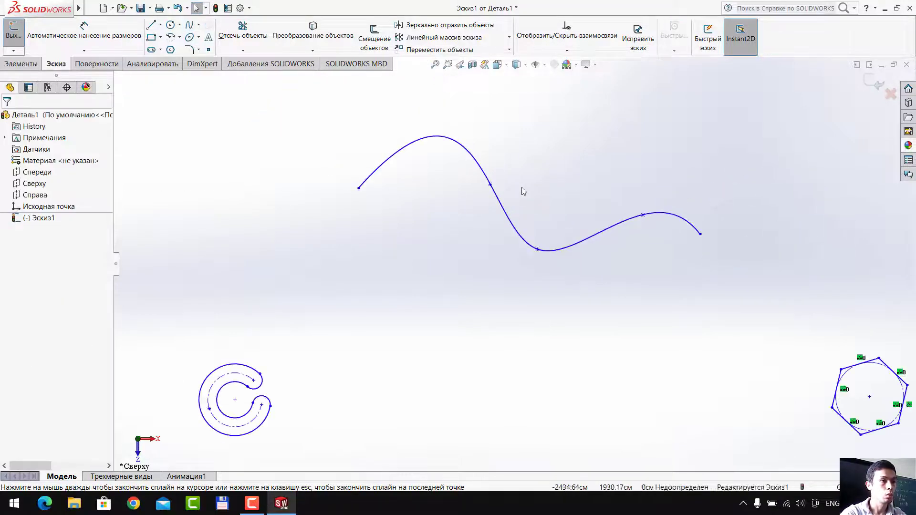
scroll(475, 189, down, 2)
click(453, 157)
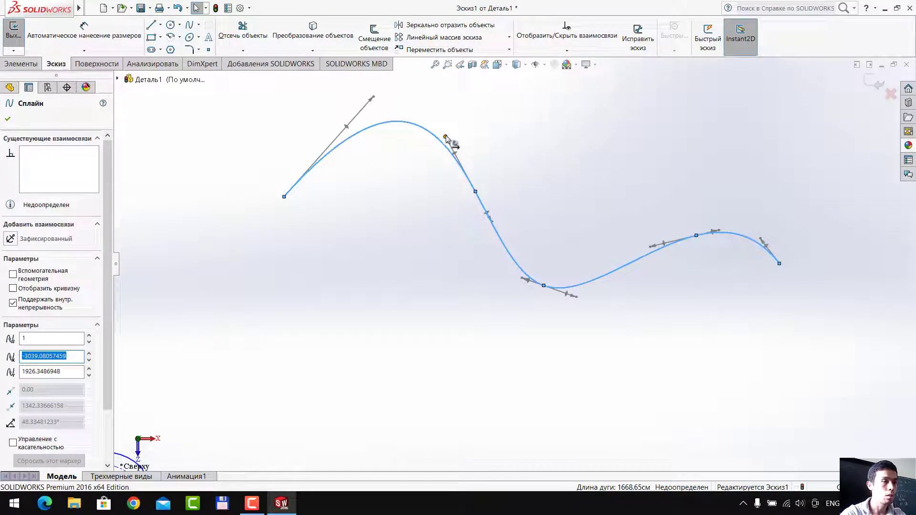
drag(446, 138, 438, 163)
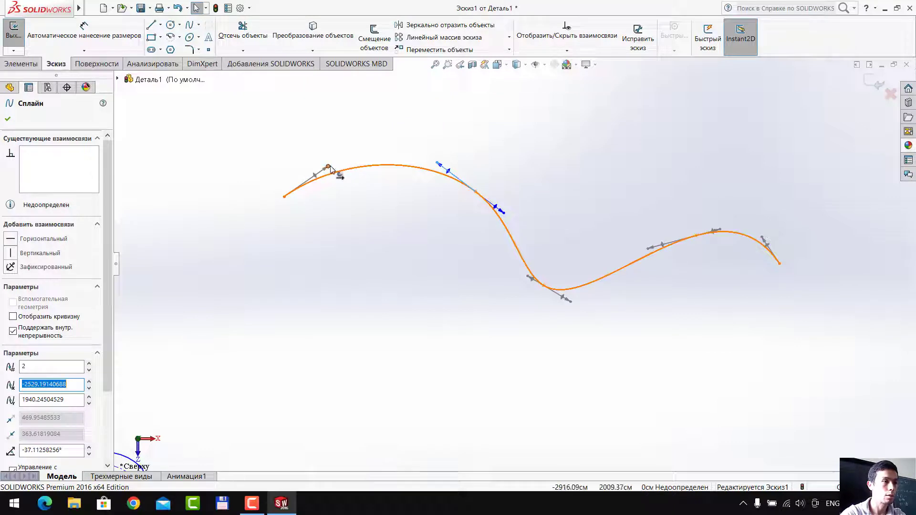
drag(328, 167, 319, 125)
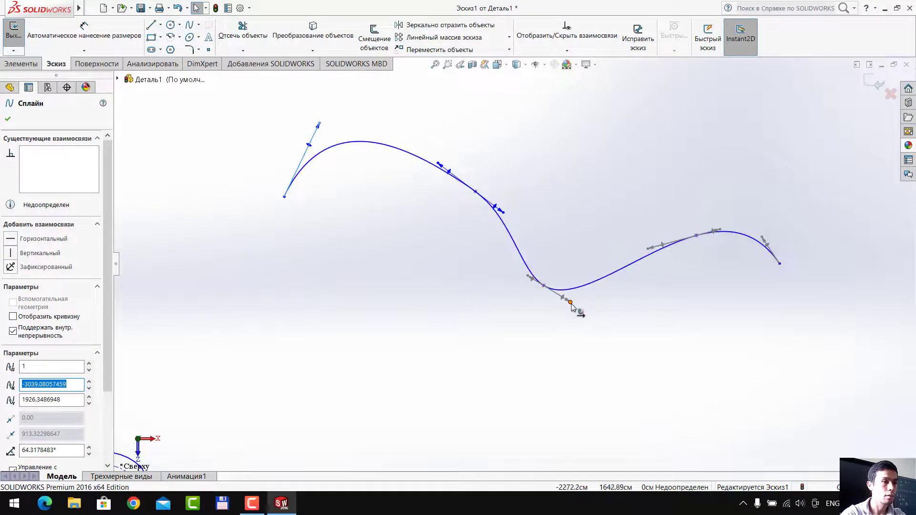
mouse_move(570, 303)
mouse_down()
mouse_move(585, 302)
mouse_move(577, 311)
mouse_up()
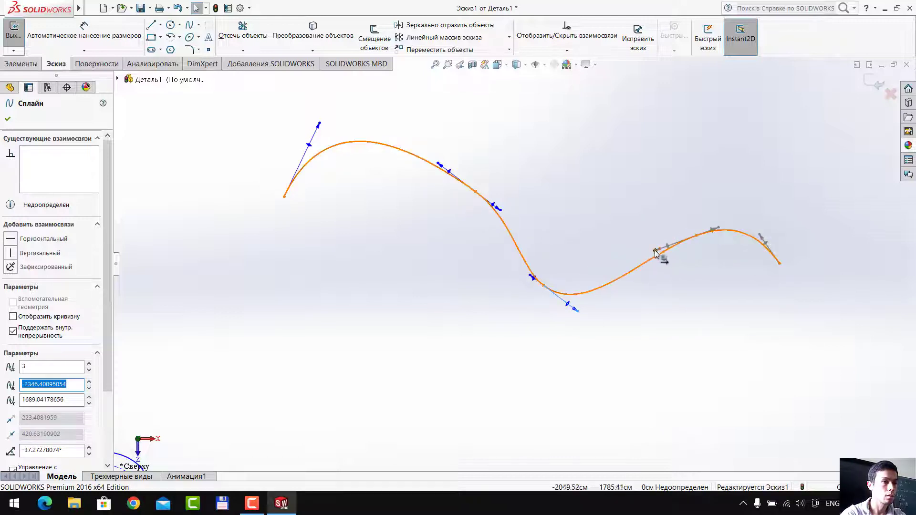
click(656, 253)
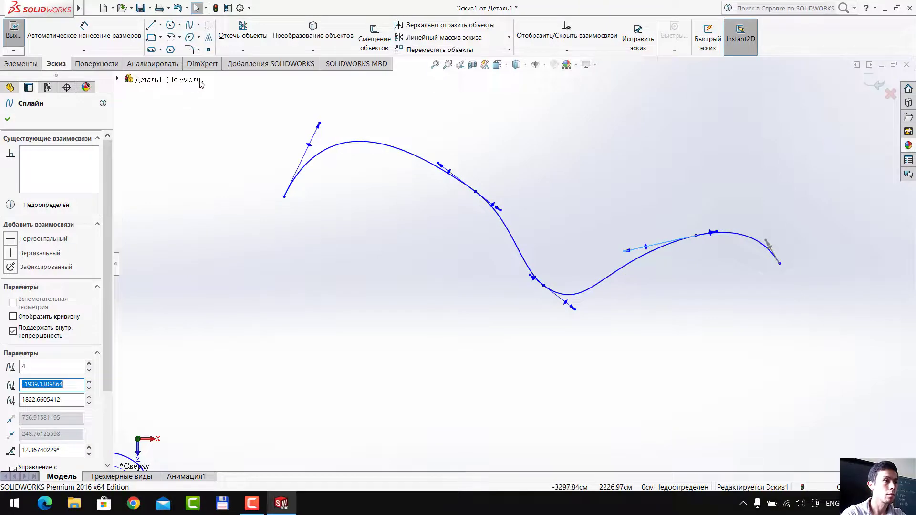
click(9, 119)
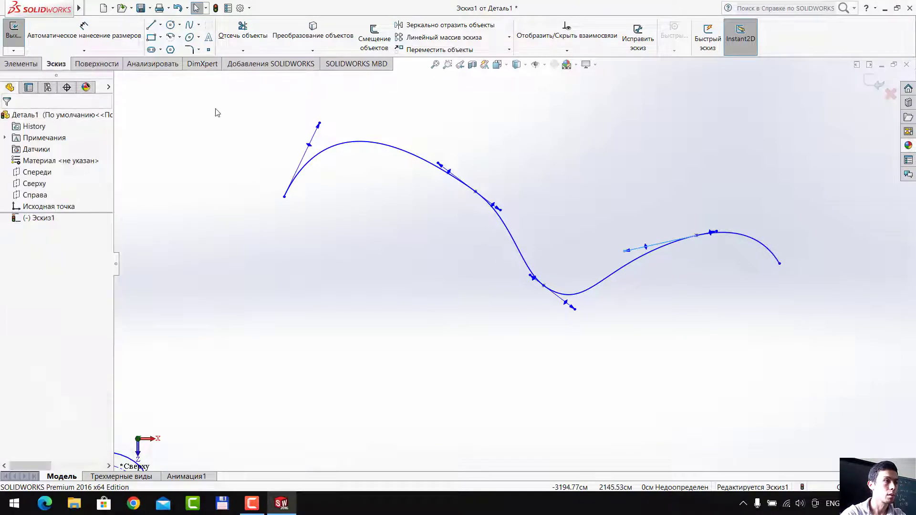
click(189, 37)
Draw an ellipse with radii of about 999.47 and 453.37, then start Sketch Fillet
scroll(258, 210, up, 1)
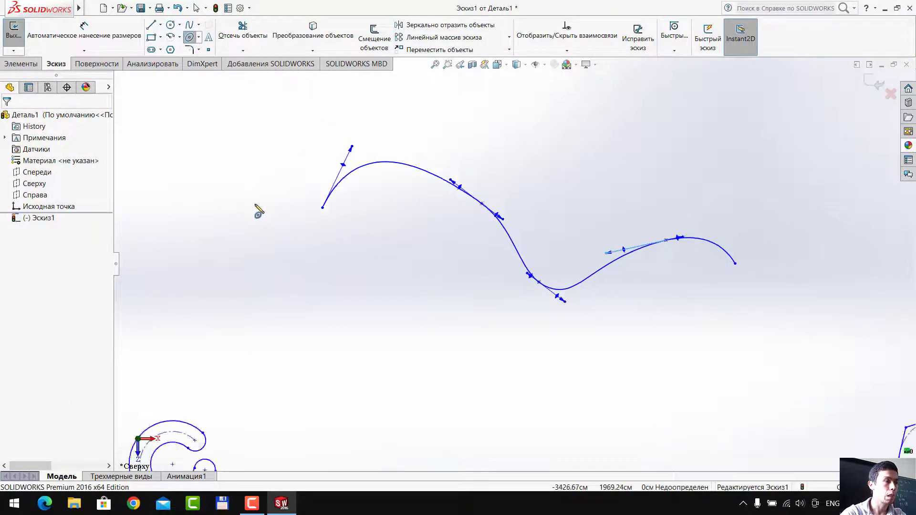
scroll(280, 225, up, 5)
scroll(345, 181, down, 5)
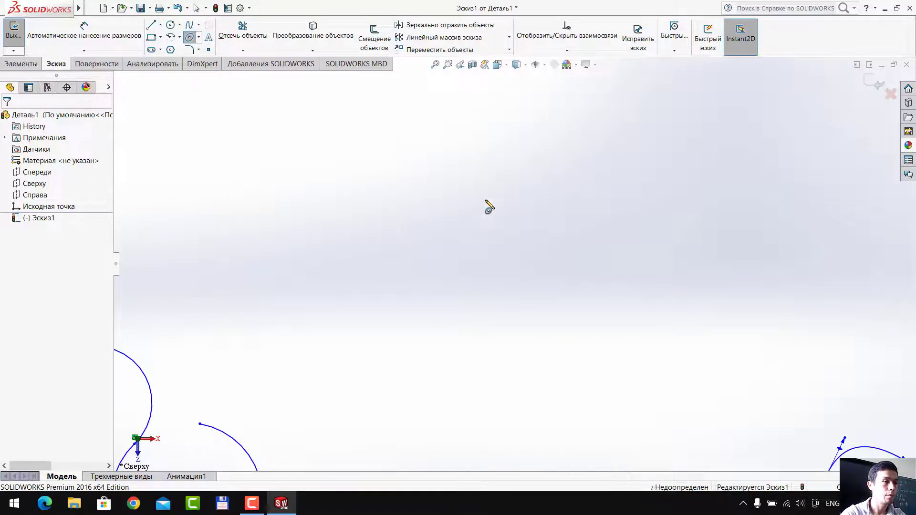
click(403, 203)
click(587, 203)
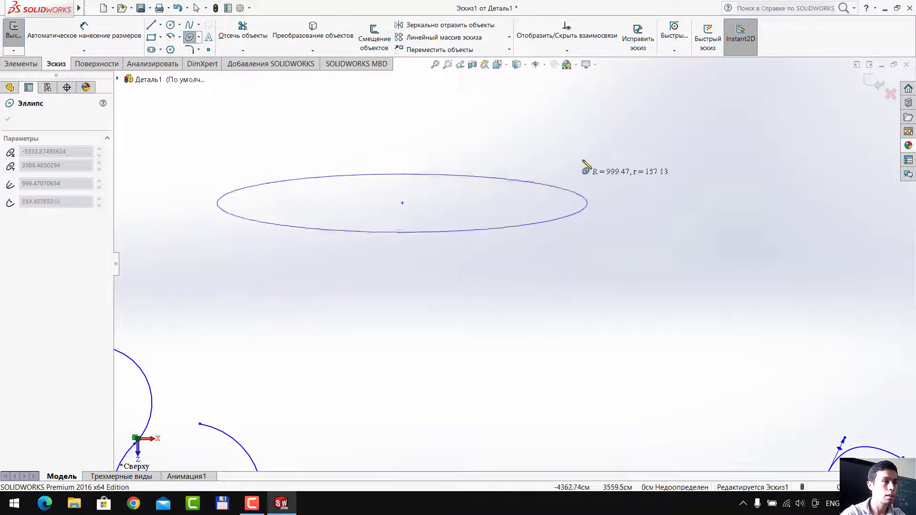
click(584, 119)
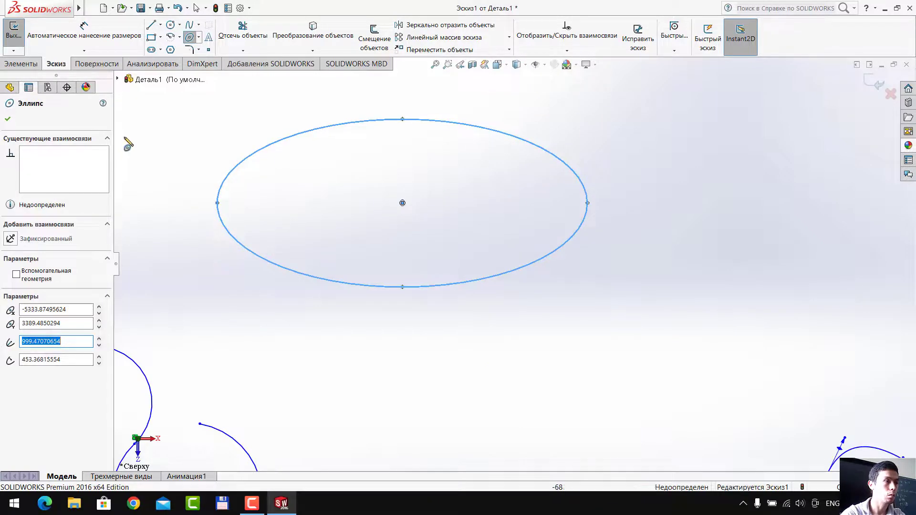
click(189, 51)
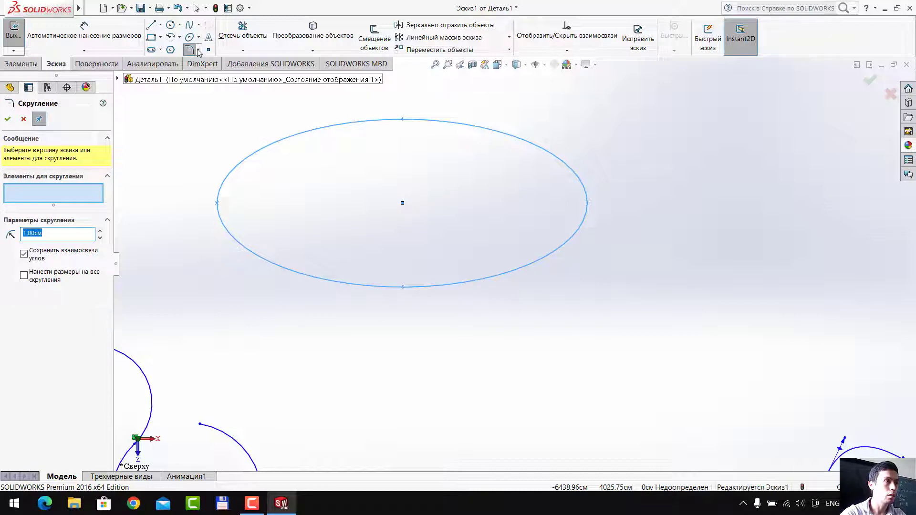
Restart the Sketch Fillet command and zoom to the centred rectangle
click(199, 50)
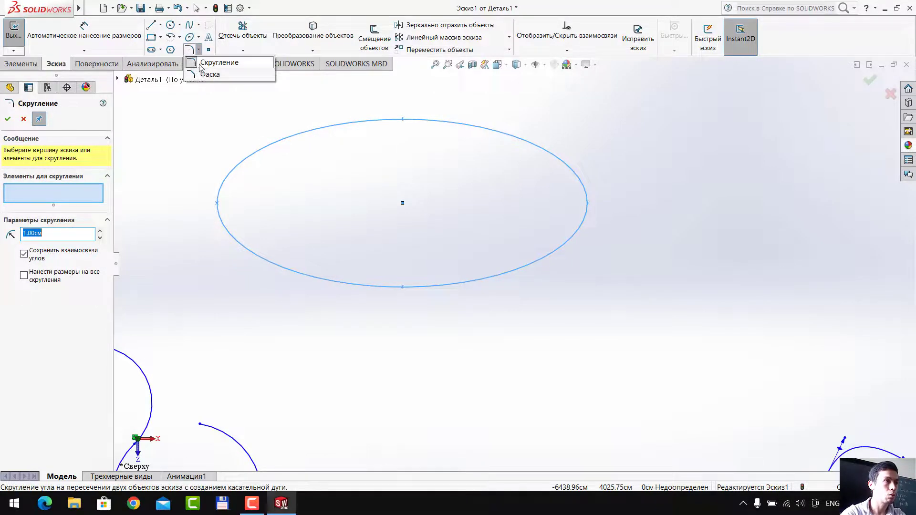
click(194, 58)
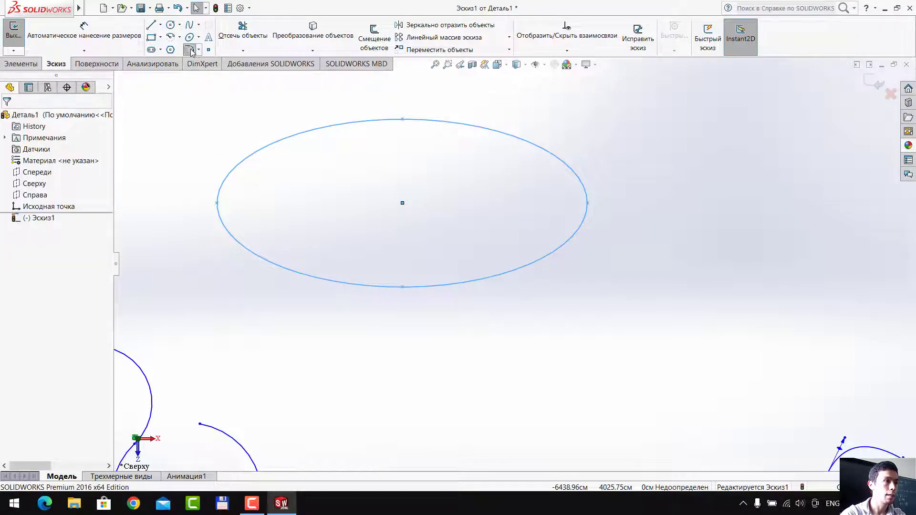
click(189, 50)
scroll(512, 266, up, 5)
scroll(244, 124, down, 3)
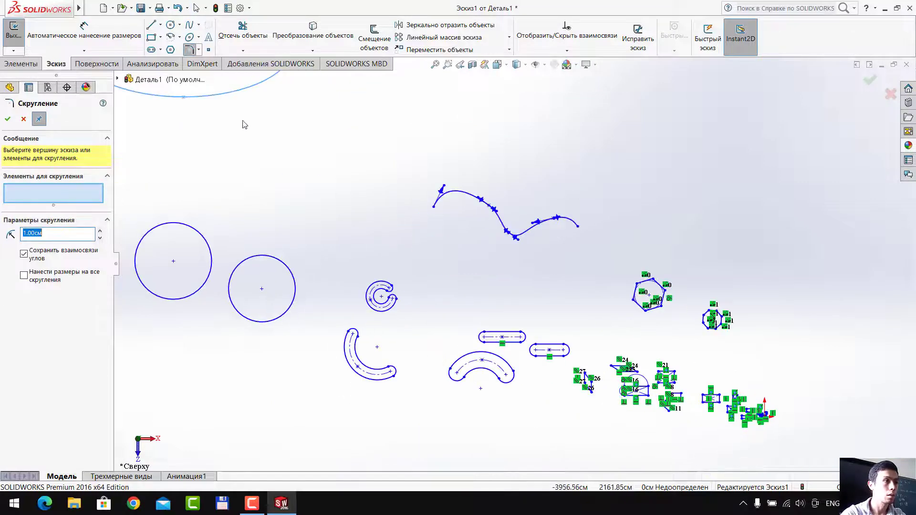
scroll(752, 458, down, 3)
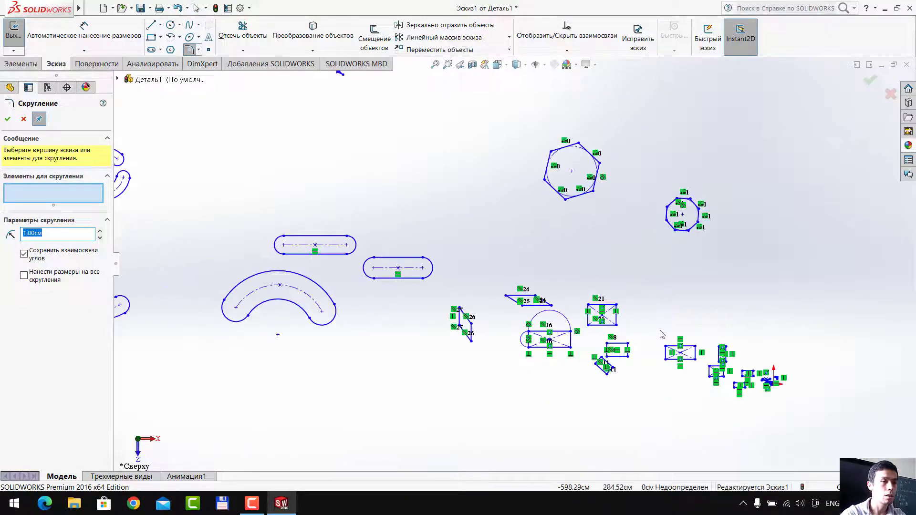
scroll(661, 334, down, 3)
scroll(573, 303, down, 3)
scroll(552, 327, down, 2)
scroll(491, 261, down, 3)
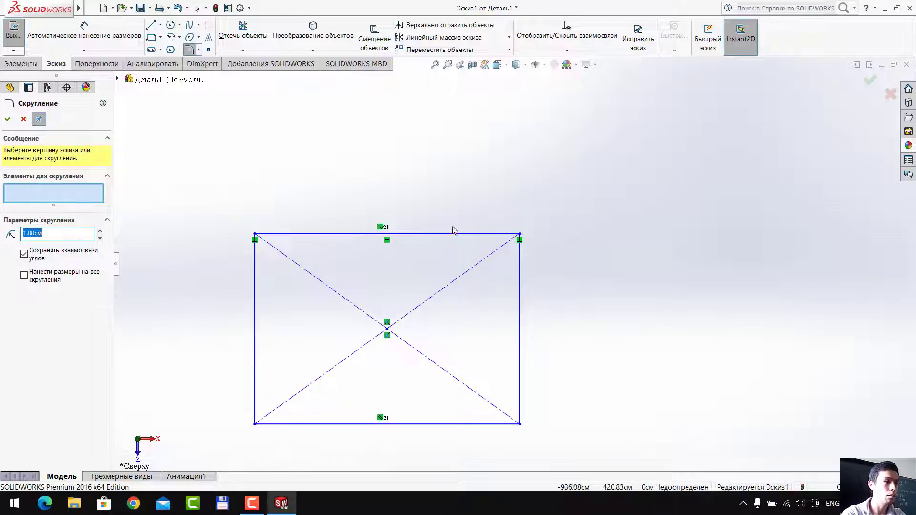
Fillet the rectangle's top-right corner with a 50 cm radius
click(520, 234)
scroll(519, 237, down, 3)
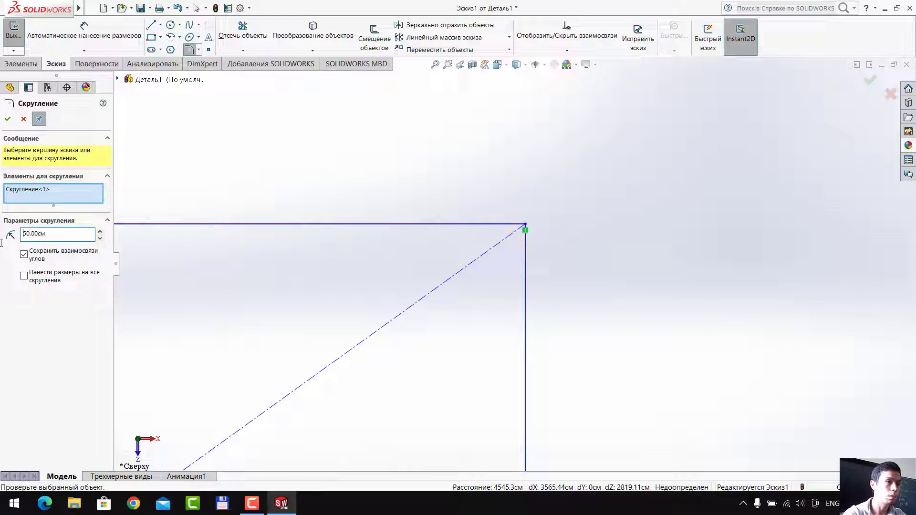
scroll(472, 276, up, 1)
scroll(411, 324, up, 2)
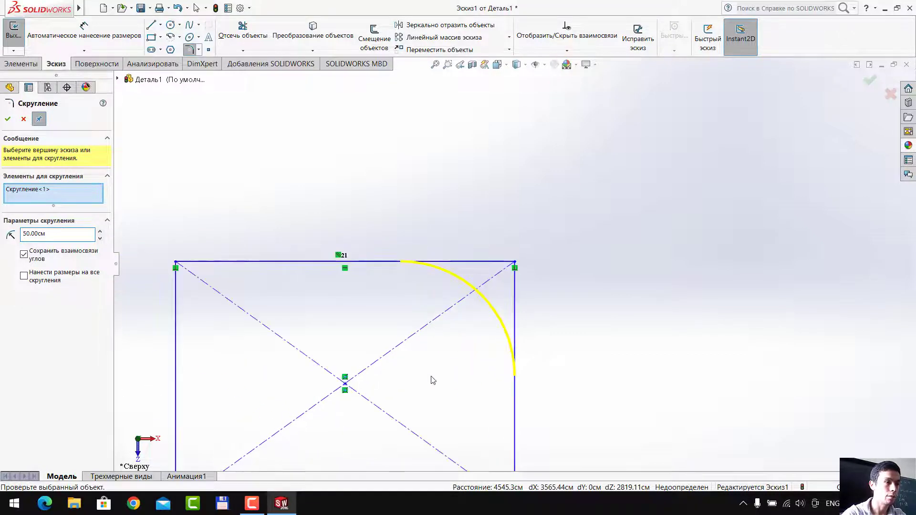
click(9, 120)
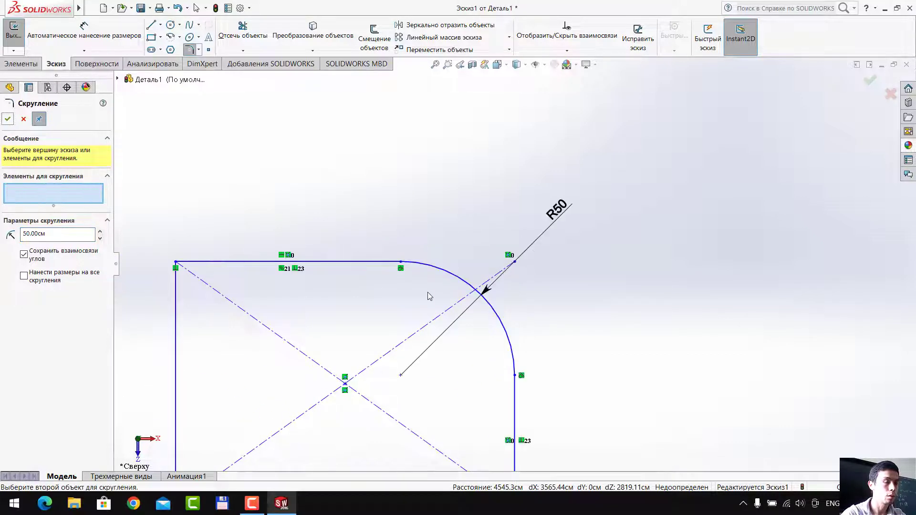
scroll(367, 304, up, 1)
scroll(327, 321, down, 1)
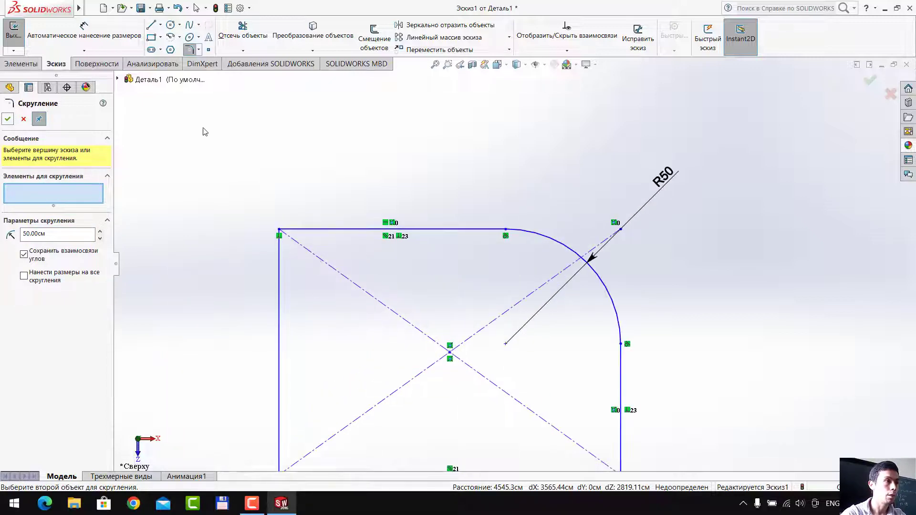
click(199, 50)
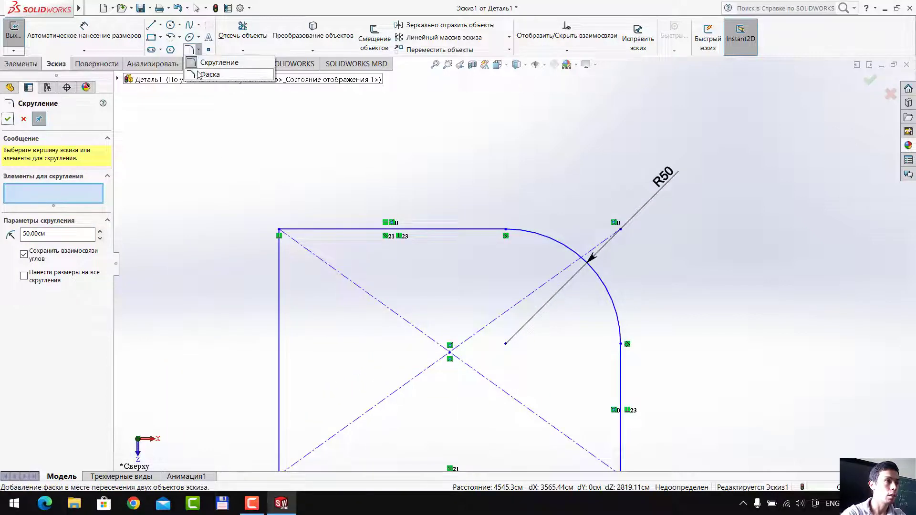
Chamfer the rectangle's top-left corner at equal distance 50 cm
click(204, 72)
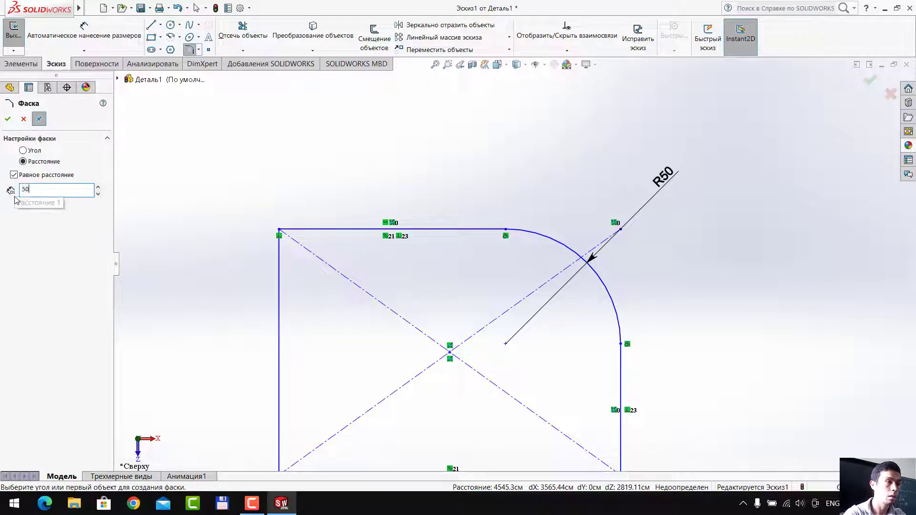
click(280, 229)
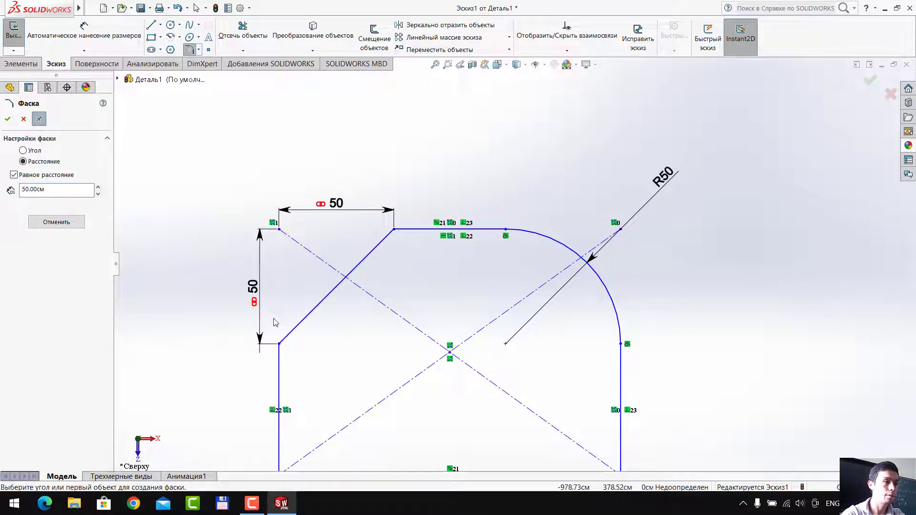
scroll(448, 299, up, 3)
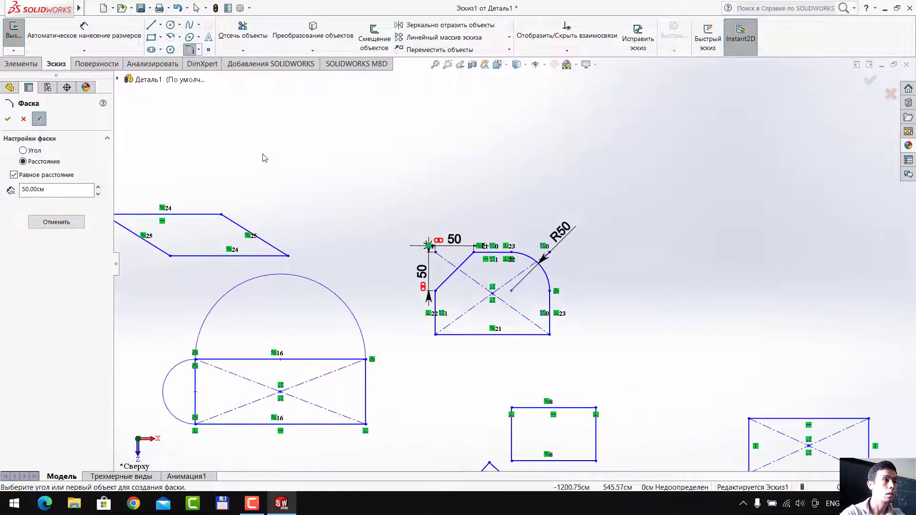
Place three loose sketch points around the shapes
click(210, 51)
click(337, 133)
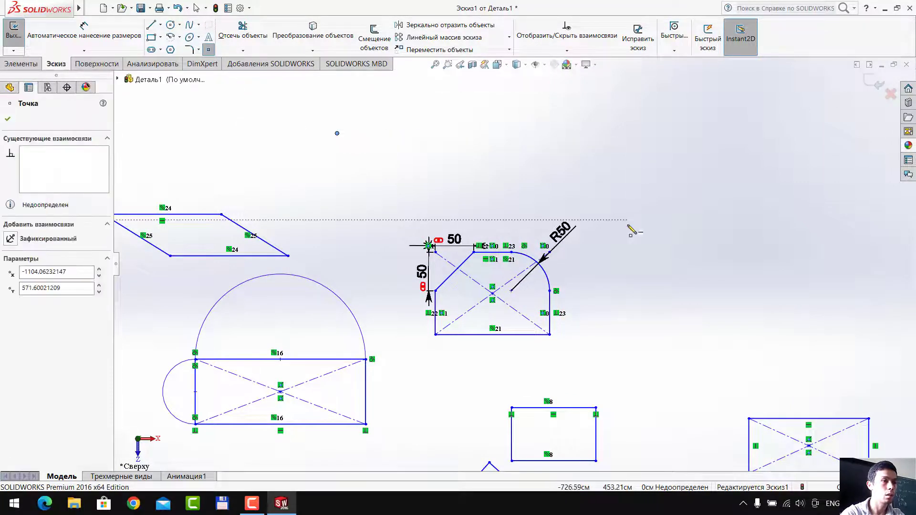
click(636, 291)
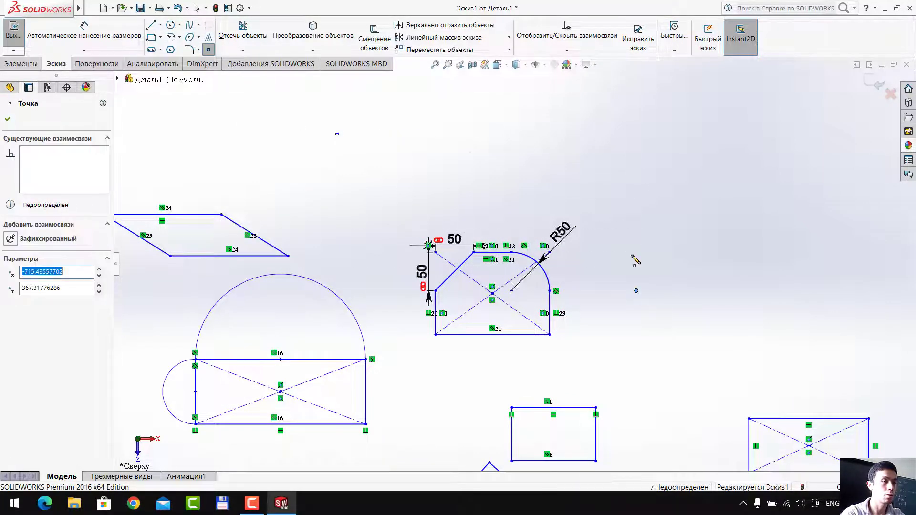
click(546, 184)
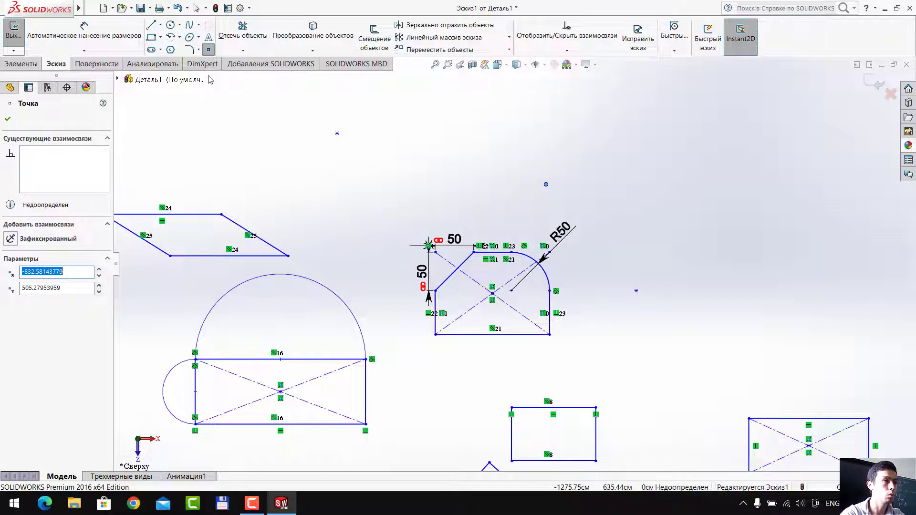
click(209, 37)
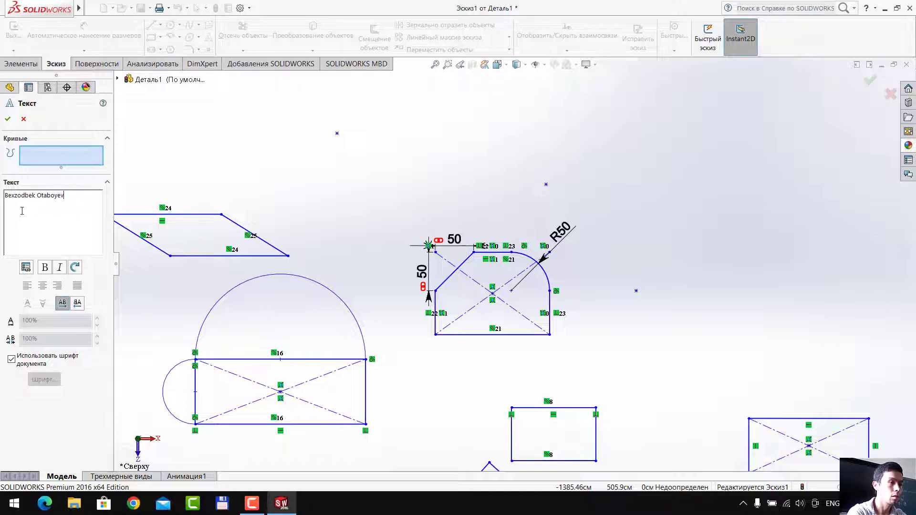
Turn off Use document font for the name text
scroll(326, 368, up, 2)
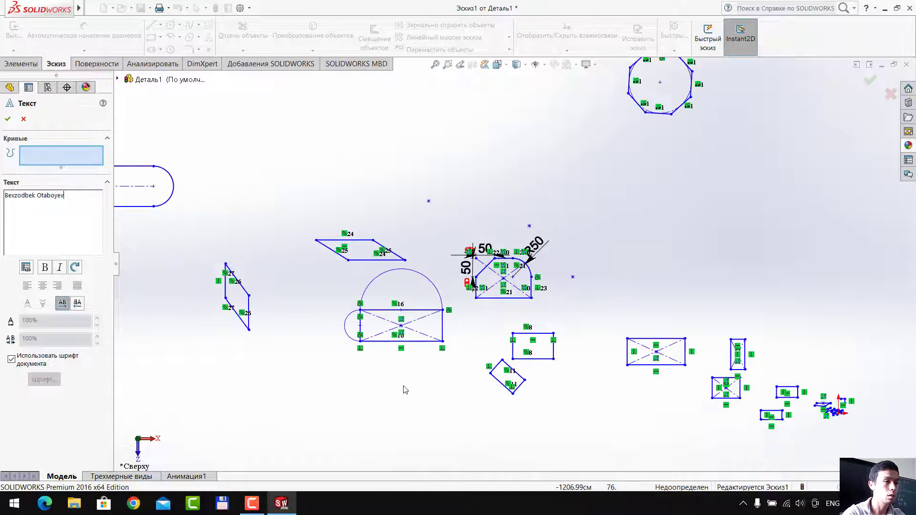
scroll(403, 389, up, 2)
scroll(454, 363, up, 2)
scroll(503, 339, up, 2)
scroll(496, 324, up, 1)
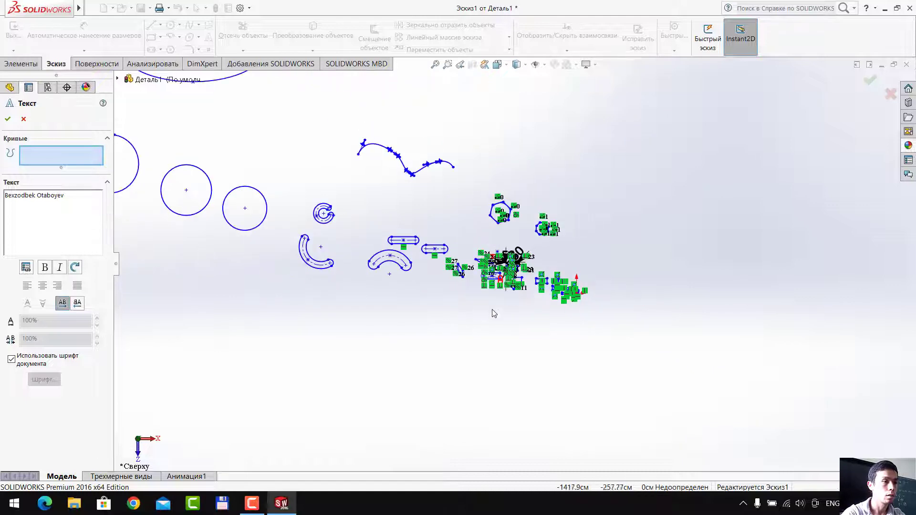
scroll(573, 298, down, 2)
scroll(582, 296, down, 2)
scroll(582, 296, down, 2)
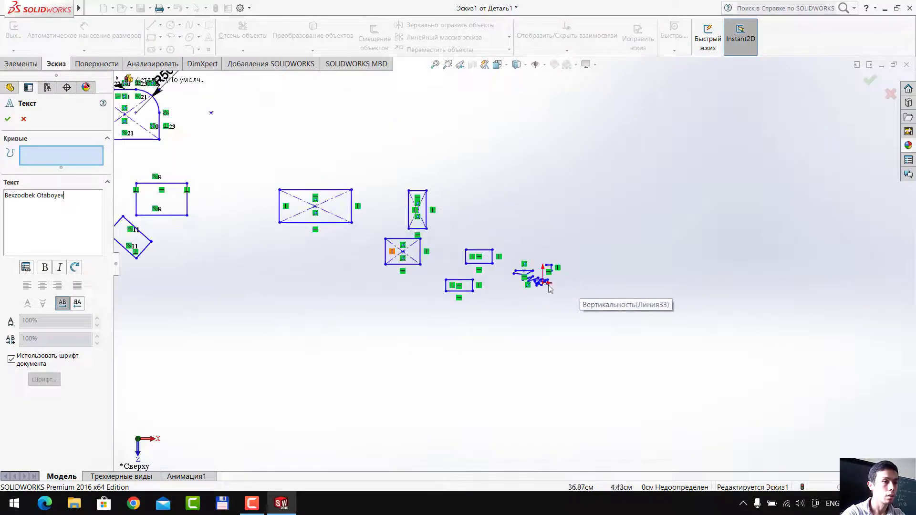
scroll(539, 280, down, 2)
scroll(530, 281, down, 2)
scroll(527, 280, down, 1)
scroll(520, 281, down, 2)
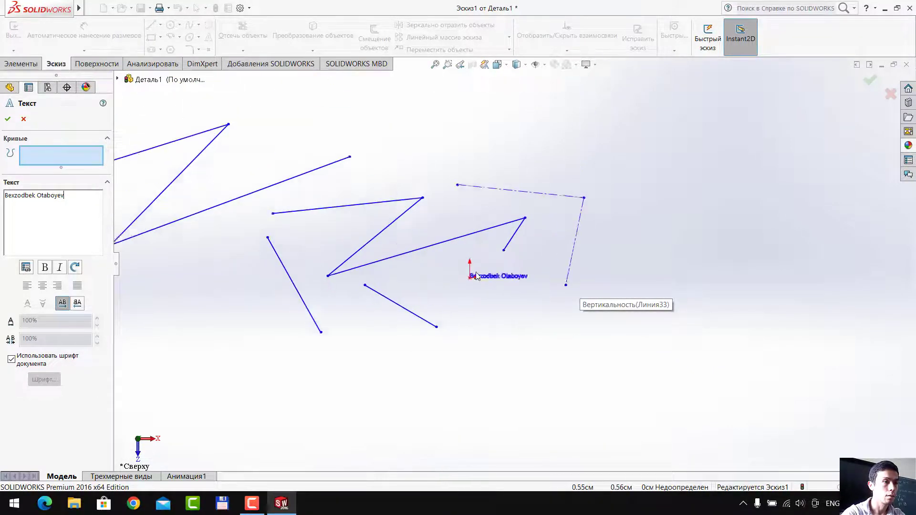
scroll(496, 280, down, 2)
scroll(458, 280, down, 1)
scroll(410, 281, down, 1)
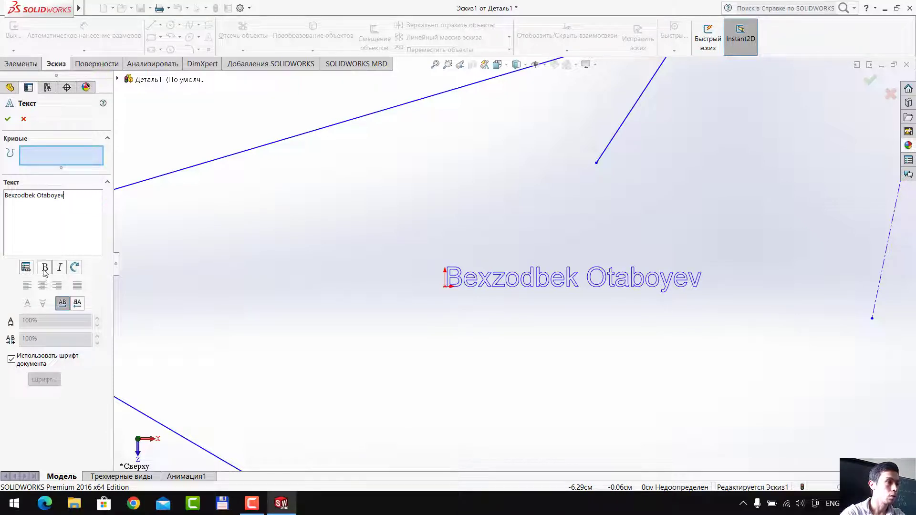
click(12, 360)
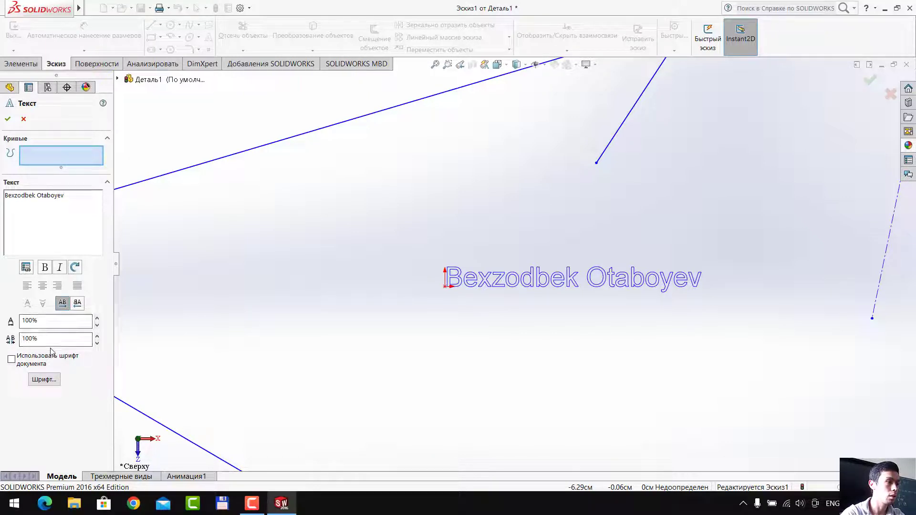
Set the text width factor to 120% and letter spacing to 100%
click(97, 319)
click(97, 319)
click(97, 319)
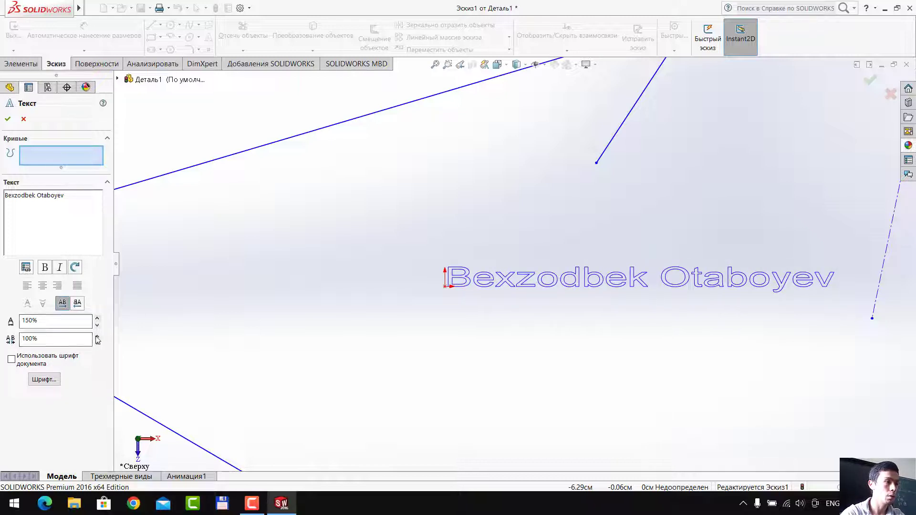
click(97, 336)
click(97, 337)
click(98, 344)
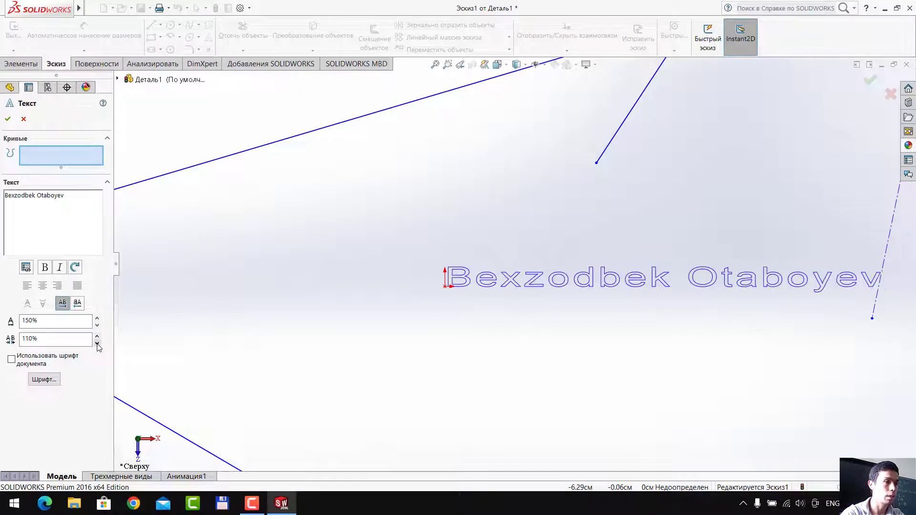
click(95, 328)
click(95, 328)
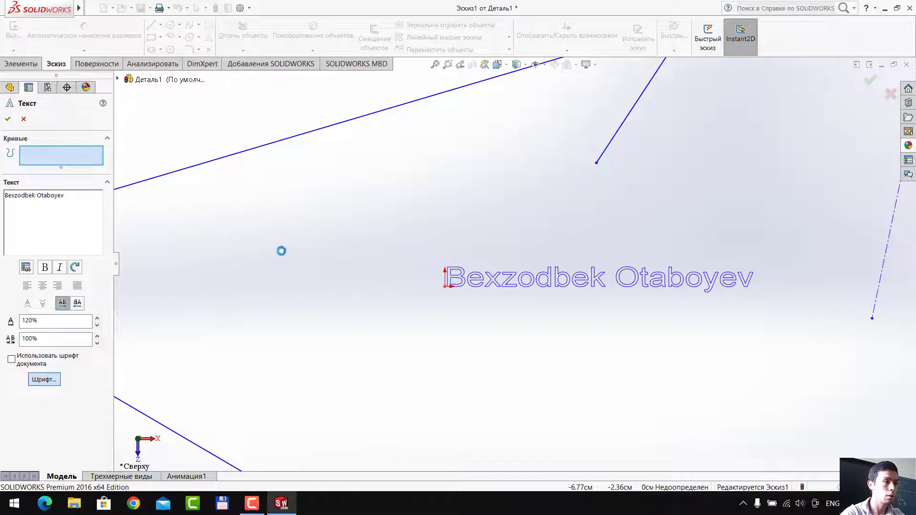
Format the name text as bold italic Arial Rounded MT at 72 points and accept it
drag(461, 173, 273, 142)
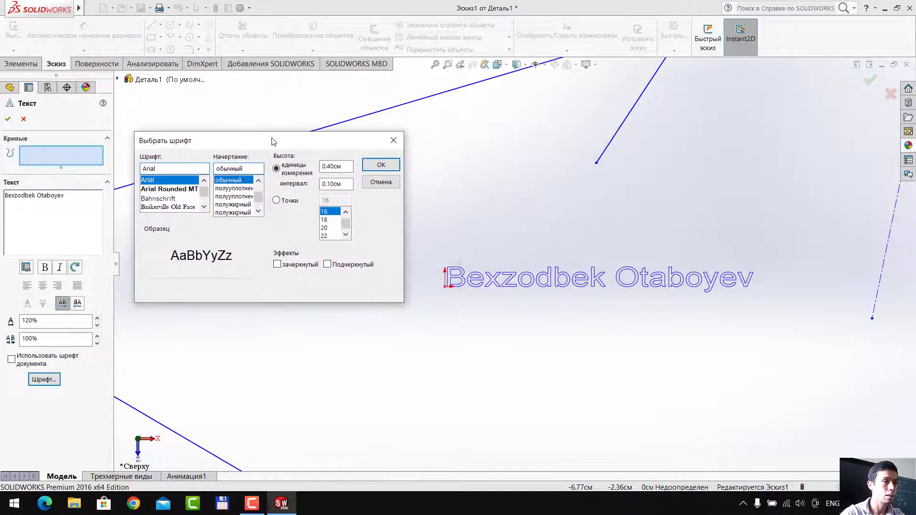
click(167, 190)
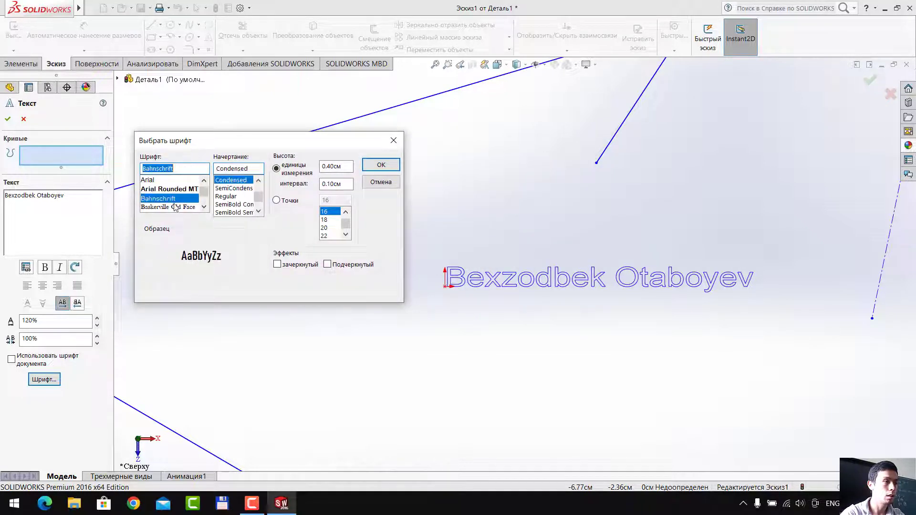
click(229, 189)
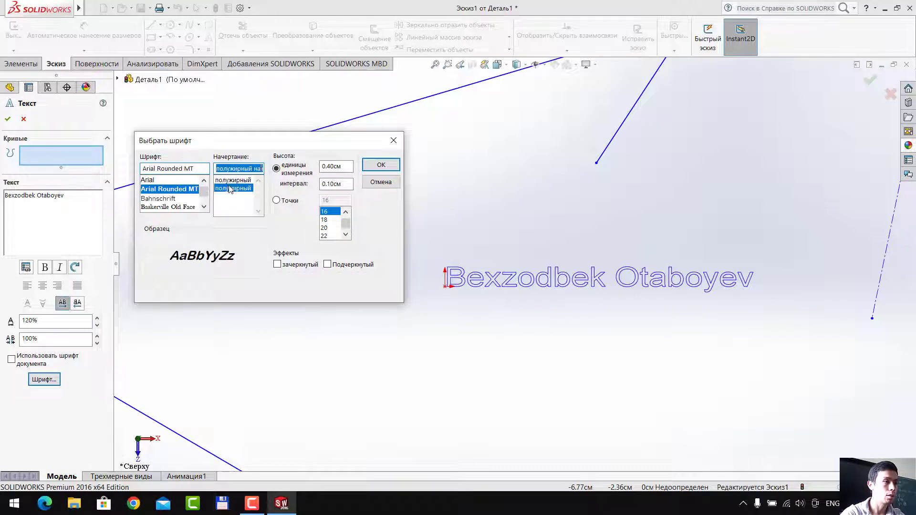
double_click(349, 166)
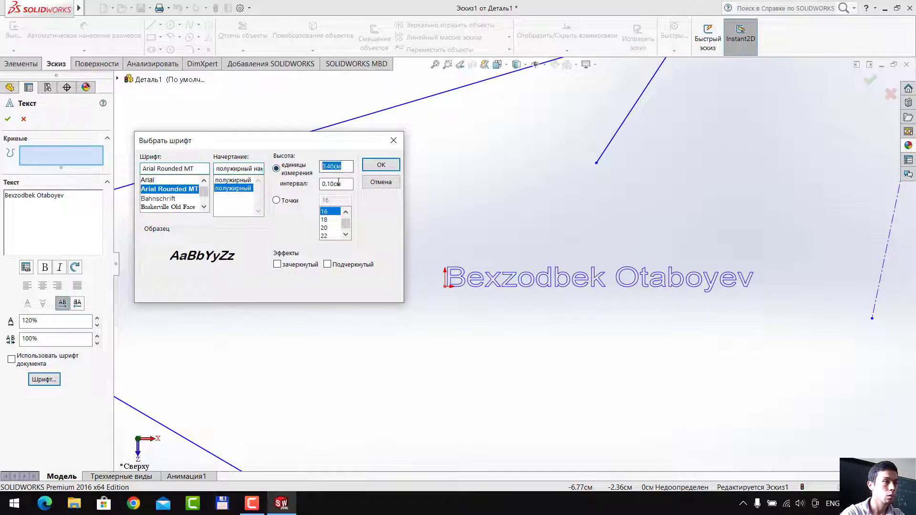
click(277, 201)
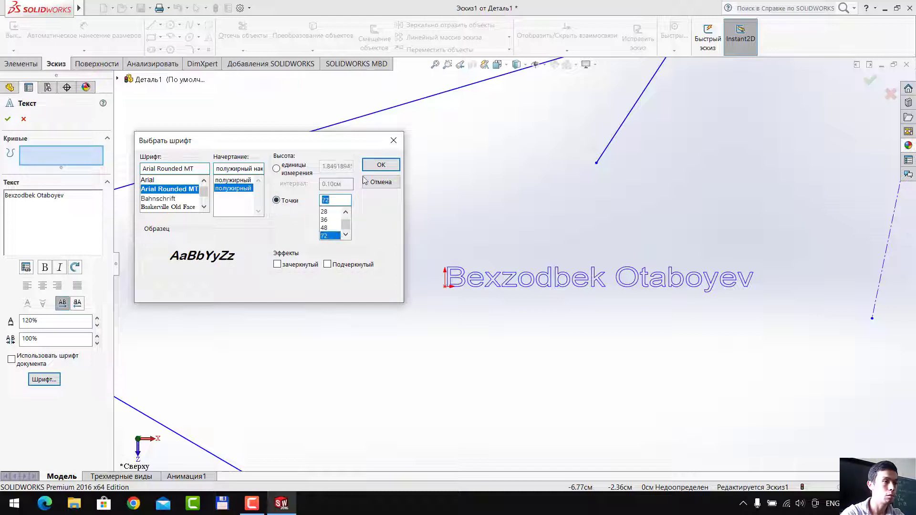
click(381, 165)
scroll(642, 255, up, 5)
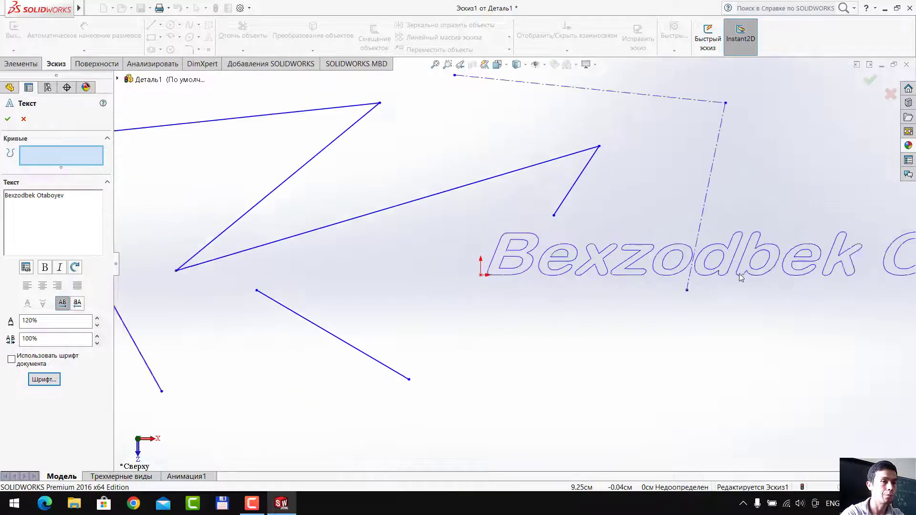
scroll(579, 251, up, 4)
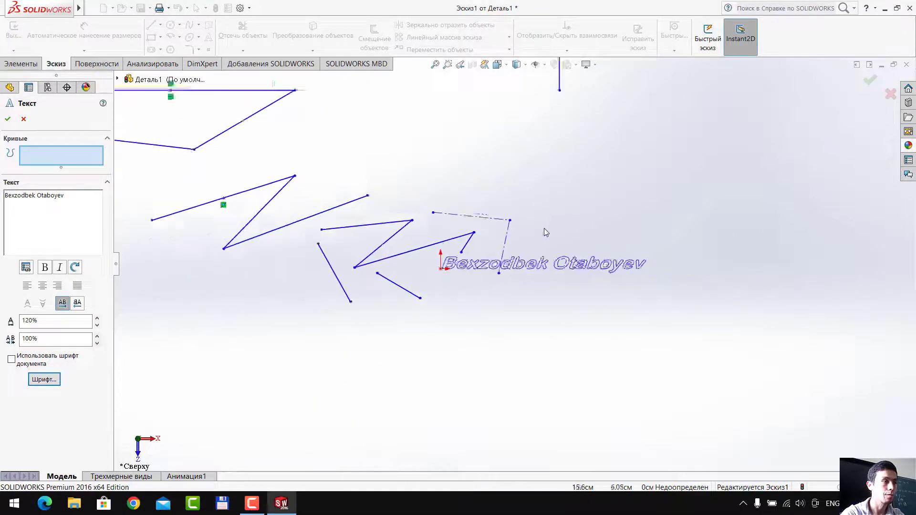
scroll(545, 231, up, 1)
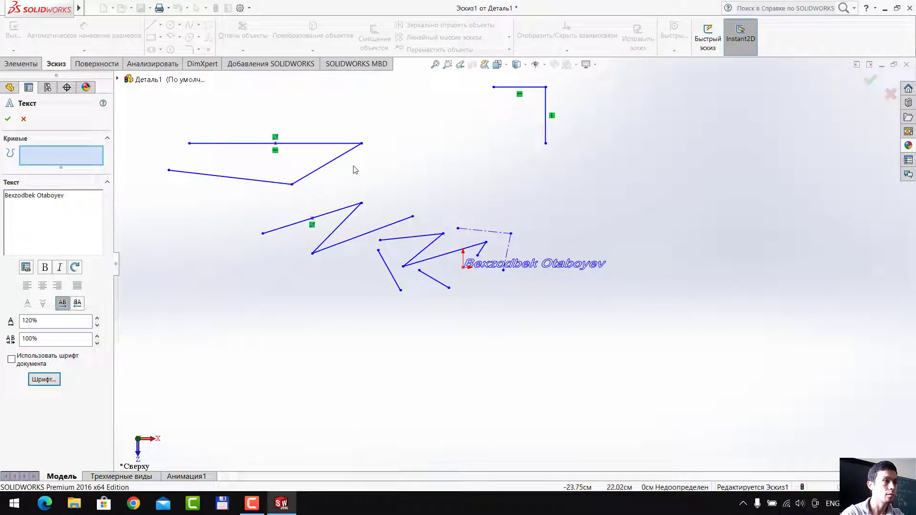
click(8, 118)
Dimension the crossed rectangle's top edge to a width of 100
scroll(302, 198, up, 2)
scroll(302, 200, up, 2)
scroll(302, 203, up, 2)
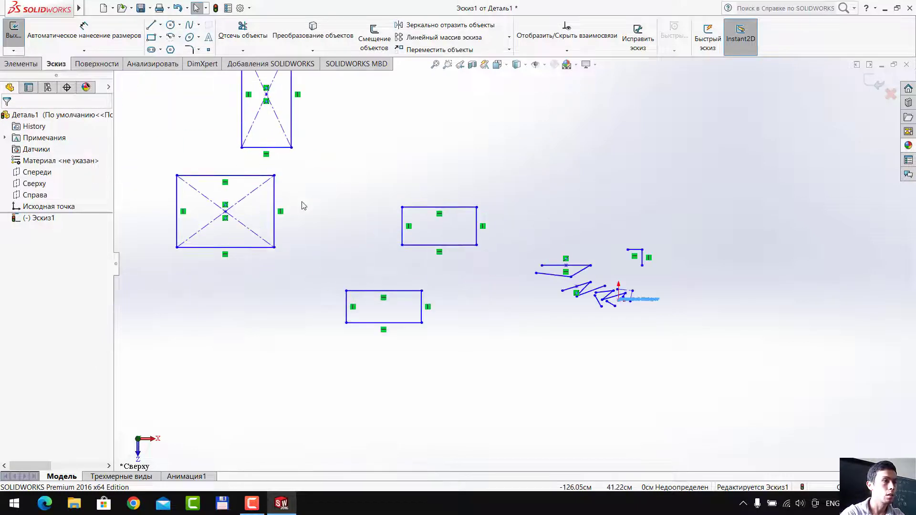
scroll(296, 207, down, 1)
scroll(289, 210, up, 2)
scroll(284, 211, down, 2)
scroll(278, 213, up, 1)
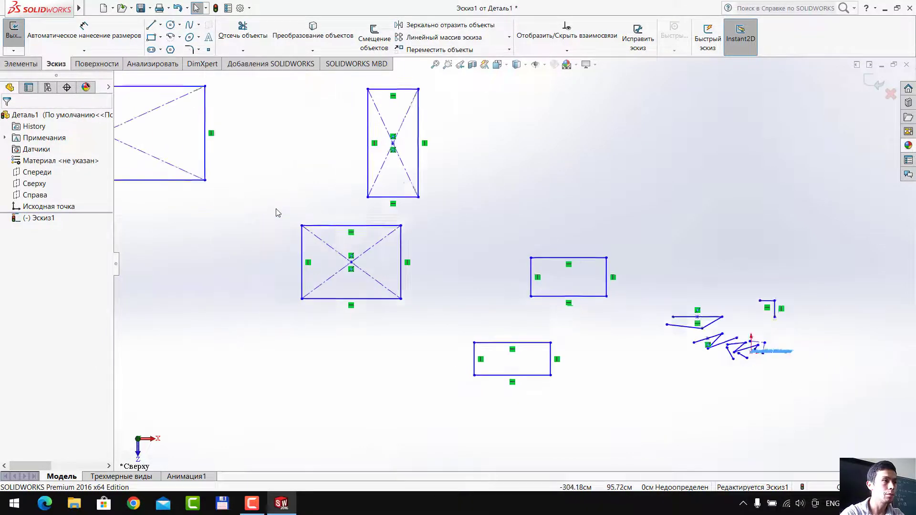
scroll(278, 213, up, 2)
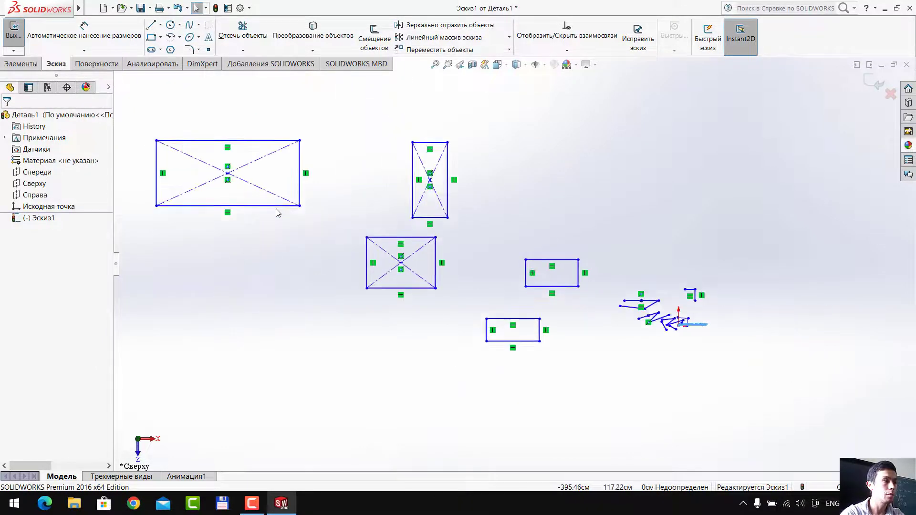
click(105, 31)
scroll(328, 199, up, 2)
scroll(328, 199, down, 2)
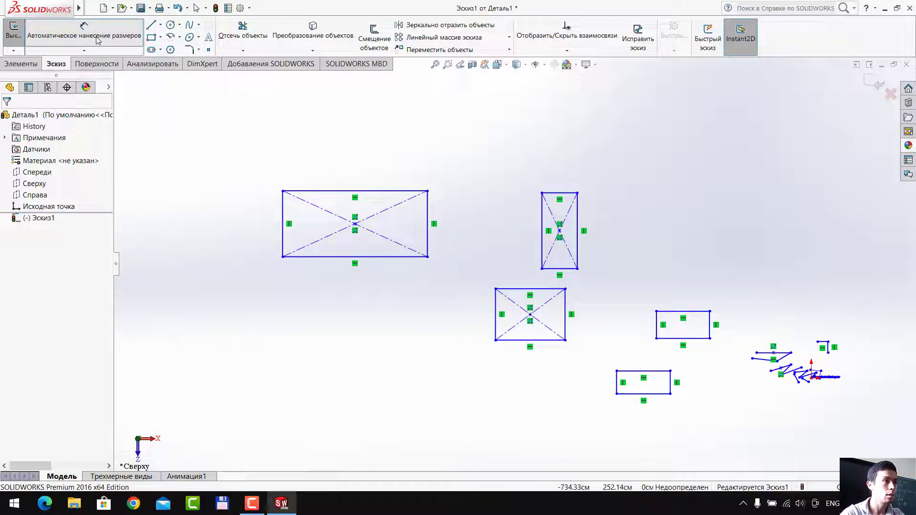
click(311, 192)
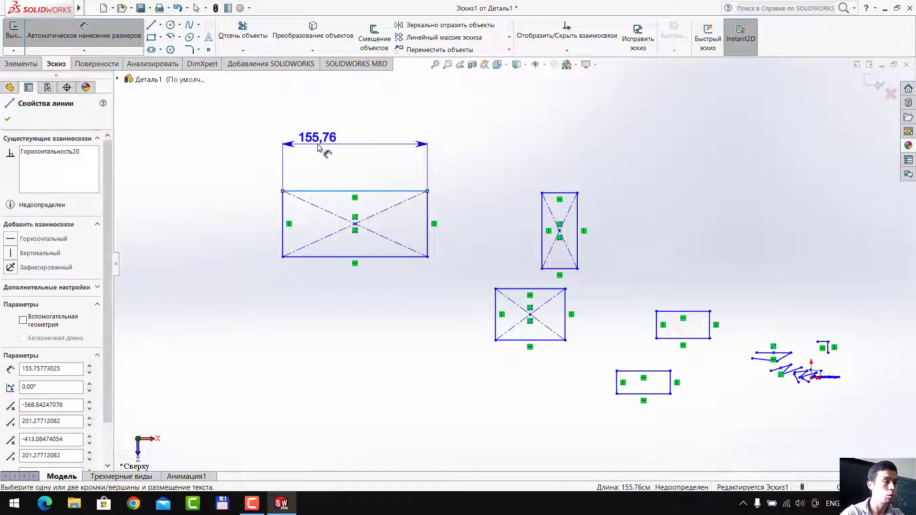
click(313, 152)
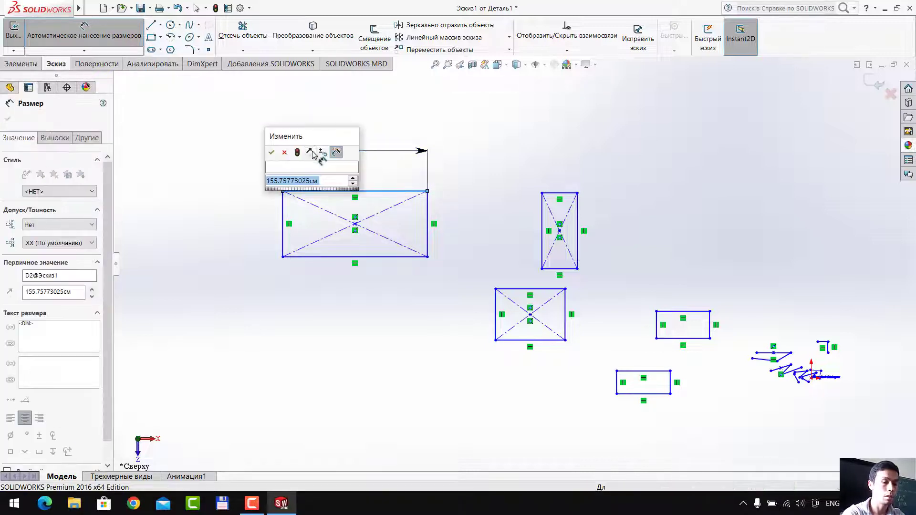
text(100)
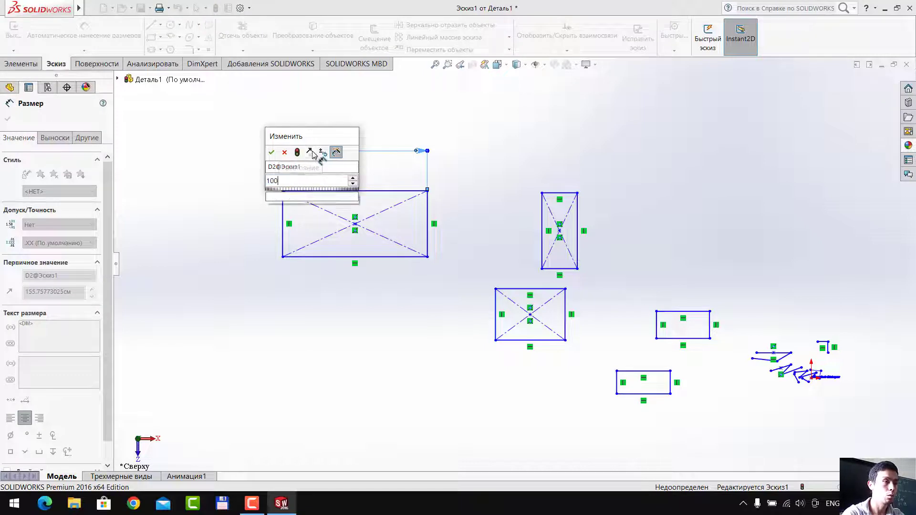
key(Return)
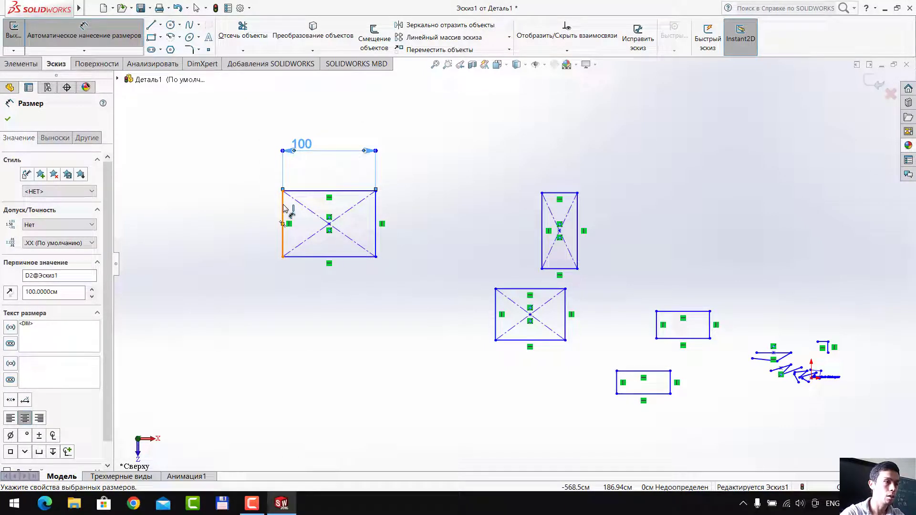
Dimension the crossed rectangle's left edge to a height of 50
click(285, 208)
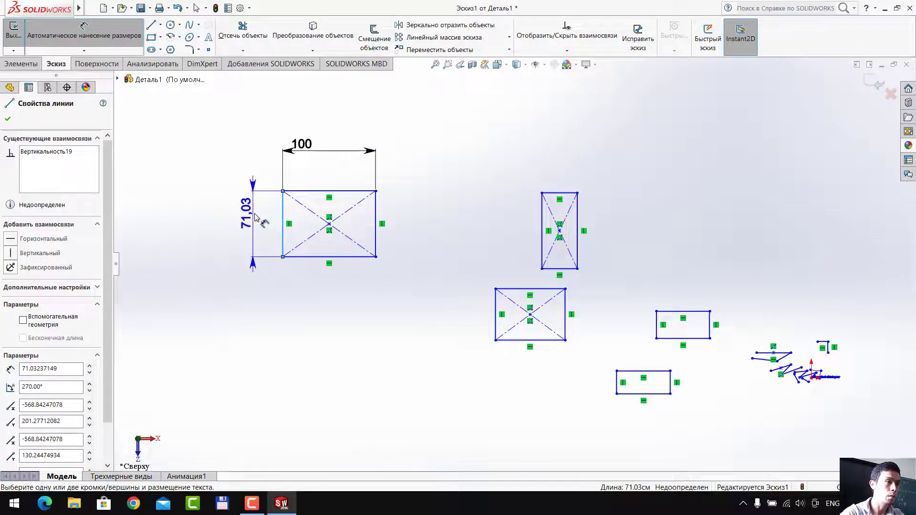
click(249, 216)
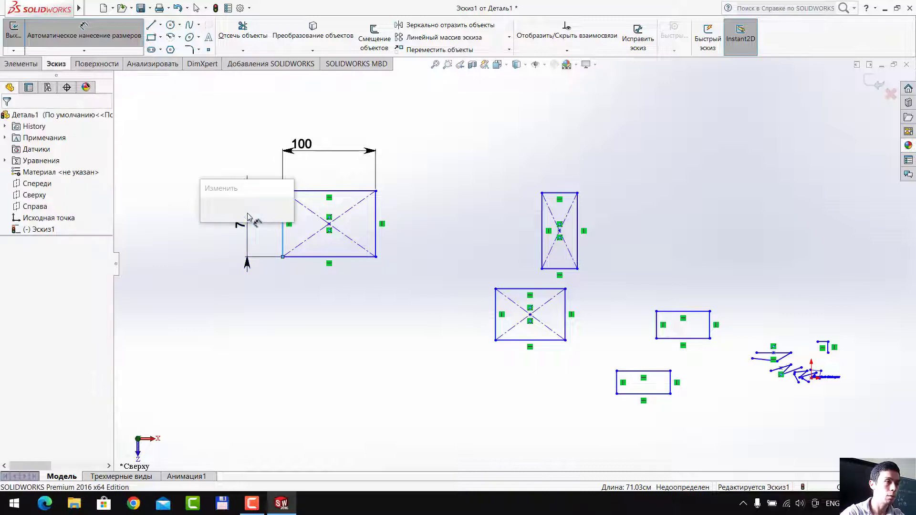
text(50)
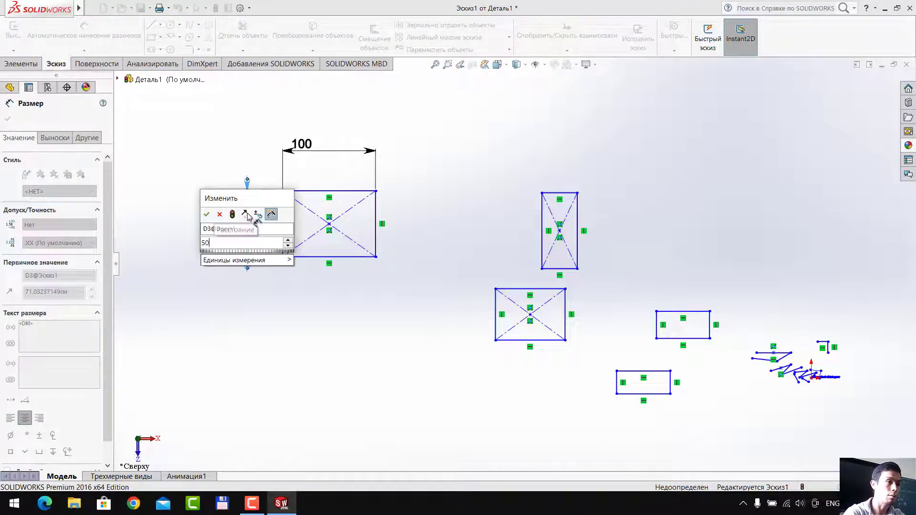
key(Return)
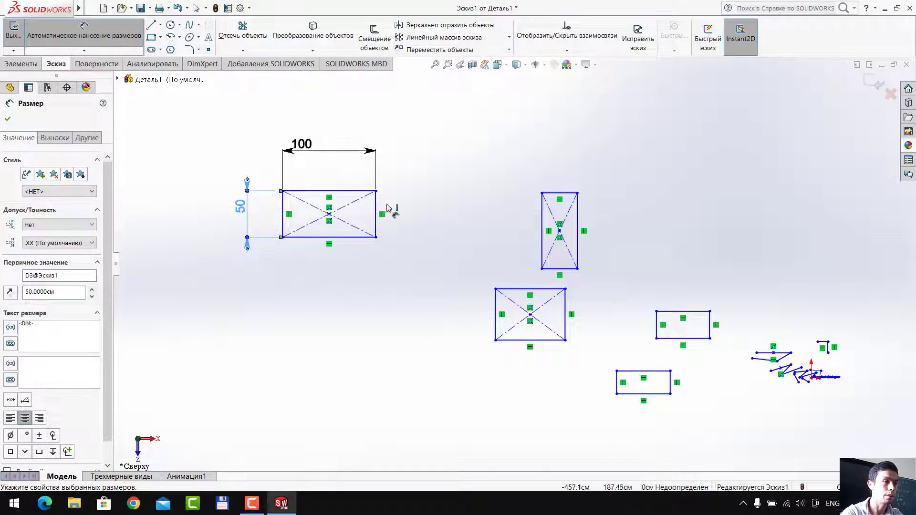
Begin dimensioning the small rectangle's edges, then cancel both dimensions
scroll(705, 337, down, 2)
scroll(705, 337, down, 3)
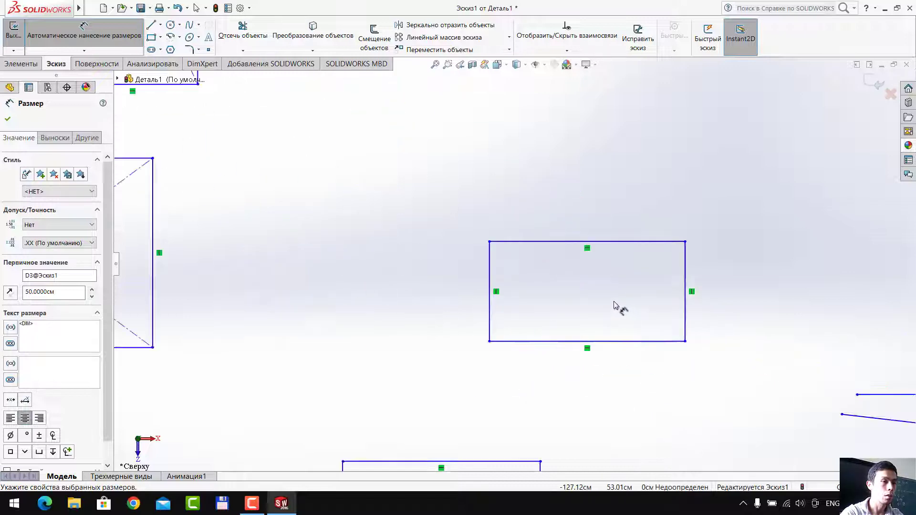
click(513, 242)
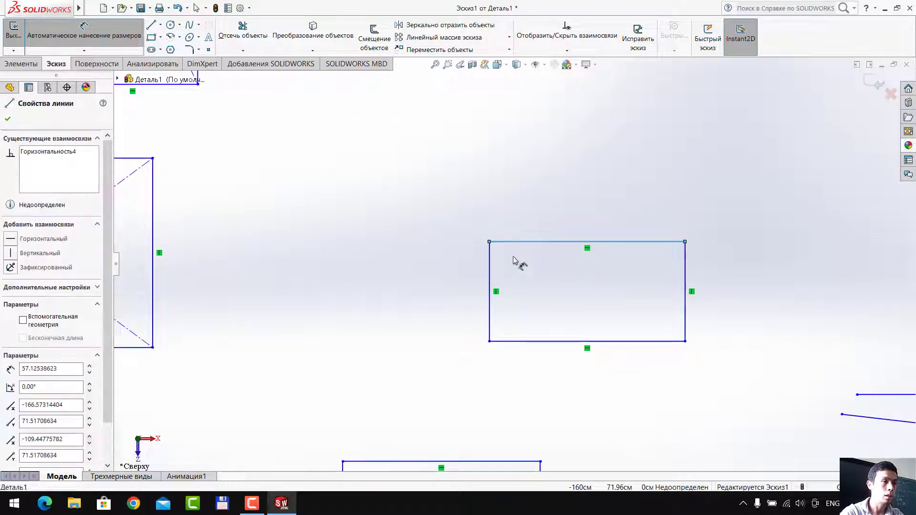
click(524, 340)
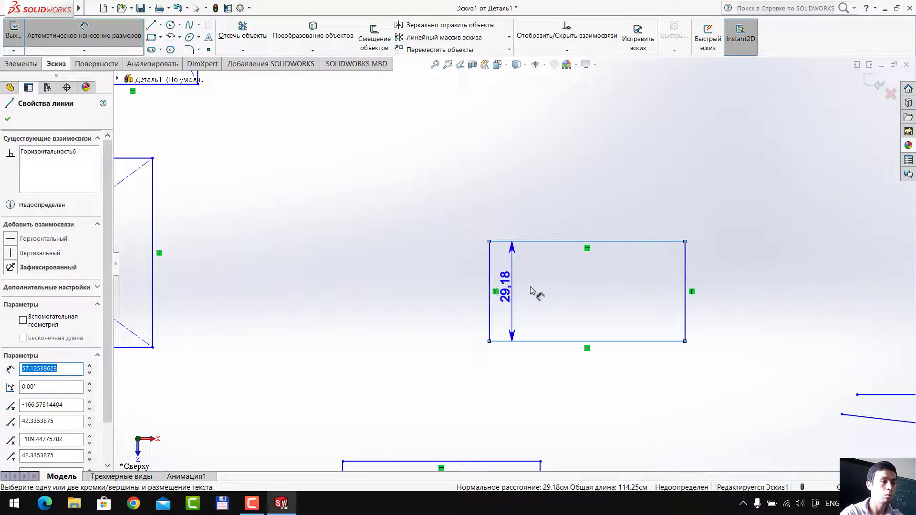
key(Escape)
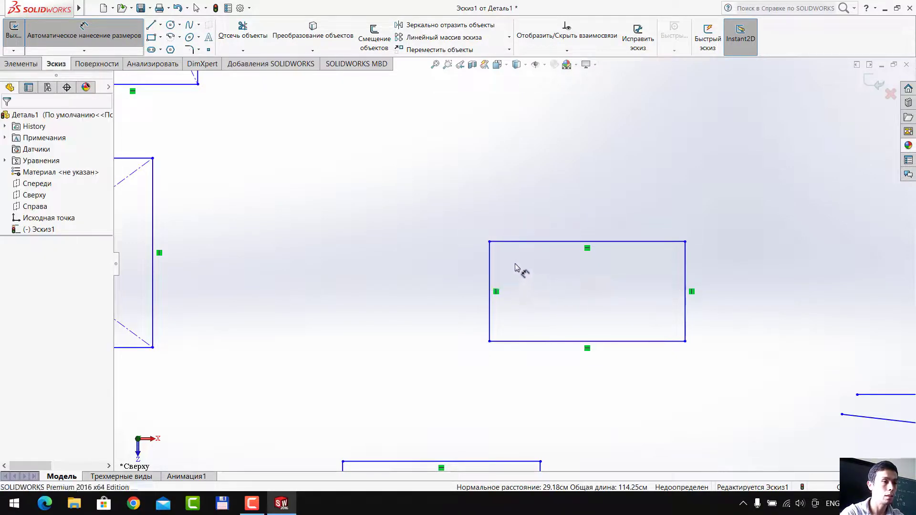
click(495, 266)
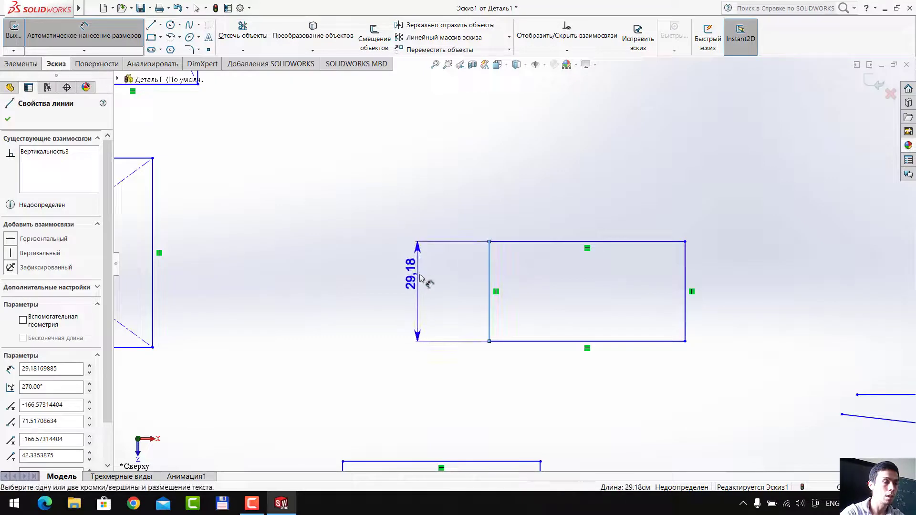
key(Escape)
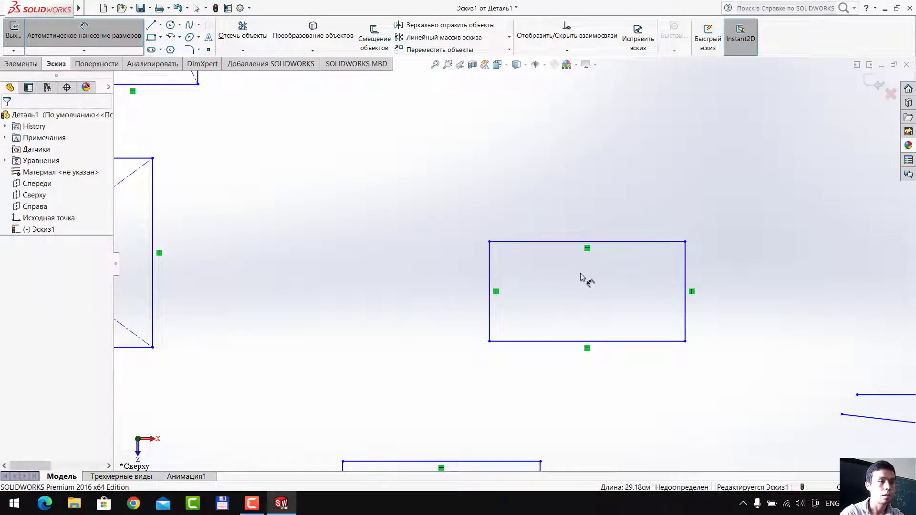
Dimension the zigzag's diagonal line to a length of 16
scroll(581, 278, up, 2)
scroll(787, 358, down, 2)
scroll(729, 323, down, 3)
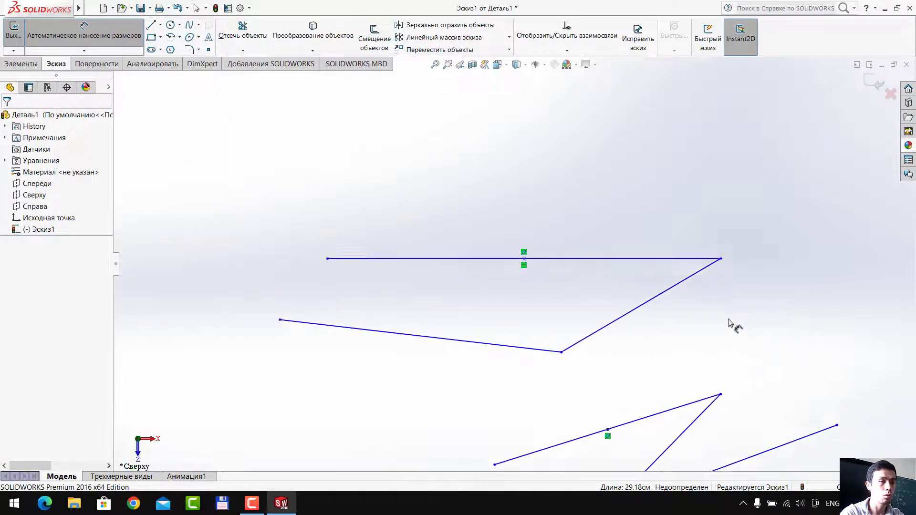
scroll(729, 323, down, 1)
click(663, 270)
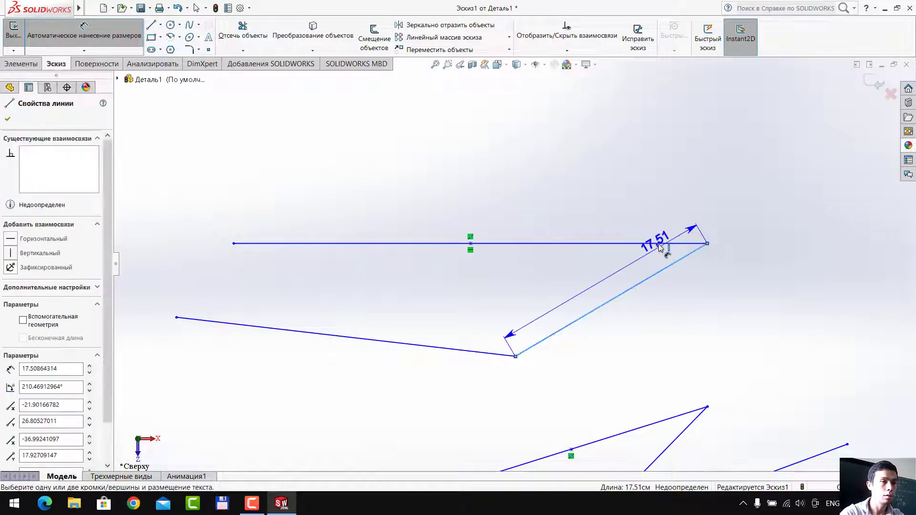
click(691, 321)
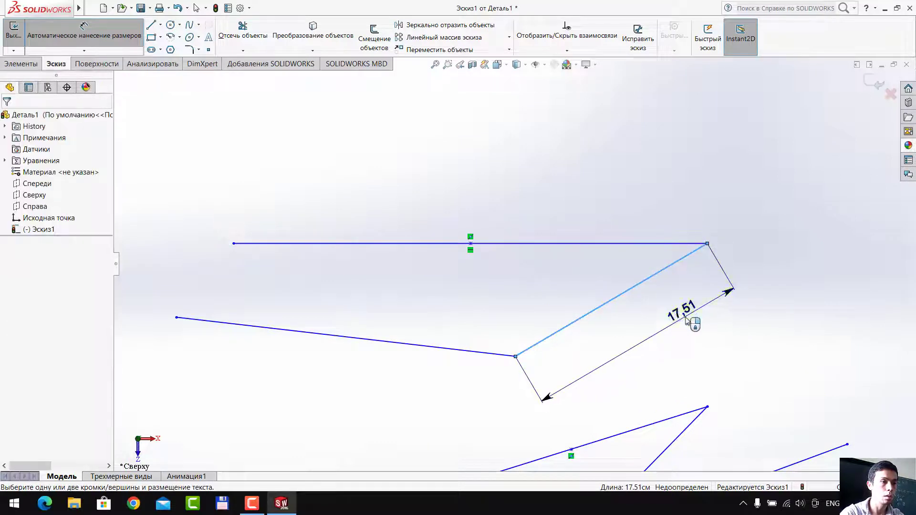
text(16)
key(Return)
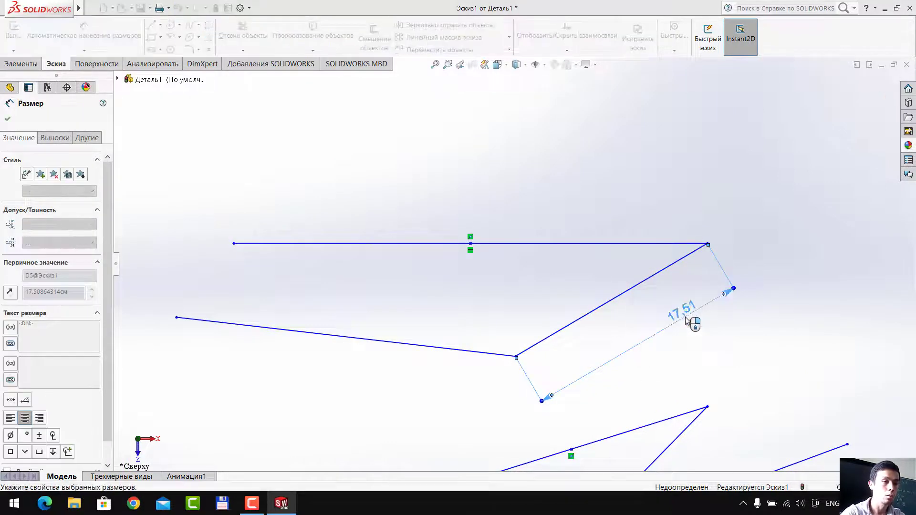
Give the top horizontal line length 30 and a 45° angle to the diagonal
click(577, 244)
click(573, 192)
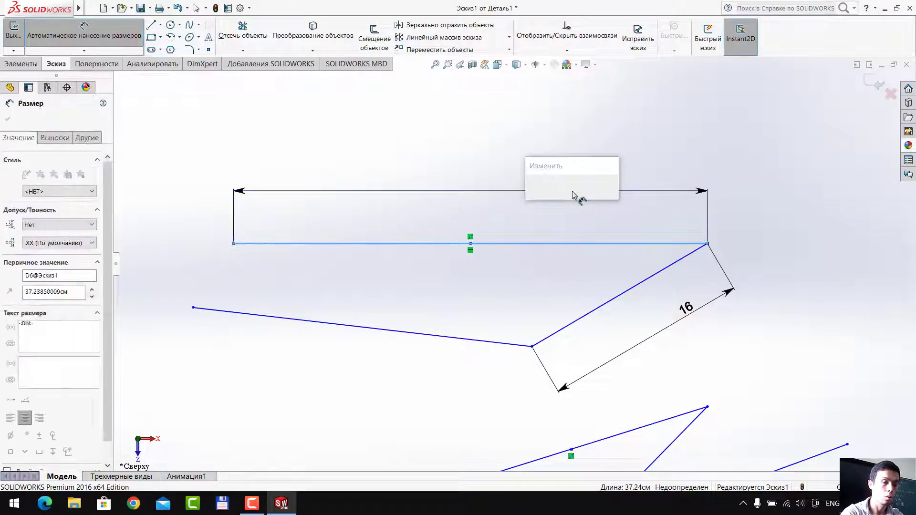
text(30)
key(Return)
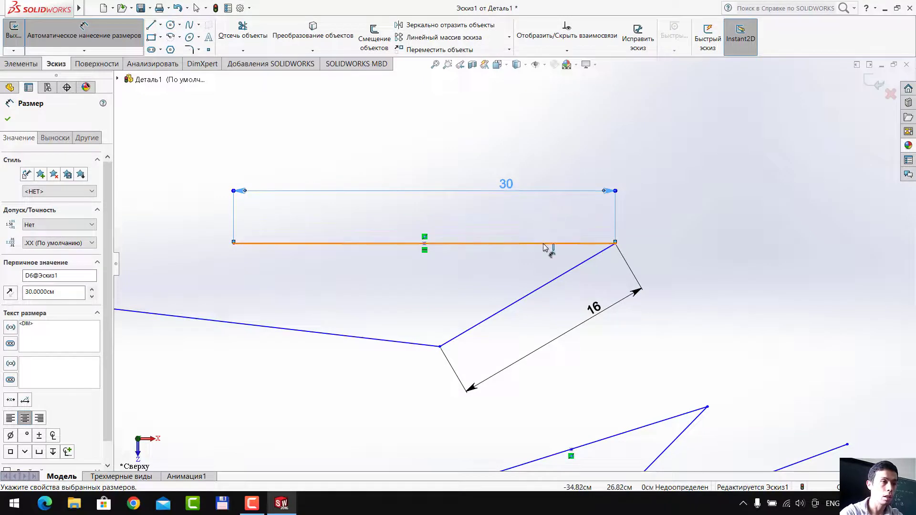
click(549, 245)
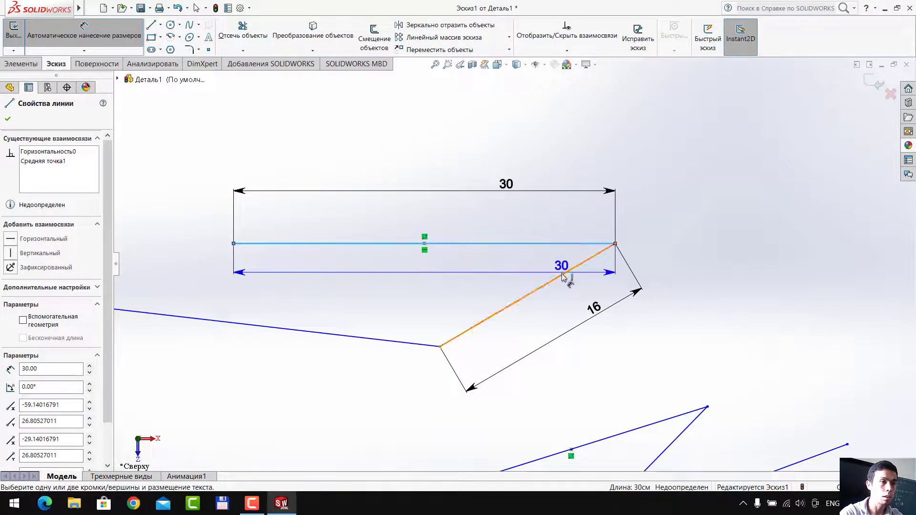
click(553, 280)
click(522, 273)
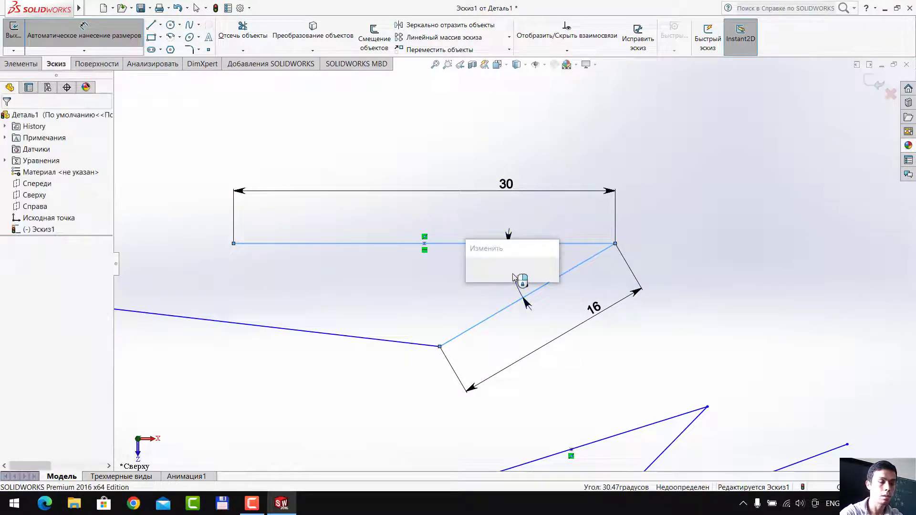
text(45)
key(Return)
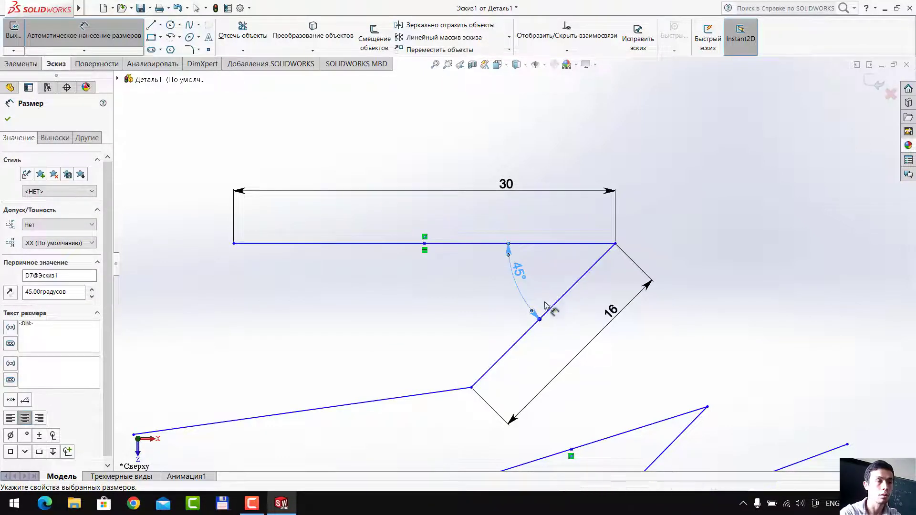
Set the lower-left line at 135° to the diagonal and fit the sketch in view
scroll(411, 366, up, 3)
click(426, 345)
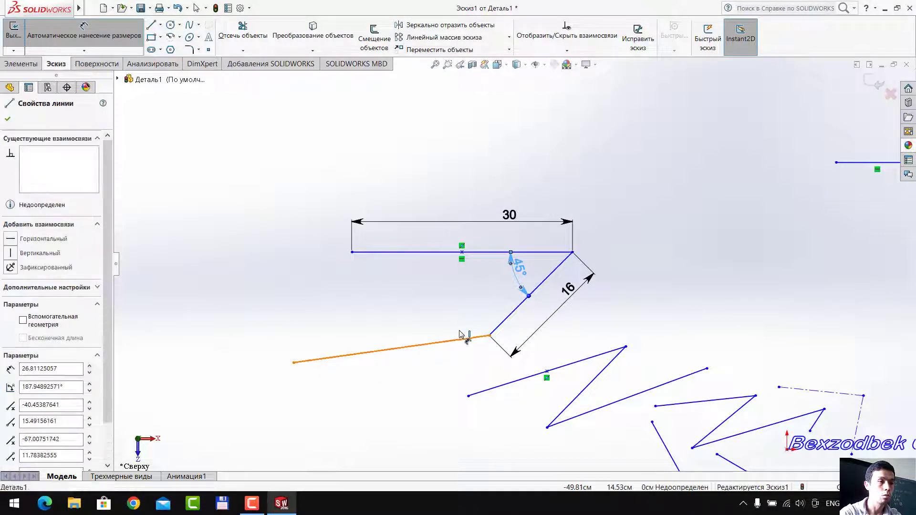
click(504, 324)
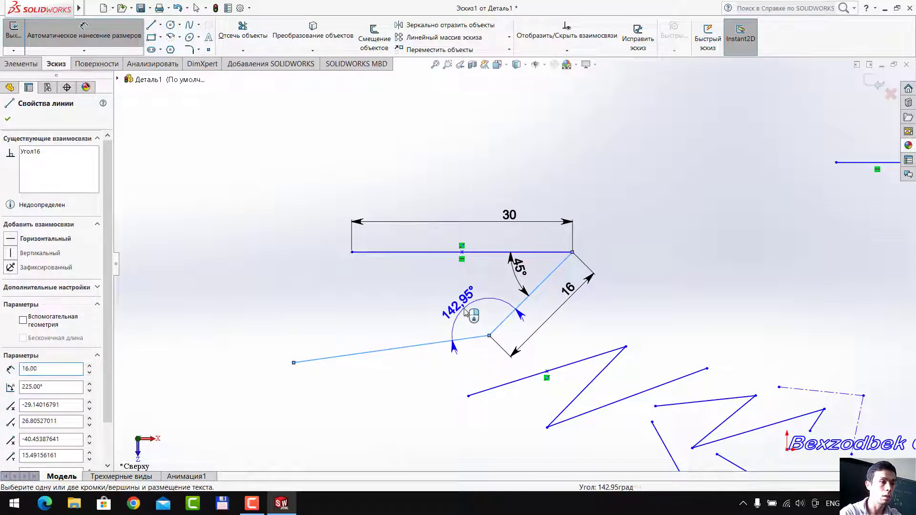
click(467, 313)
text(135)
key(Return)
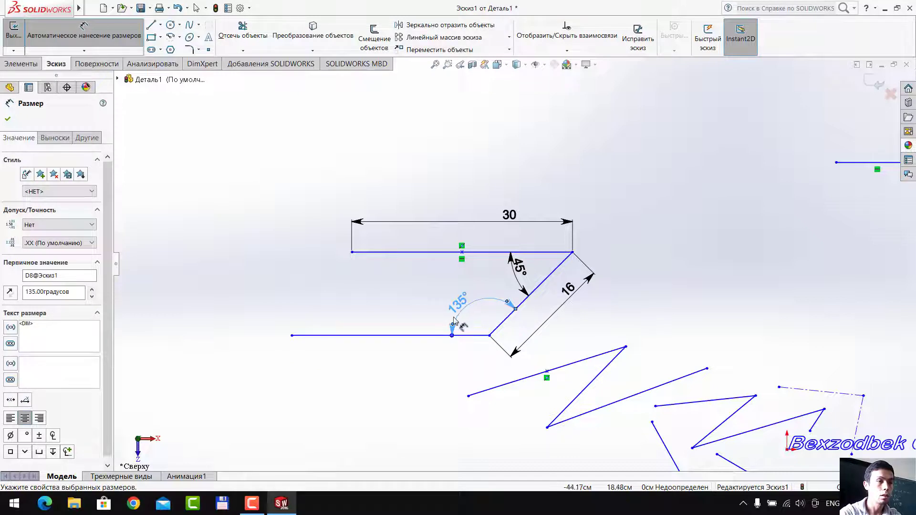
key(f)
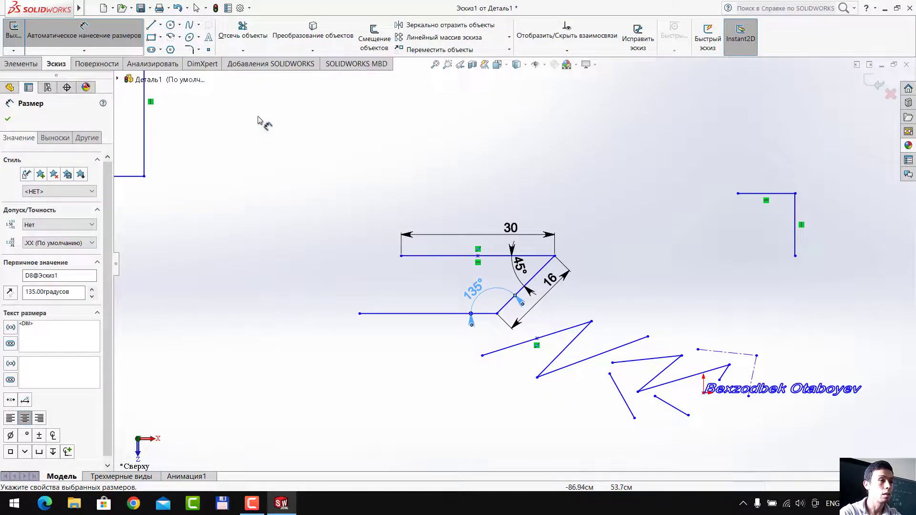
scroll(541, 362, down, 3)
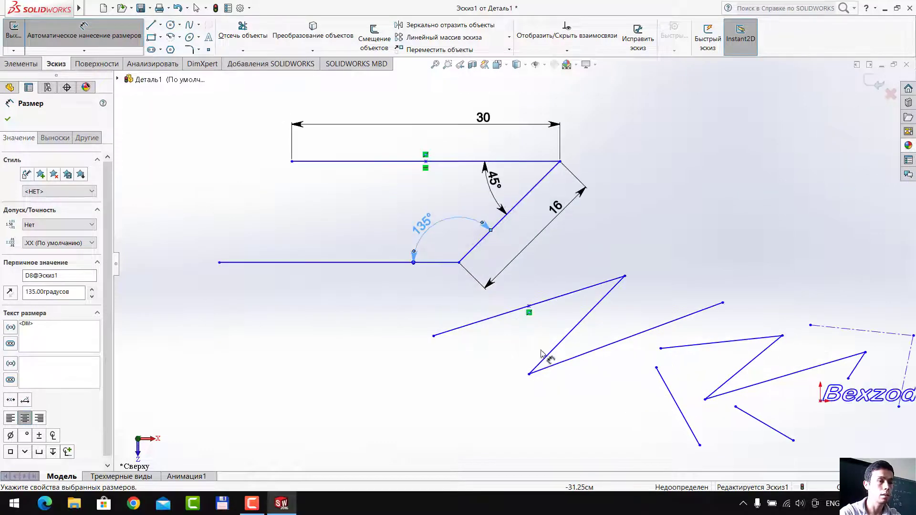
Power-trim the zigzag lines with three drag strokes
click(233, 42)
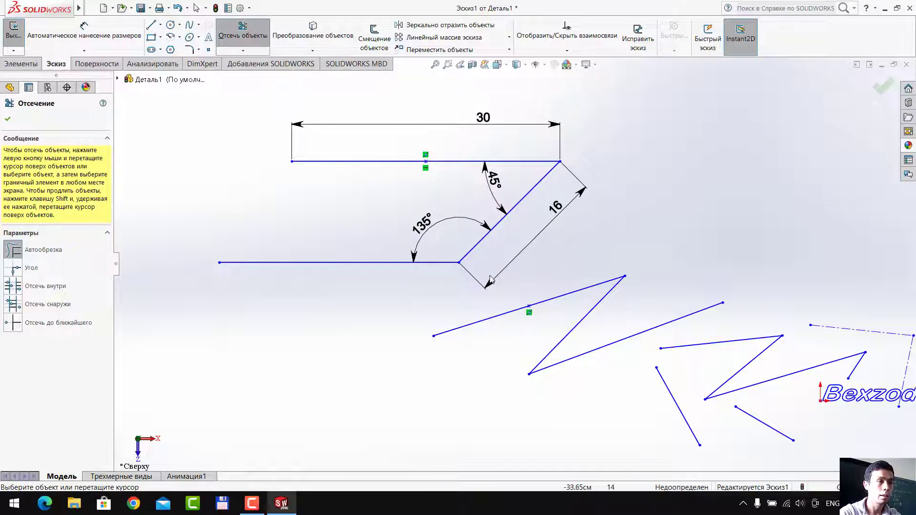
drag(578, 280, 556, 316)
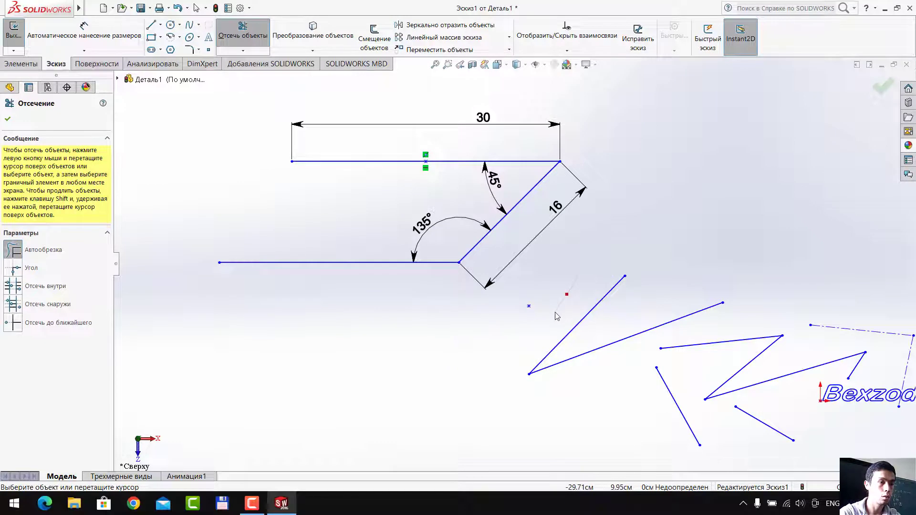
mouse_move(565, 274)
mouse_down()
mouse_move(627, 302)
mouse_move(583, 390)
mouse_up()
mouse_move(679, 305)
mouse_down()
mouse_move(701, 371)
mouse_move(763, 369)
mouse_move(783, 392)
mouse_up()
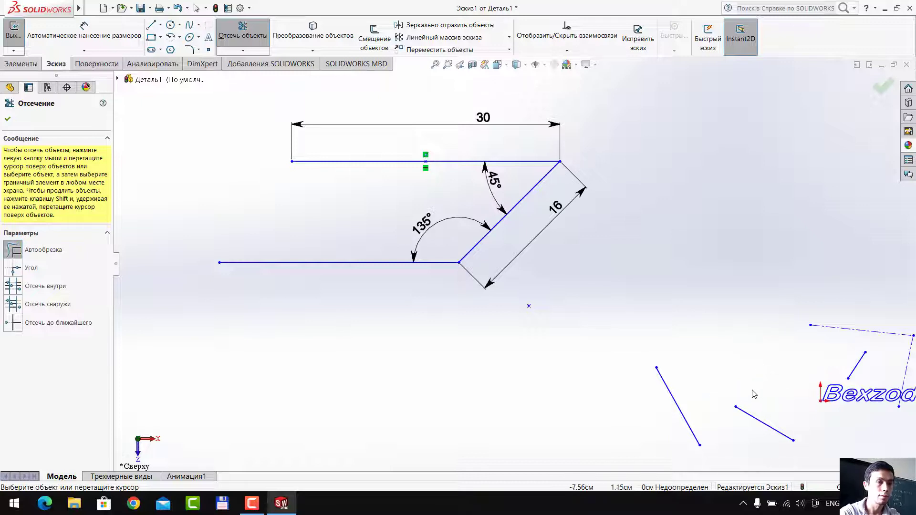
Zoom around to check the trimmed area, then exit Trim Entities
scroll(754, 394, up, 3)
scroll(617, 300, down, 3)
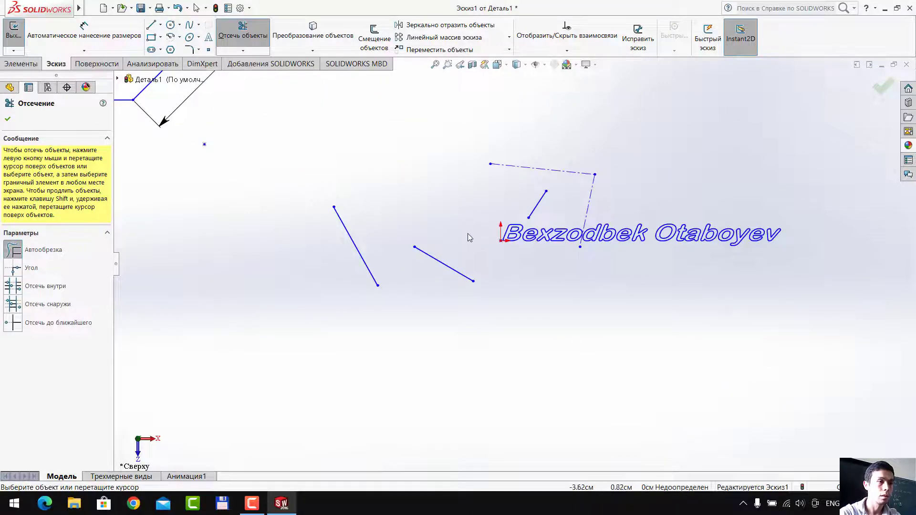
scroll(514, 263, up, 3)
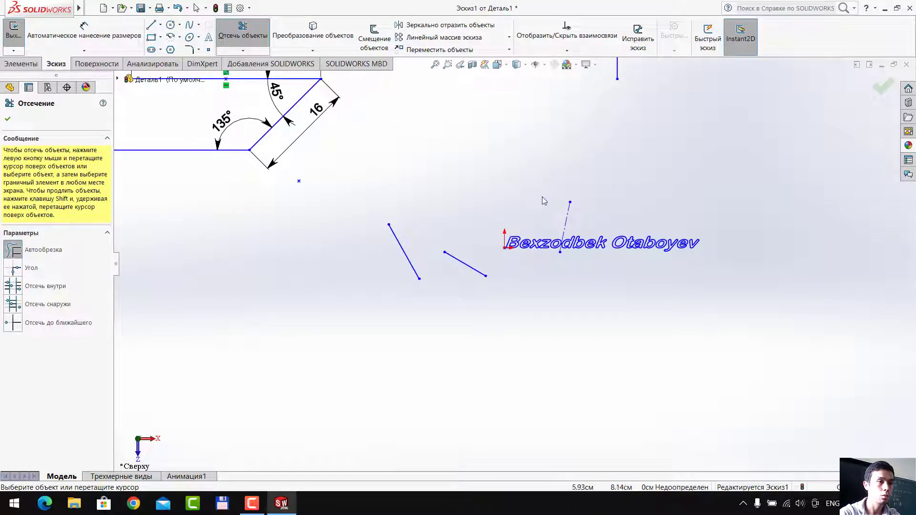
scroll(586, 219, up, 2)
scroll(608, 156, up, 1)
scroll(615, 148, down, 3)
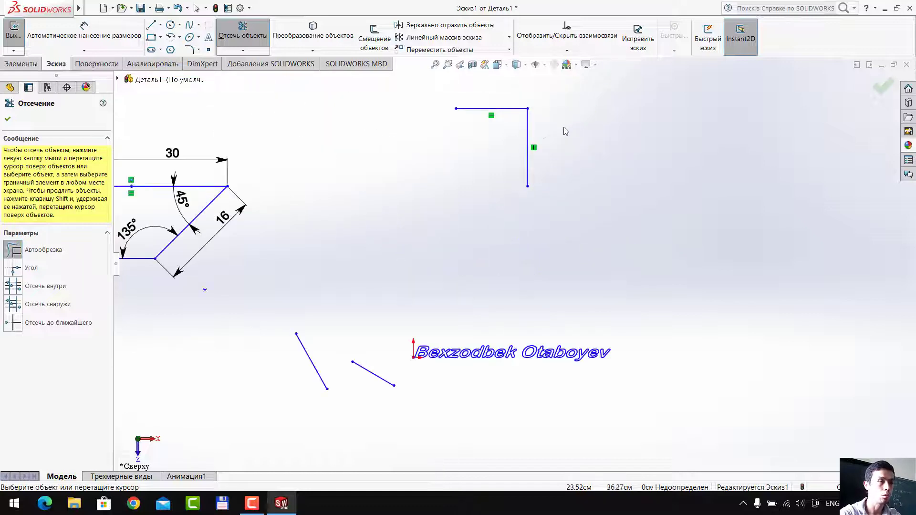
scroll(497, 143, up, 2)
scroll(429, 200, up, 2)
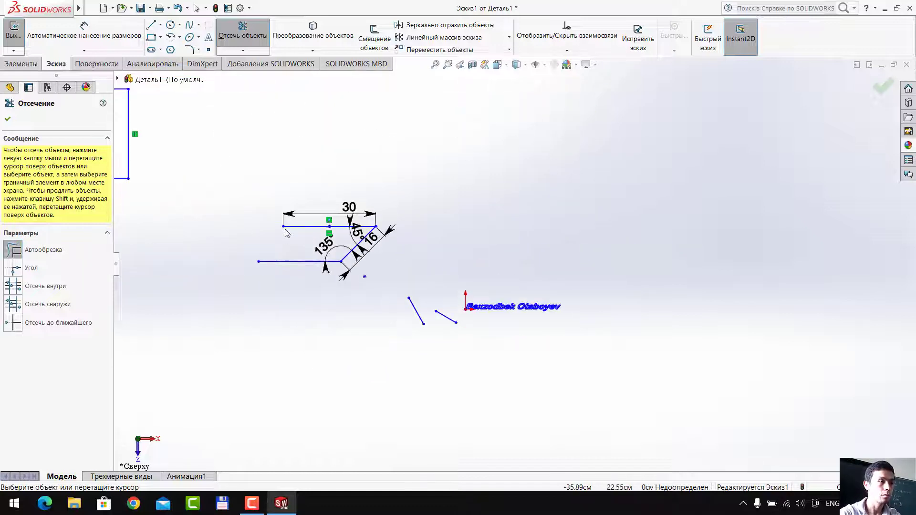
scroll(358, 224, up, 2)
scroll(290, 233, up, 2)
key(Escape)
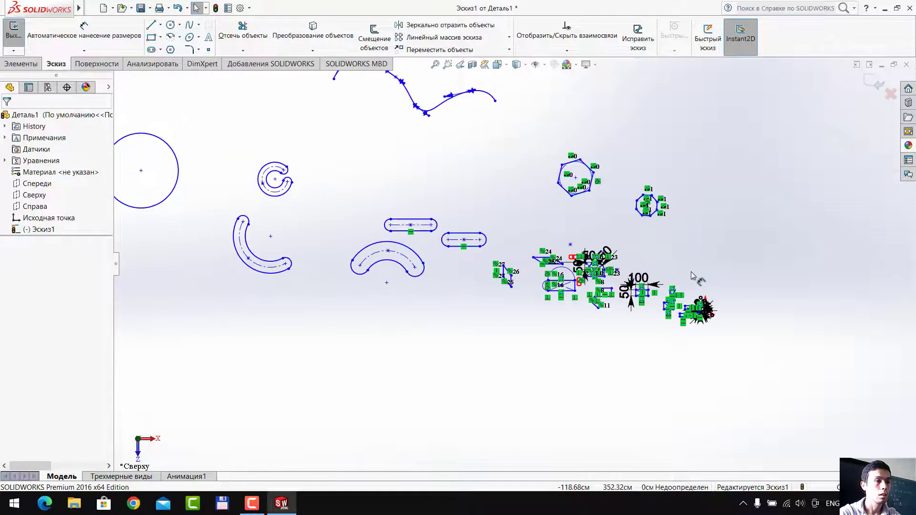
scroll(190, 134, down, 3)
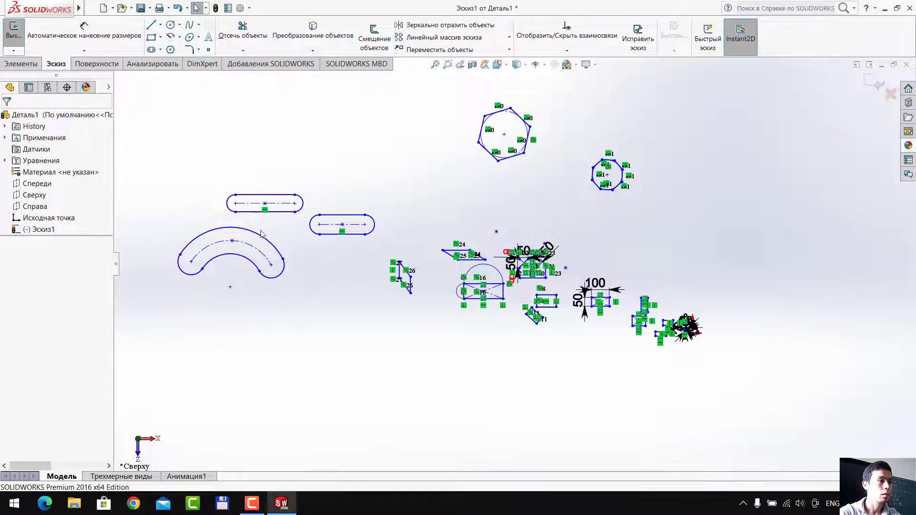
drag(146, 109, 444, 423)
scroll(380, 332, up, 2)
scroll(412, 329, up, 1)
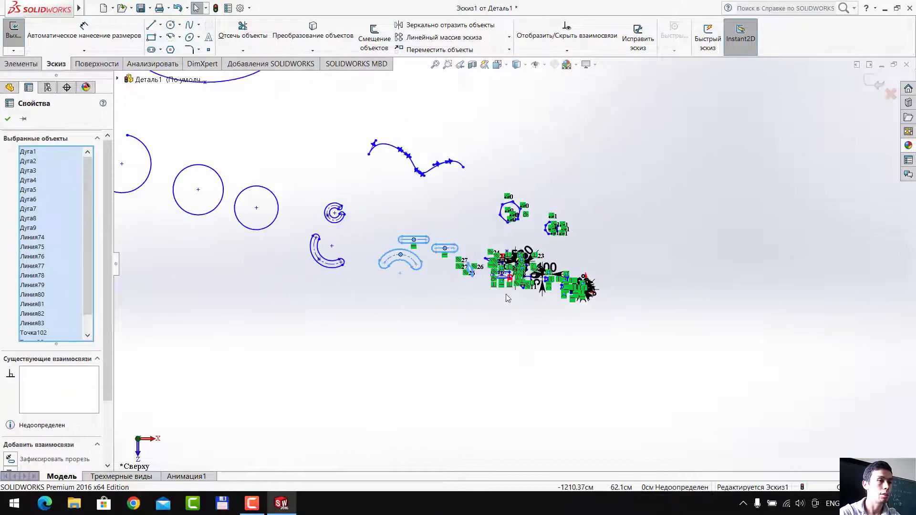
scroll(412, 329, up, 1)
scroll(343, 316, up, 1)
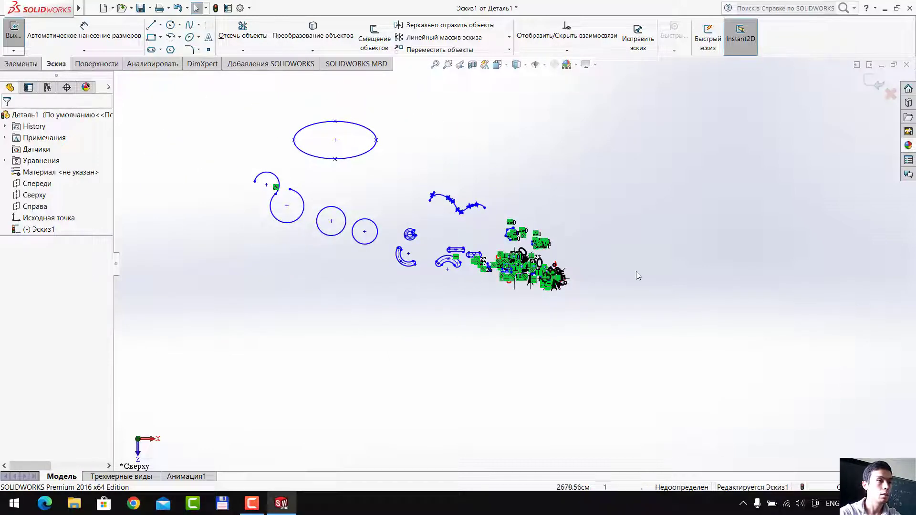
Draw three unconnected lines: one sloping down-right, one rising rightward, and a third above them
click(150, 26)
scroll(239, 319, up, 1)
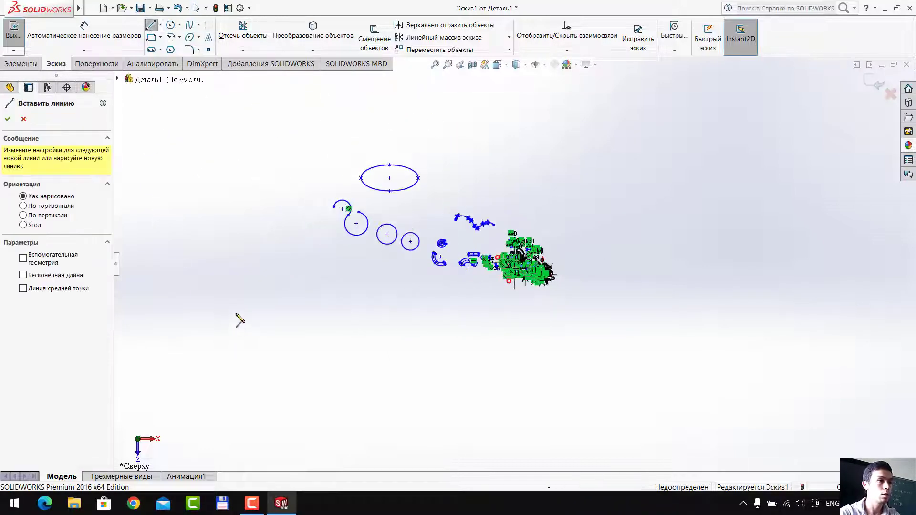
scroll(207, 337, down, 3)
click(234, 220)
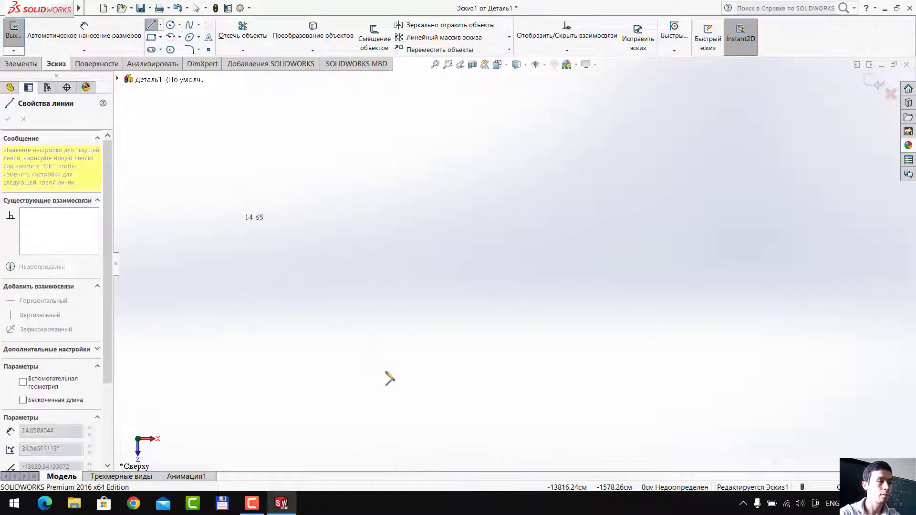
click(386, 372)
key(Escape)
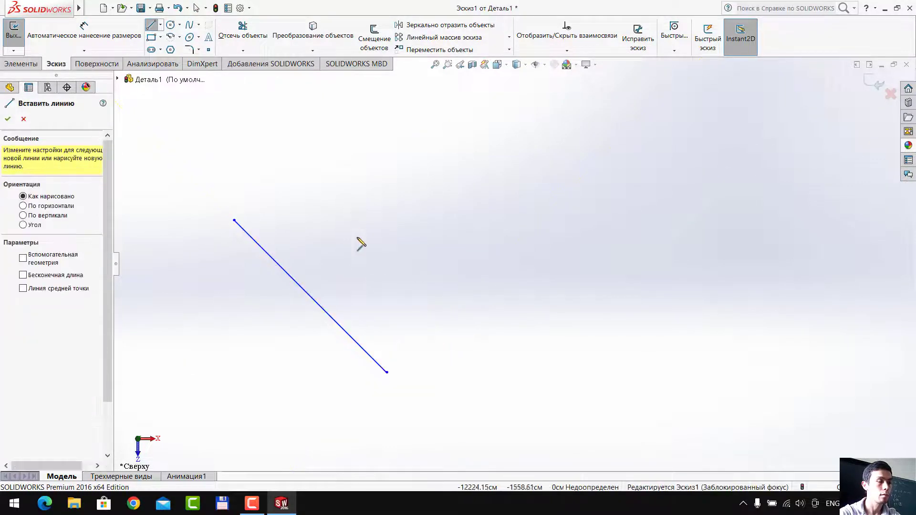
click(397, 270)
click(550, 232)
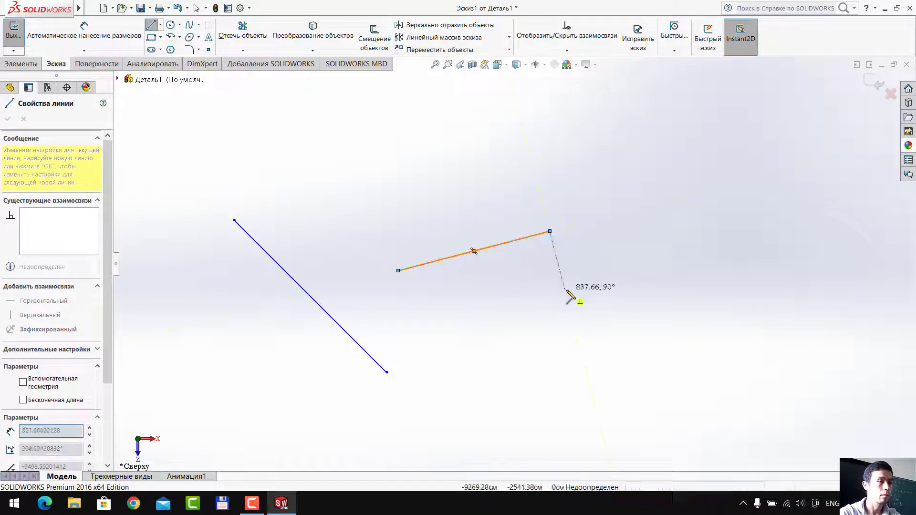
key(Escape)
click(392, 144)
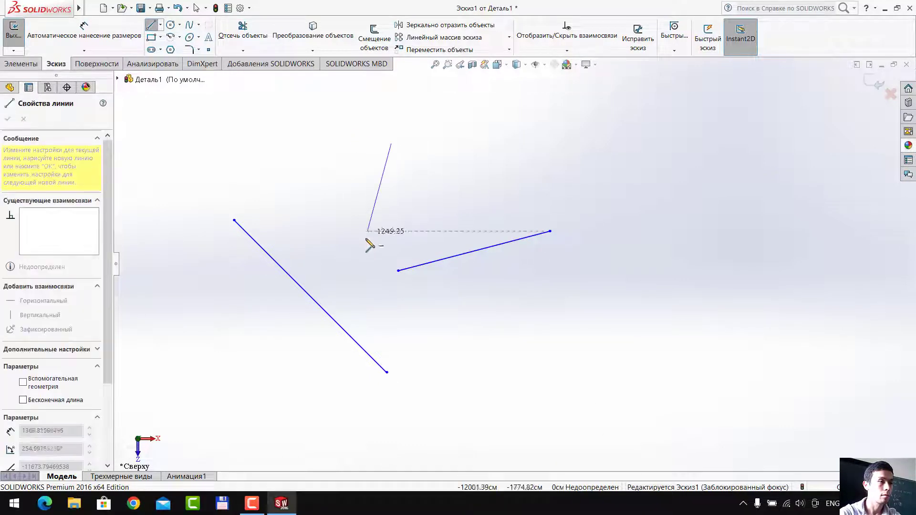
double_click(349, 271)
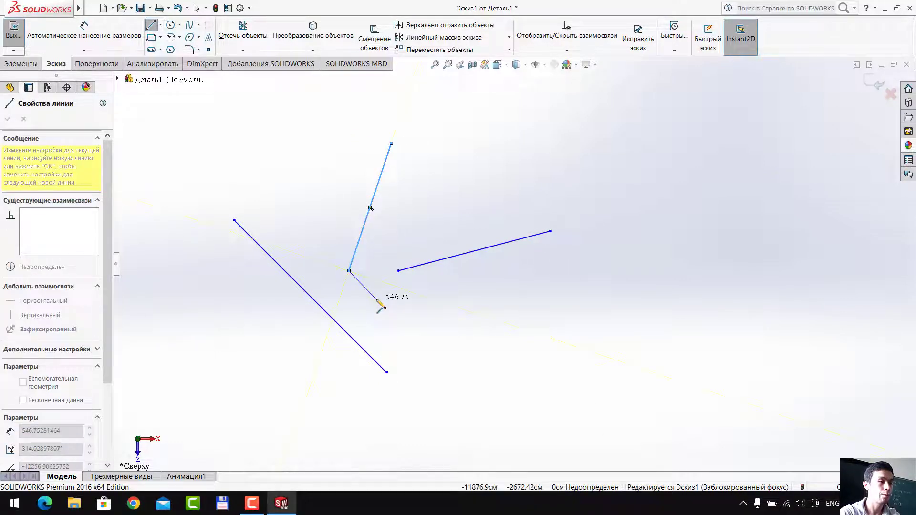
key(Escape)
key(Escape)
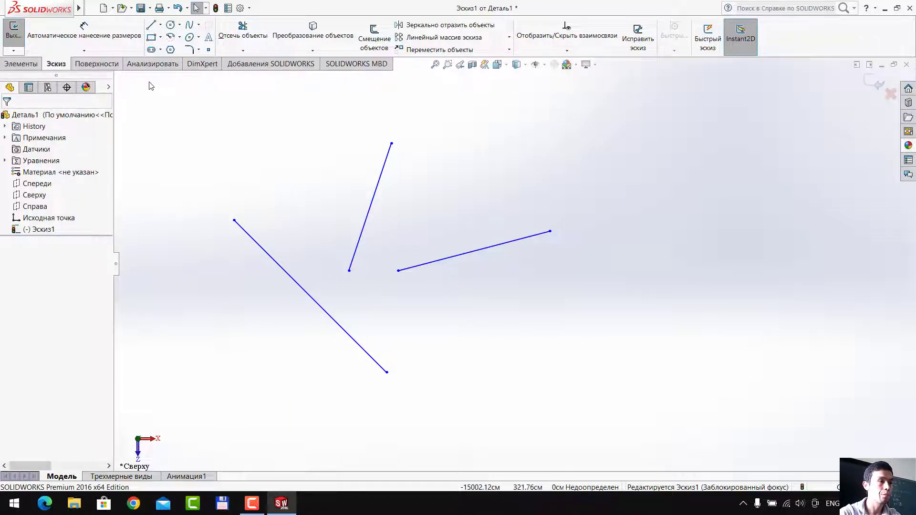
mouse_move(154, 88)
mouse_down()
mouse_move(527, 430)
mouse_move(477, 416)
mouse_up()
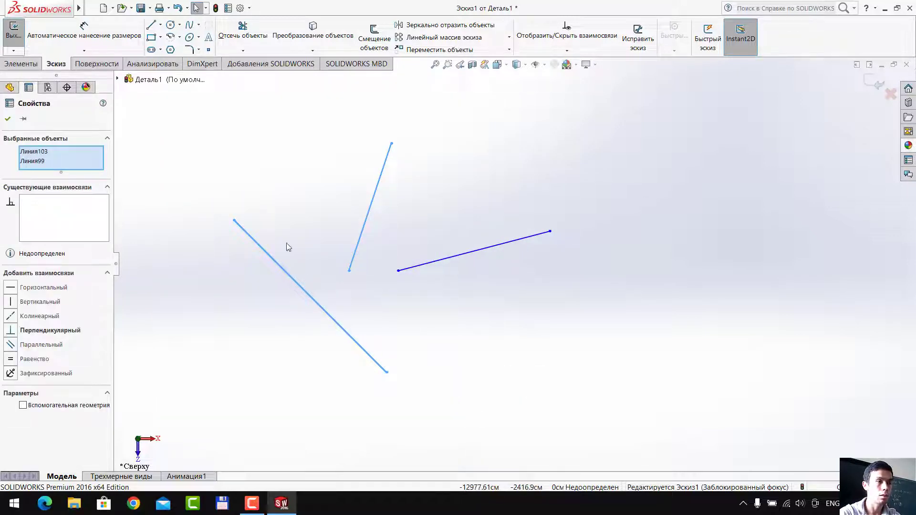
click(224, 163)
drag(413, 349, 480, 414)
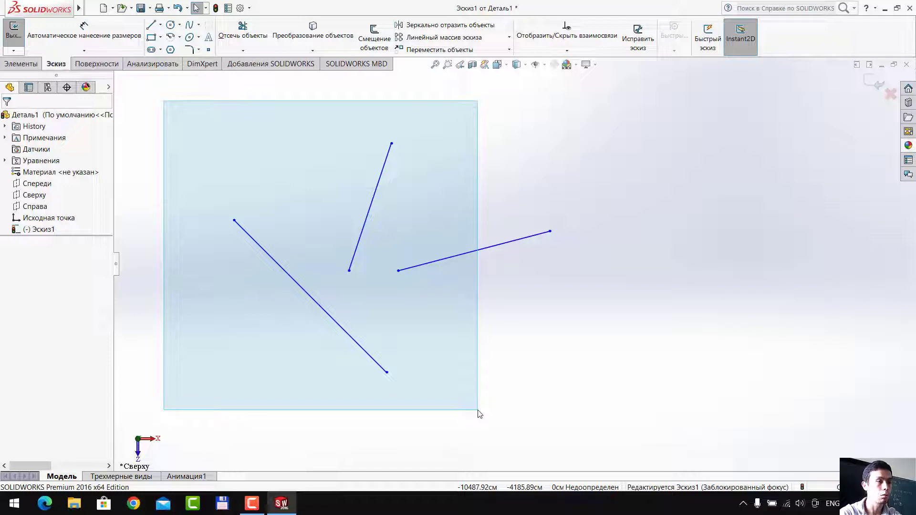
drag(479, 413, 479, 413)
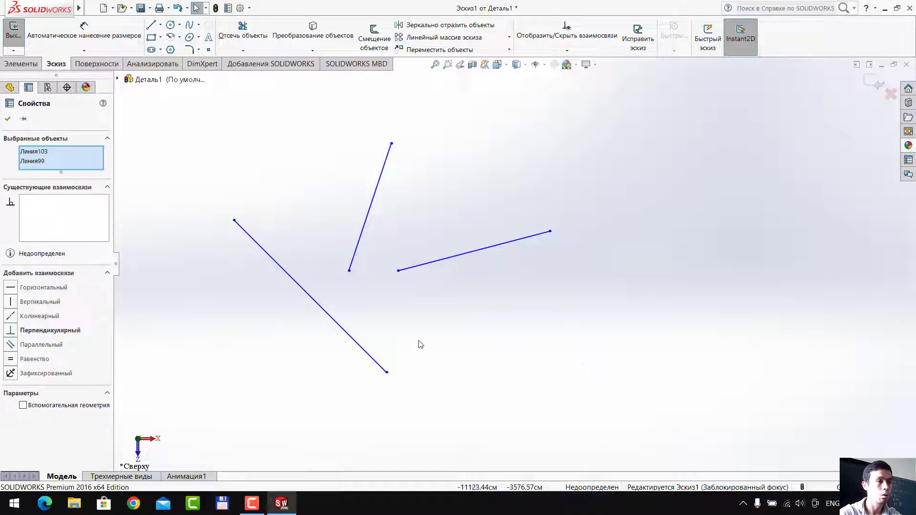
click(461, 402)
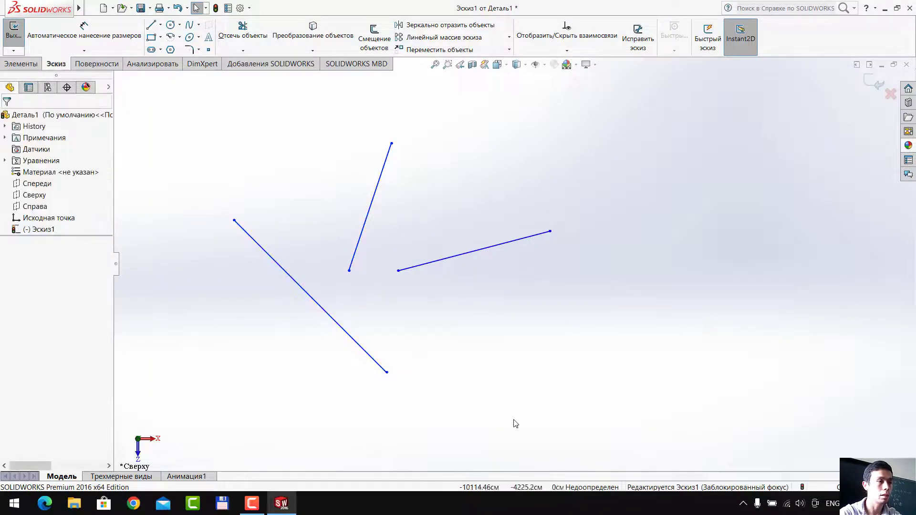
mouse_move(521, 420)
mouse_down()
mouse_move(354, 238)
mouse_move(324, 128)
mouse_up()
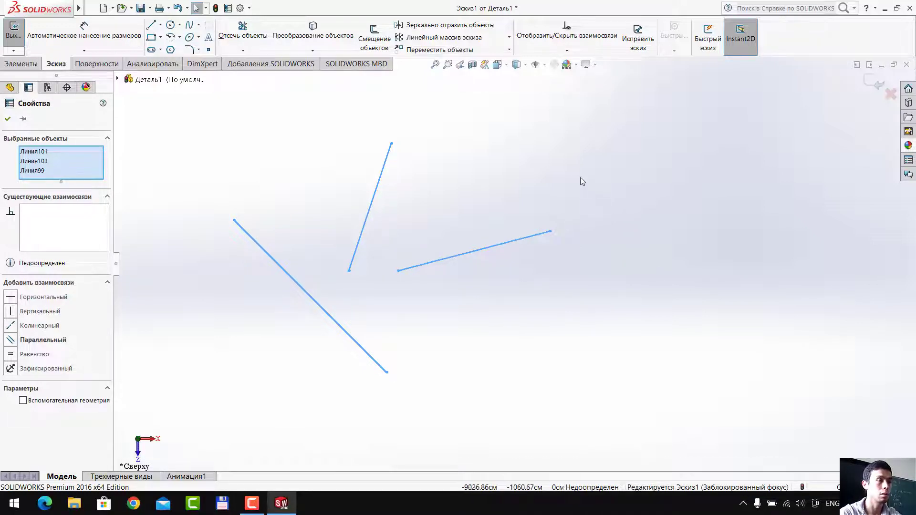
click(566, 170)
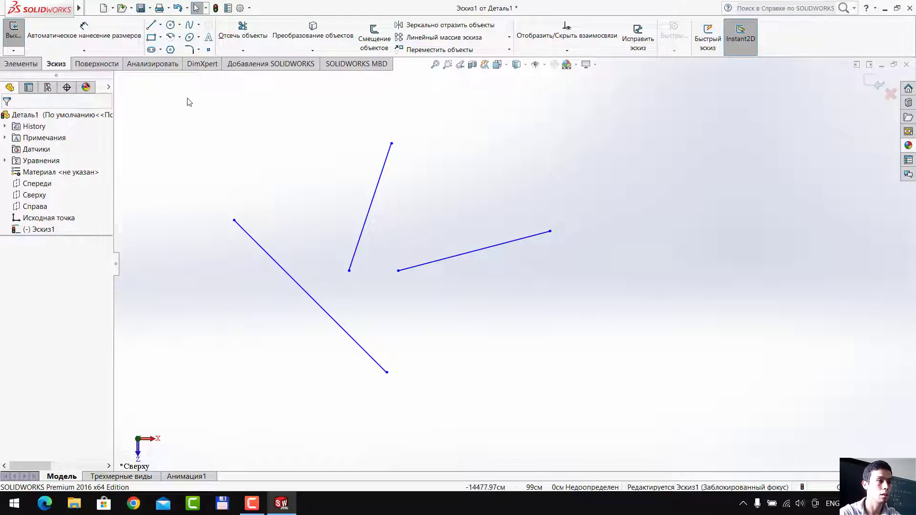